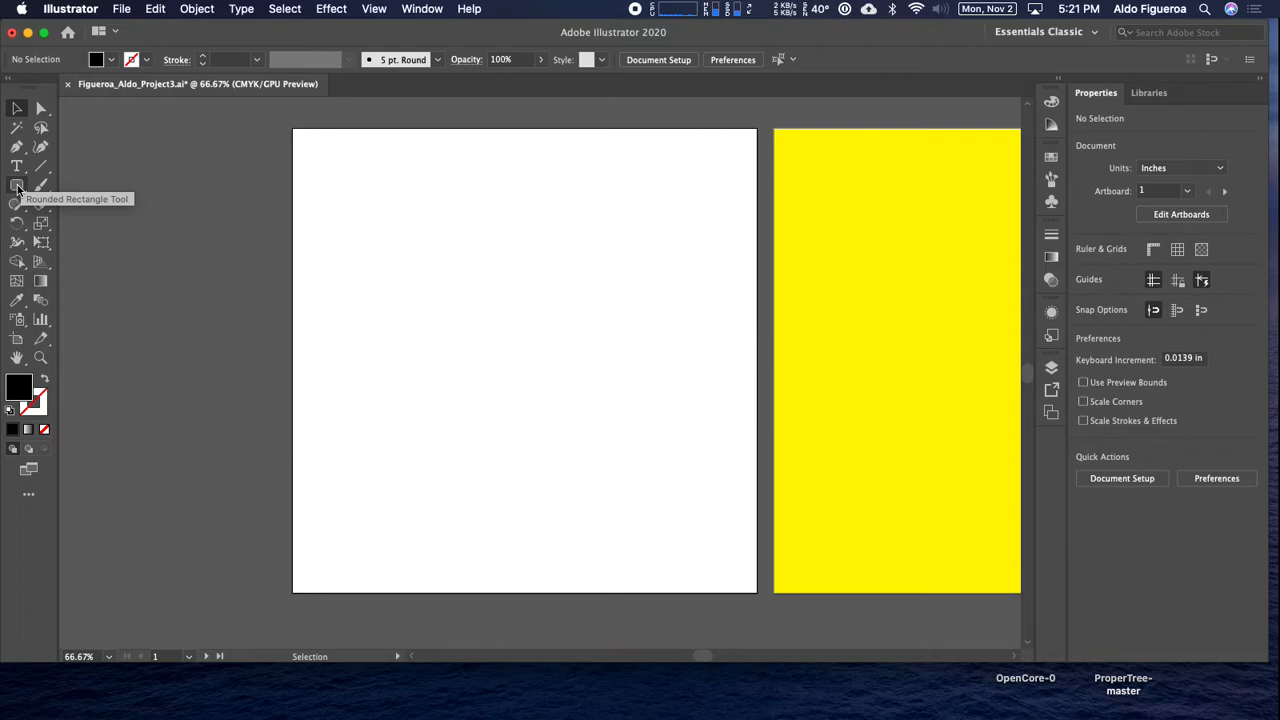
On the Logo2 layer, draw a circle about 5.04 in across from the white artboard's center and apply the default fill and stroke.
{"action": "left_click", "coordinate": [17, 188]}
{"action": "left_click_drag", "start_coordinate": [17, 188], "coordinate": [108, 223]}
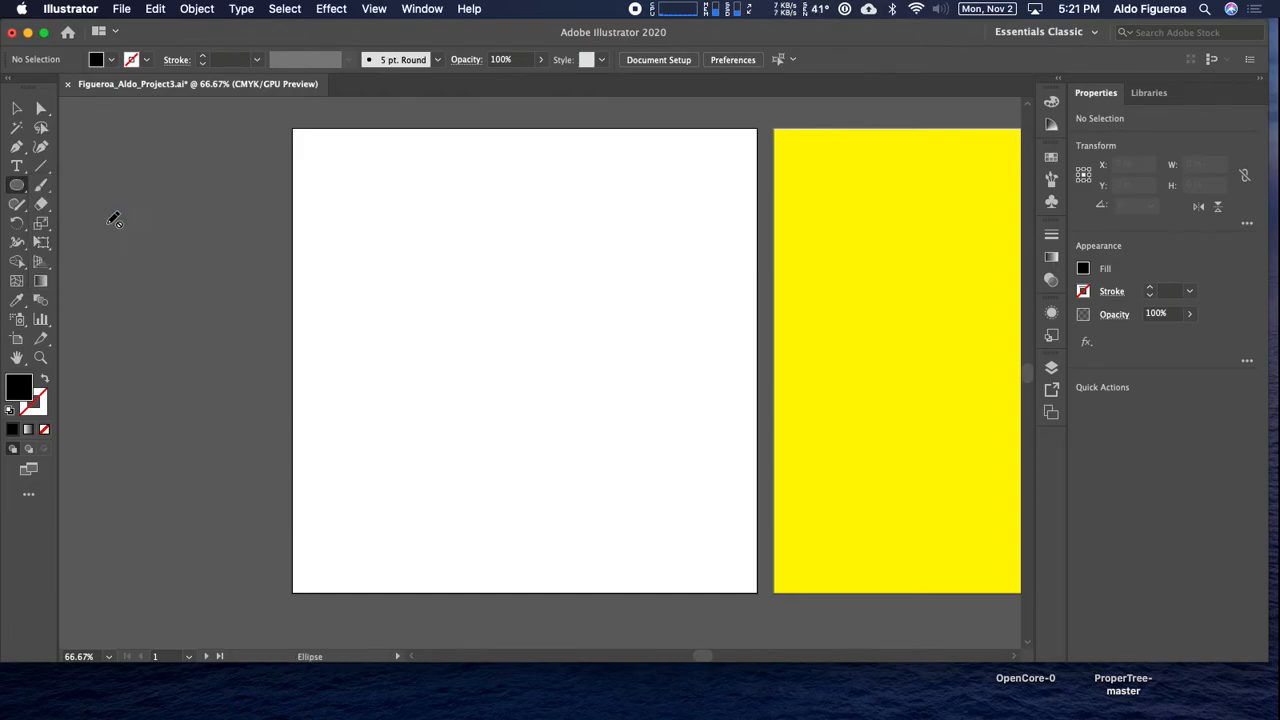
{"action": "left_click", "coordinate": [1051, 368]}
{"action": "left_click", "coordinate": [958, 386]}
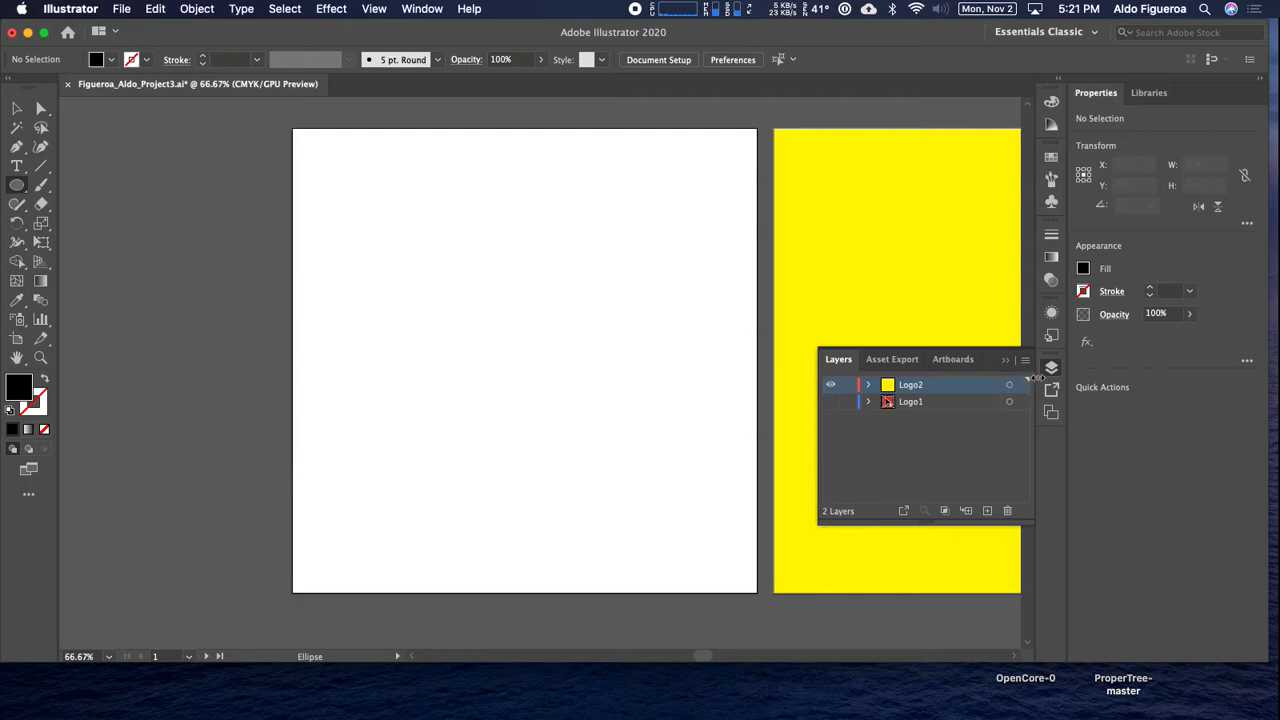
{"action": "left_click", "coordinate": [1051, 368]}
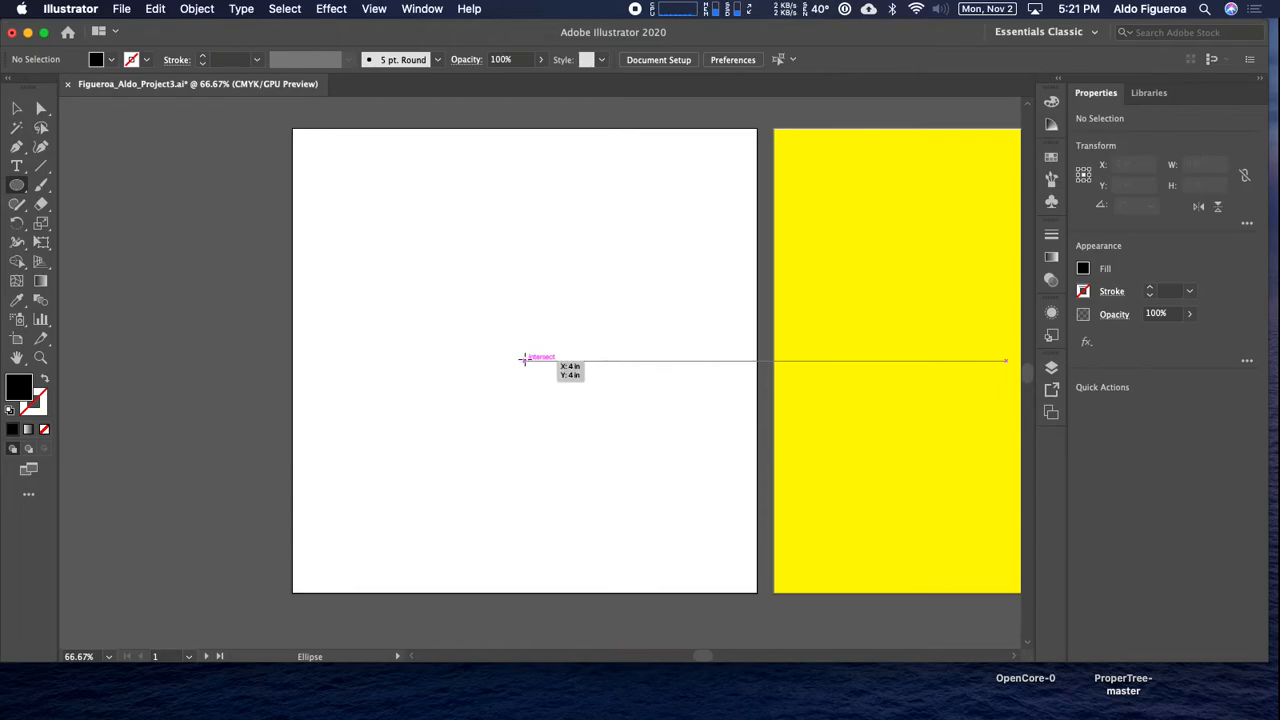
{"action": "left_click_drag", "start_coordinate": [524, 360], "coordinate": [635, 508]}
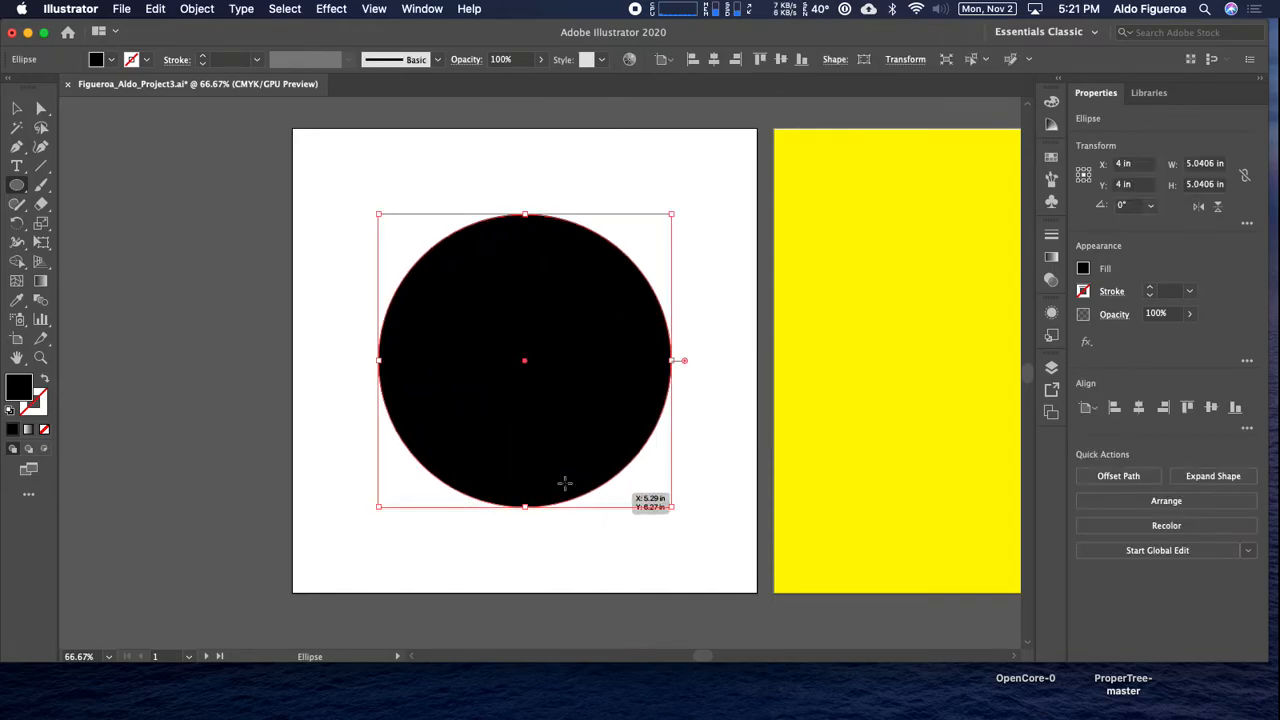
{"action": "left_click", "coordinate": [10, 412]}
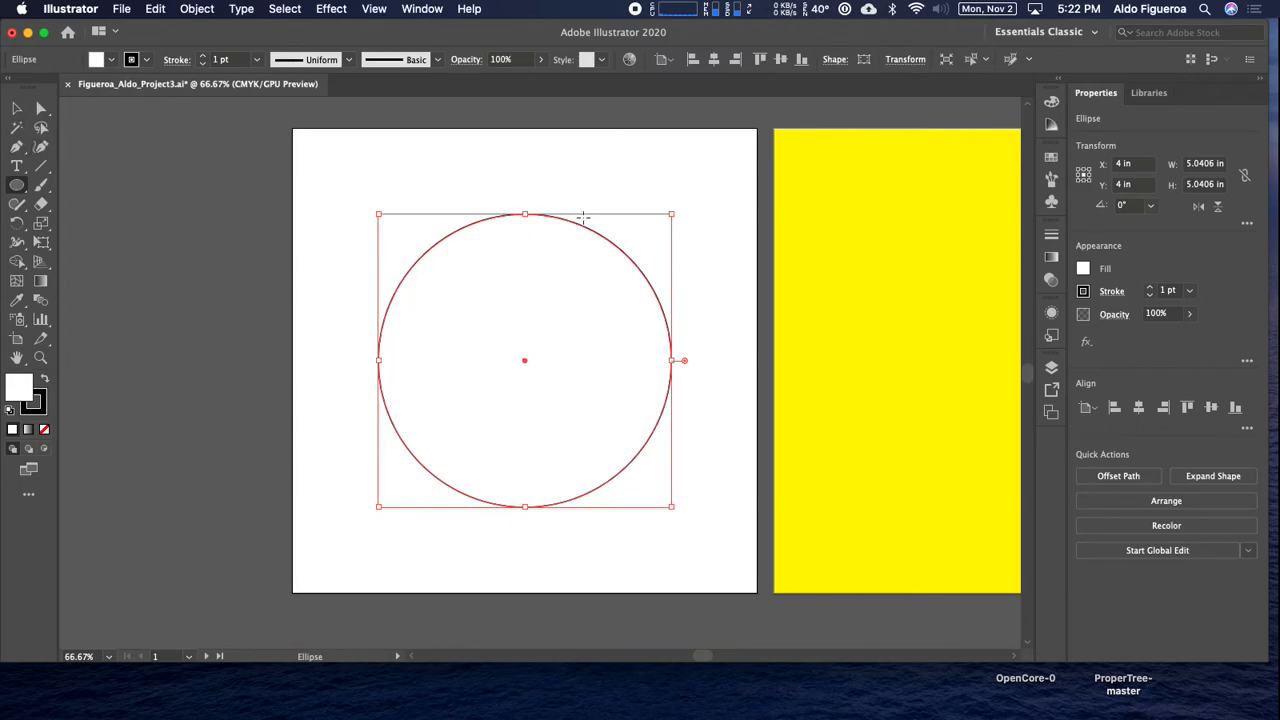
Duplicate the ellipse within the Logo2 layer and hide the lower copy.
{"action": "left_click", "coordinate": [1053, 370]}
{"action": "left_click", "coordinate": [870, 386]}
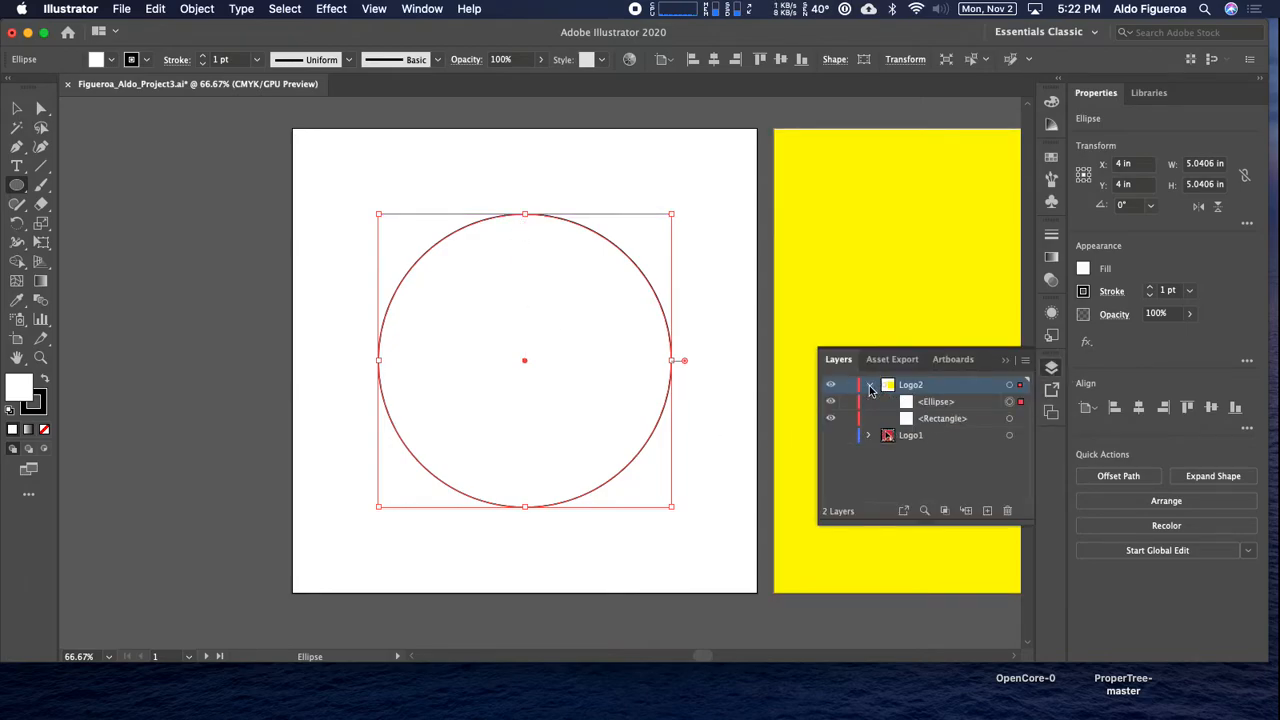
{"action": "left_click", "coordinate": [946, 403]}
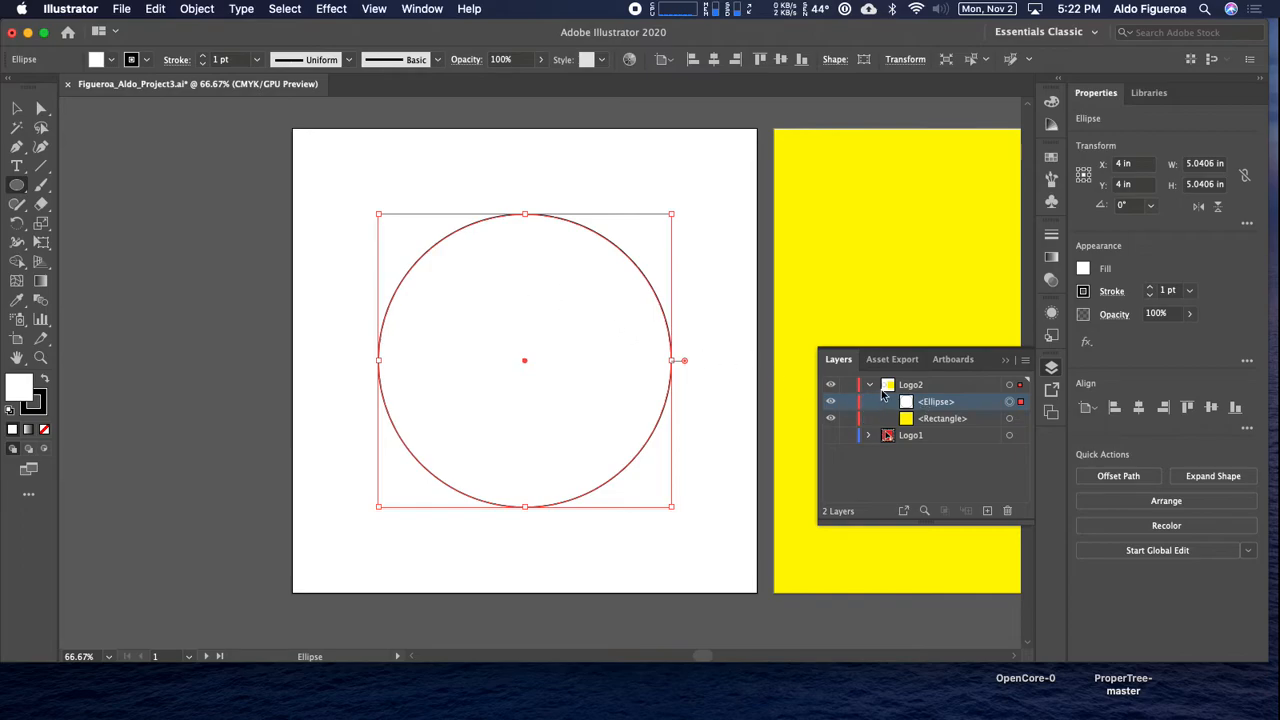
{"action": "left_click_drag", "start_coordinate": [945, 403], "coordinate": [987, 510]}
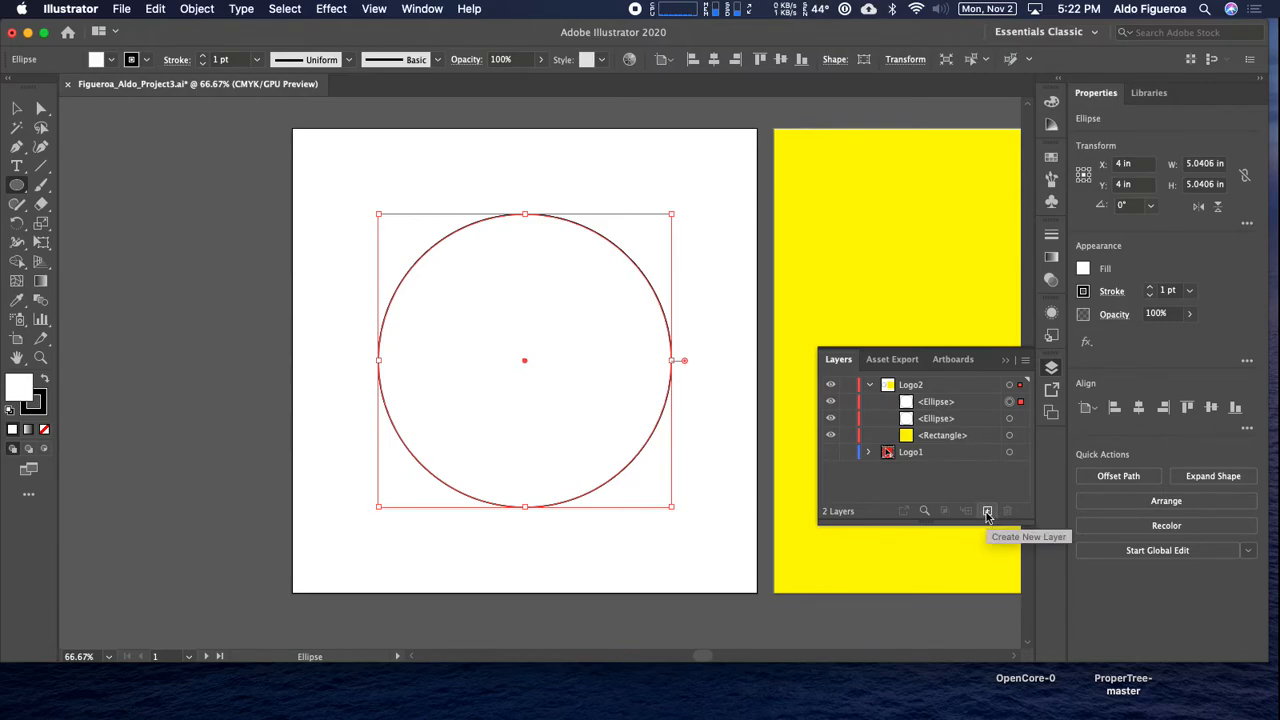
{"action": "left_click", "coordinate": [830, 422]}
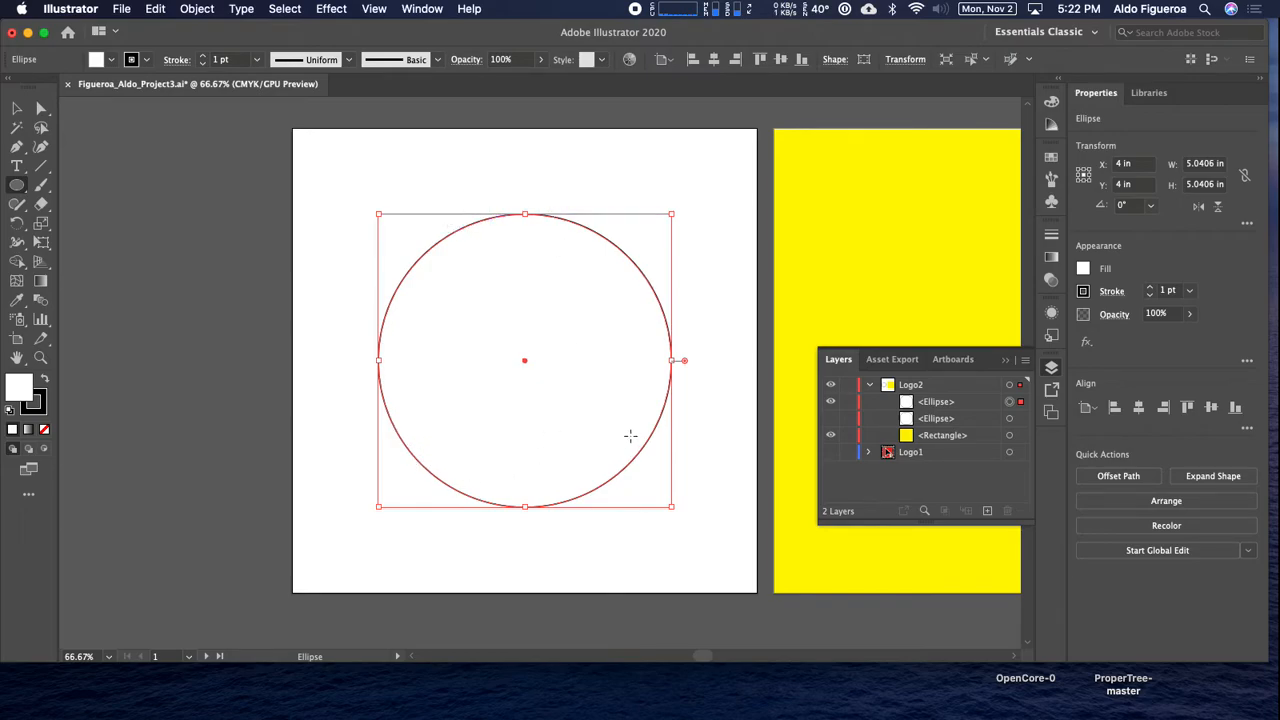
Convert the visible circle into a text path with the Type on a Path tool, starting at its upper-left edge.
{"action": "left_click", "coordinate": [17, 168]}
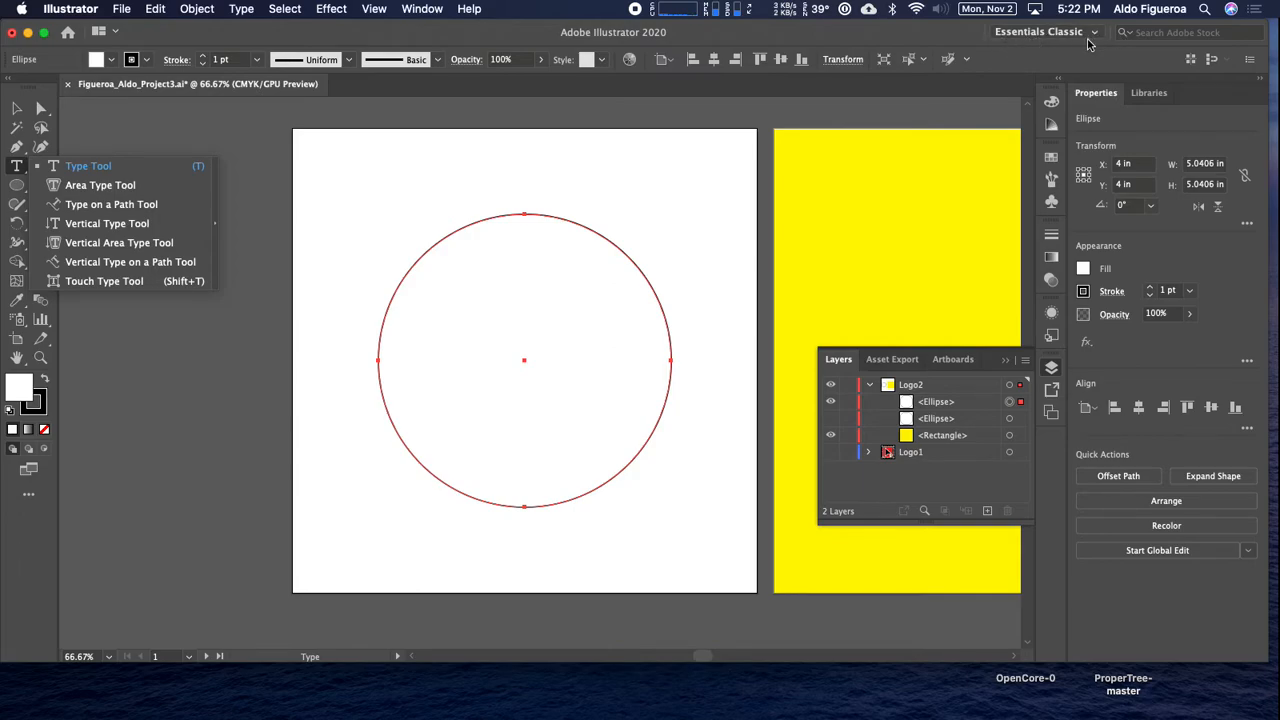
{"action": "left_click", "coordinate": [90, 206]}
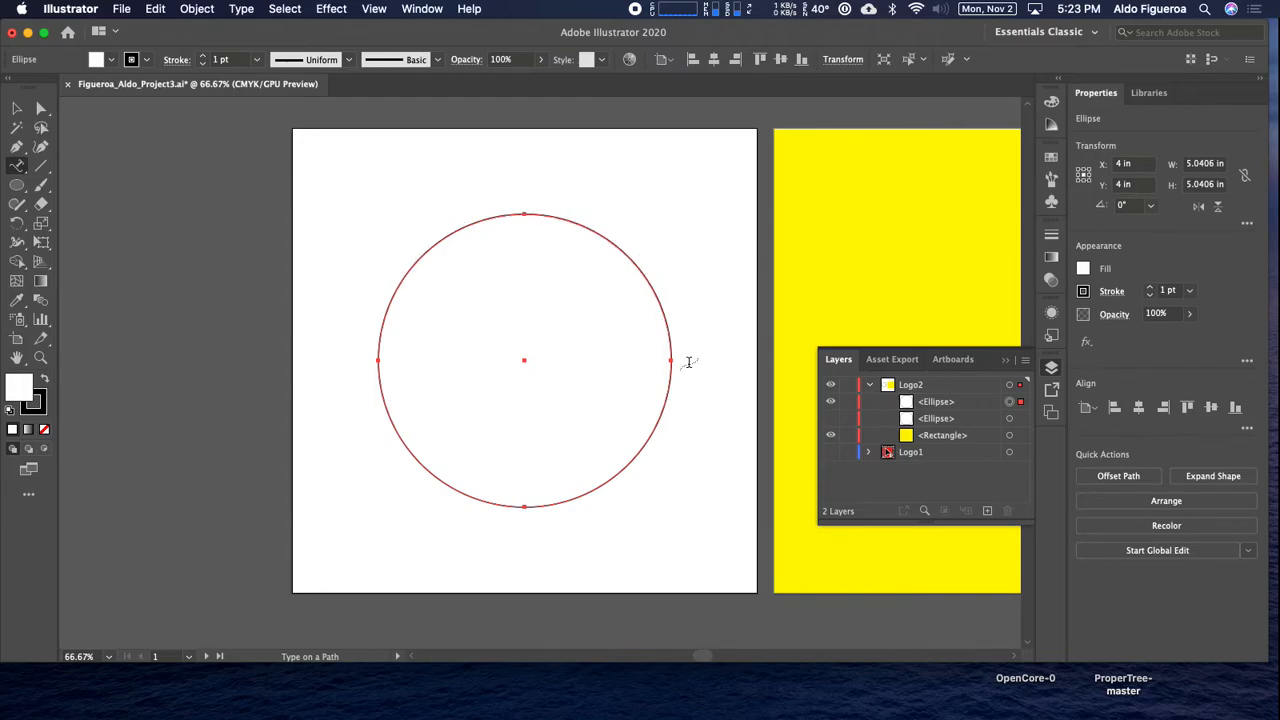
{"action": "left_click", "coordinate": [399, 281]}
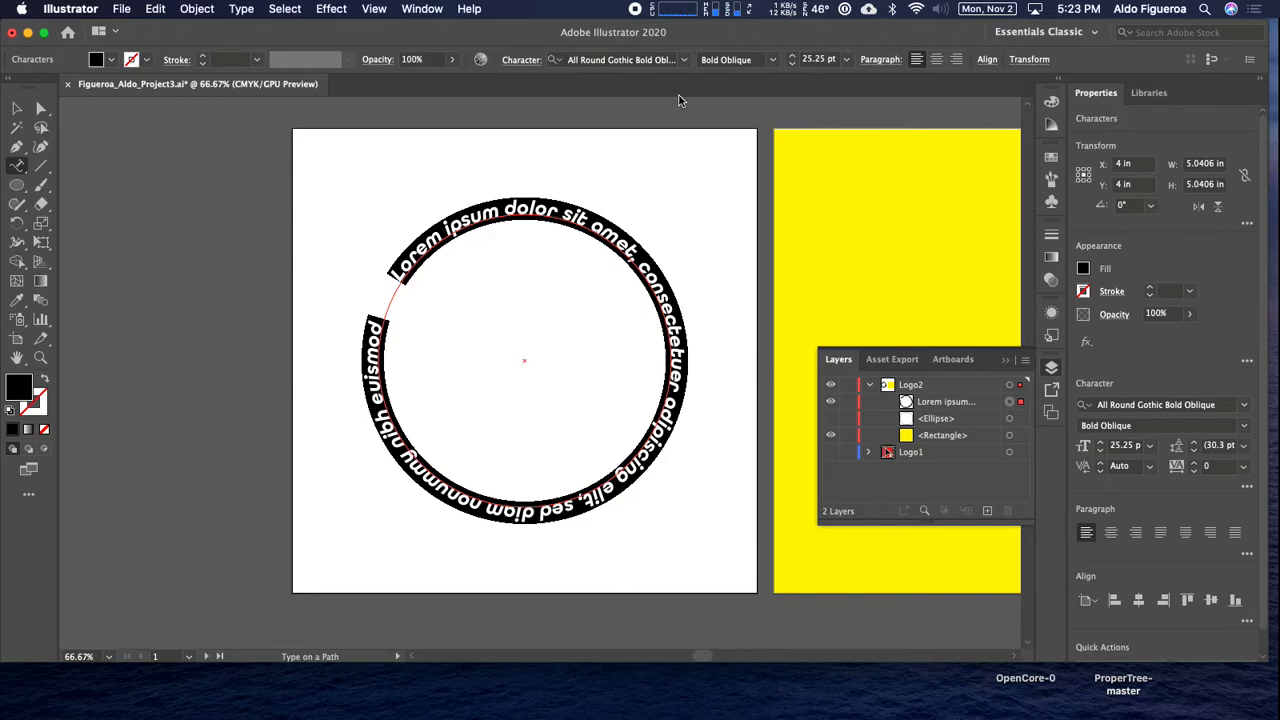
Set the path text's font to All Round Gothic Bold Oblique and its size to 48 pt.
{"action": "left_click", "coordinate": [685, 60]}
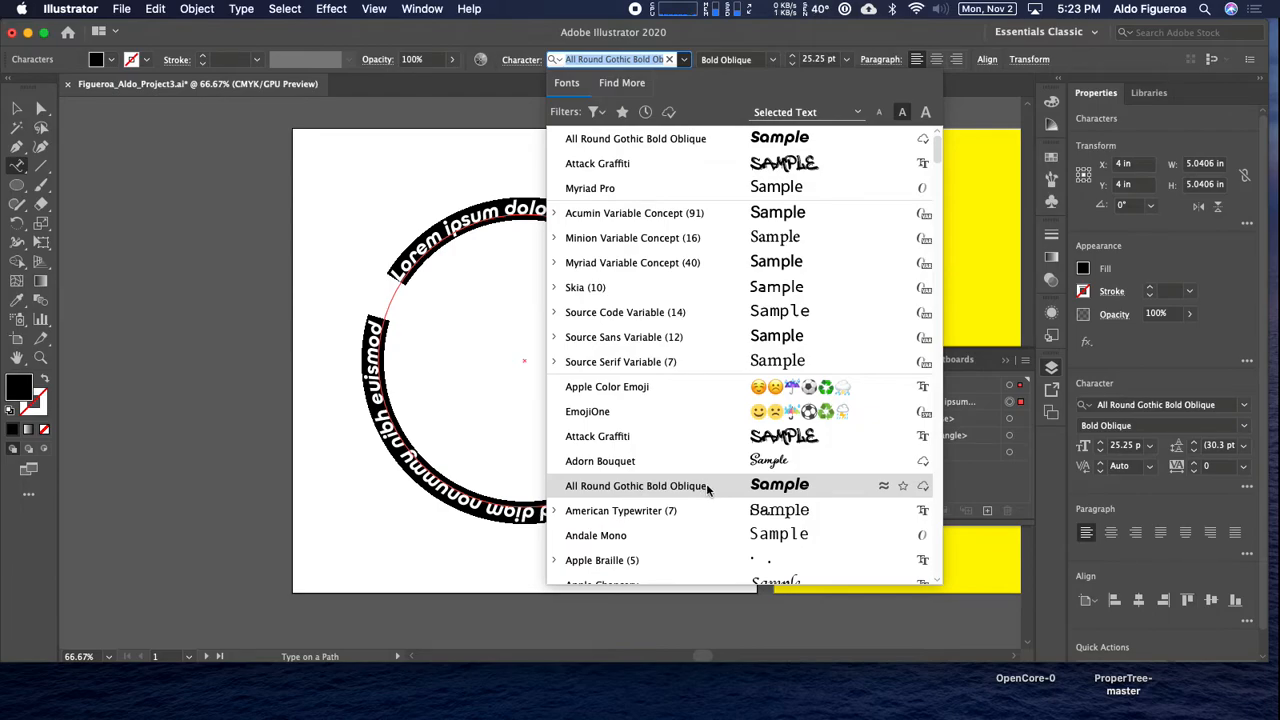
{"action": "left_click", "coordinate": [709, 136]}
{"action": "left_click", "coordinate": [792, 56]}
{"action": "left_click", "coordinate": [792, 56]}
{"action": "left_click", "coordinate": [794, 57]}
{"action": "left_click", "coordinate": [794, 57]}
{"action": "left_click", "coordinate": [794, 57]}
{"action": "left_click", "coordinate": [794, 57]}
{"action": "left_click", "coordinate": [794, 57]}
{"action": "left_click", "coordinate": [794, 57]}
{"action": "left_click", "coordinate": [794, 57]}
{"action": "left_click", "coordinate": [794, 57]}
{"action": "left_click", "coordinate": [794, 57]}
{"action": "left_click", "coordinate": [794, 57]}
{"action": "left_click", "coordinate": [794, 57]}
{"action": "left_click", "coordinate": [794, 57]}
{"action": "left_click", "coordinate": [794, 57]}
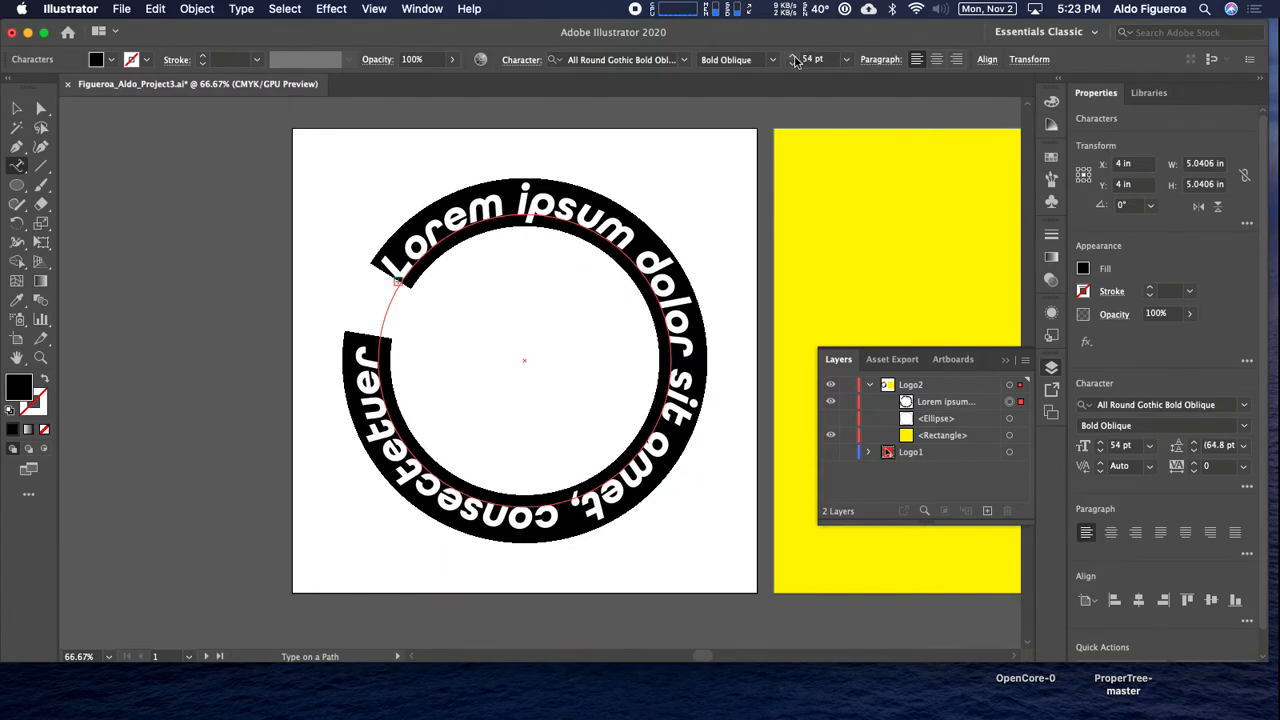
{"action": "left_click", "coordinate": [846, 59]}
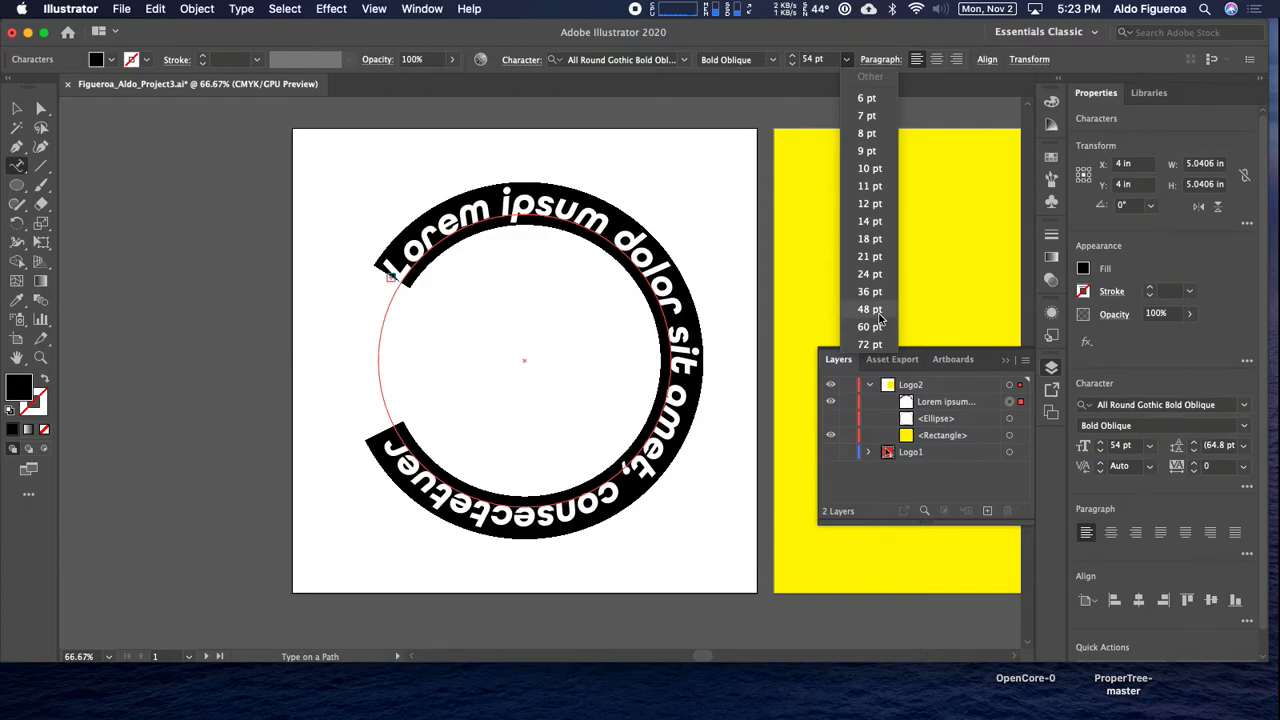
{"action": "left_click", "coordinate": [878, 313]}
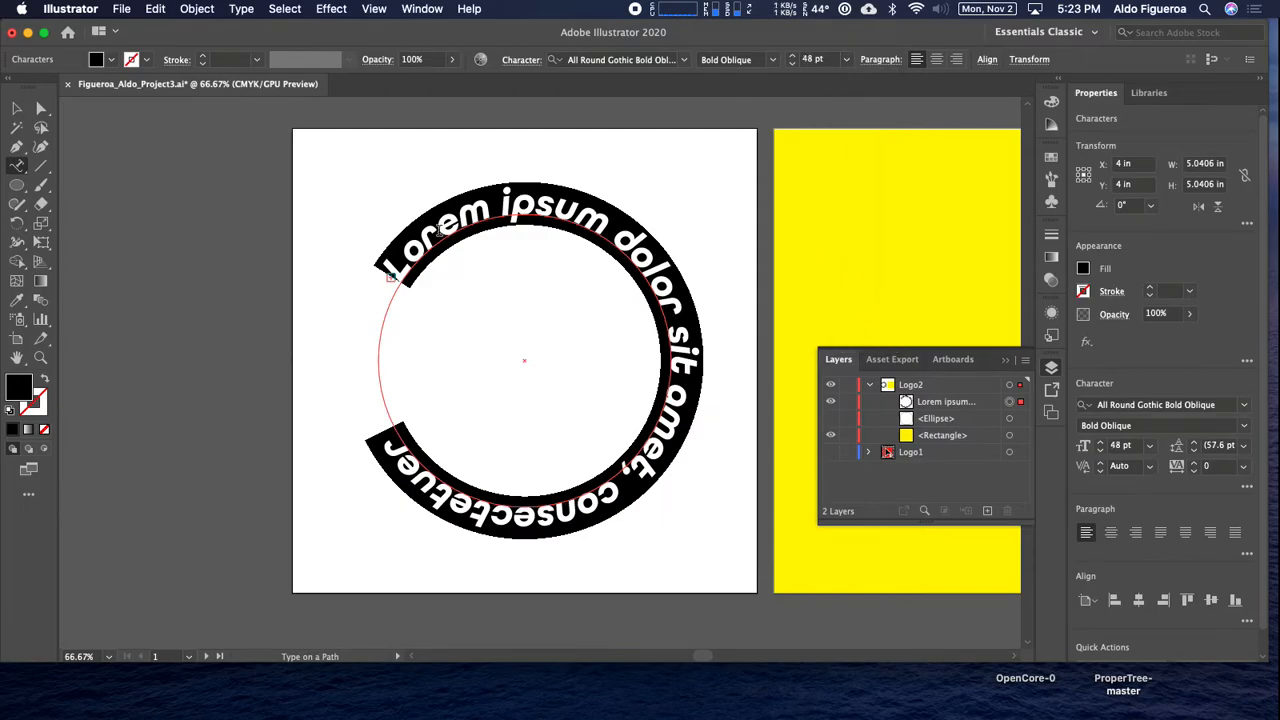
Replace the placeholder text on the circle with "Art 108".
{"action": "left_click", "coordinate": [440, 230]}
{"action": "key", "text": "super+a"}
{"action": "type", "text": "Art 108"}
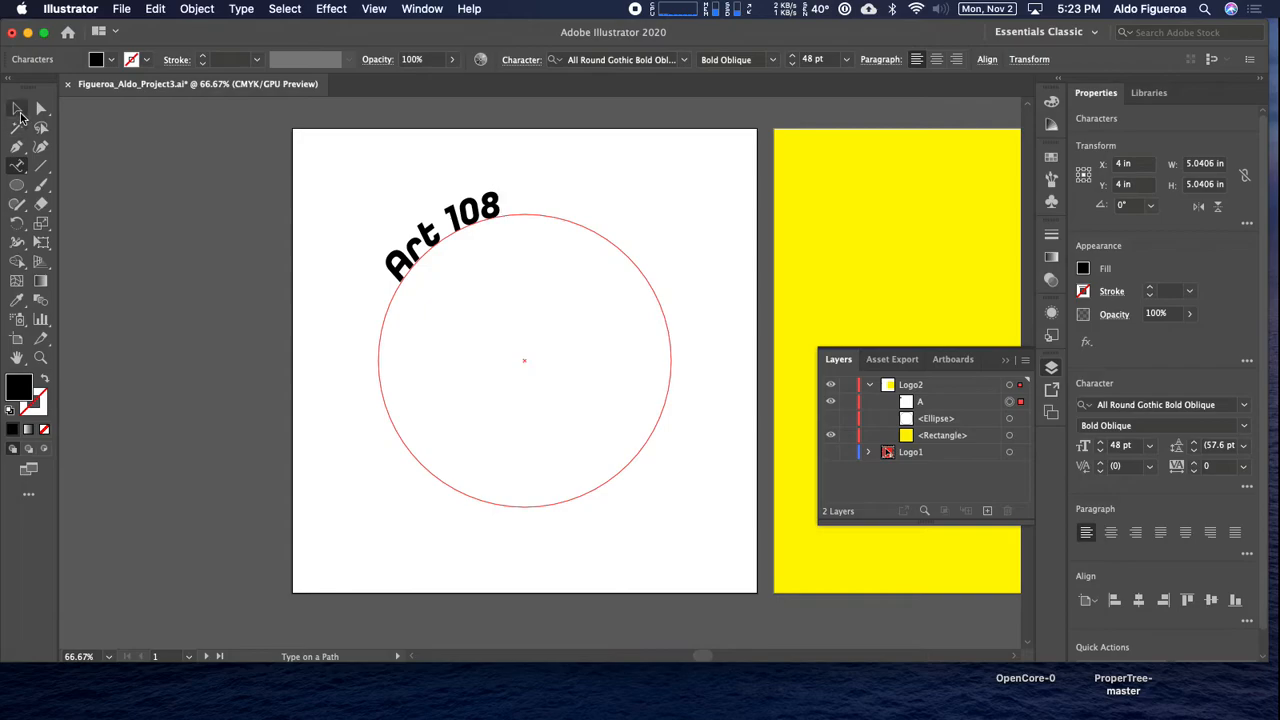
Reposition the path text's start, end and center brackets so "Art 108" sits centered at the top of the circle.
{"action": "left_click", "coordinate": [18, 110]}
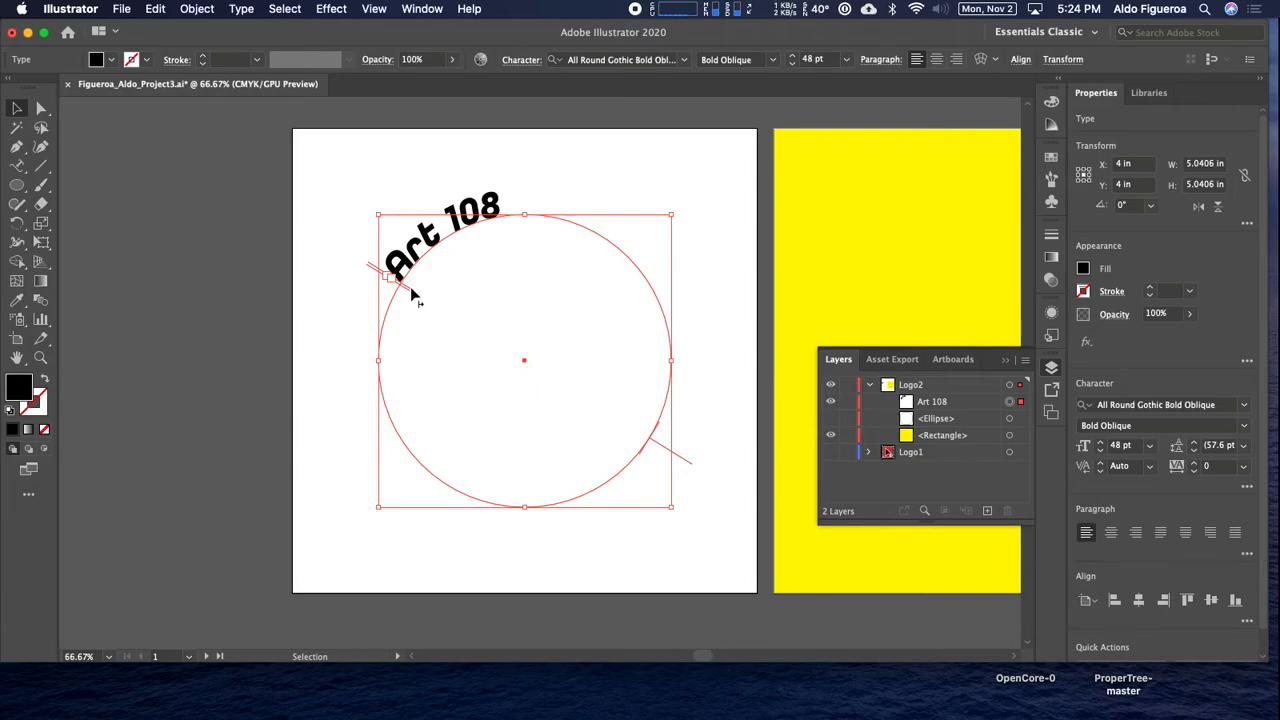
{"action": "left_click_drag", "start_coordinate": [412, 292], "coordinate": [452, 228]}
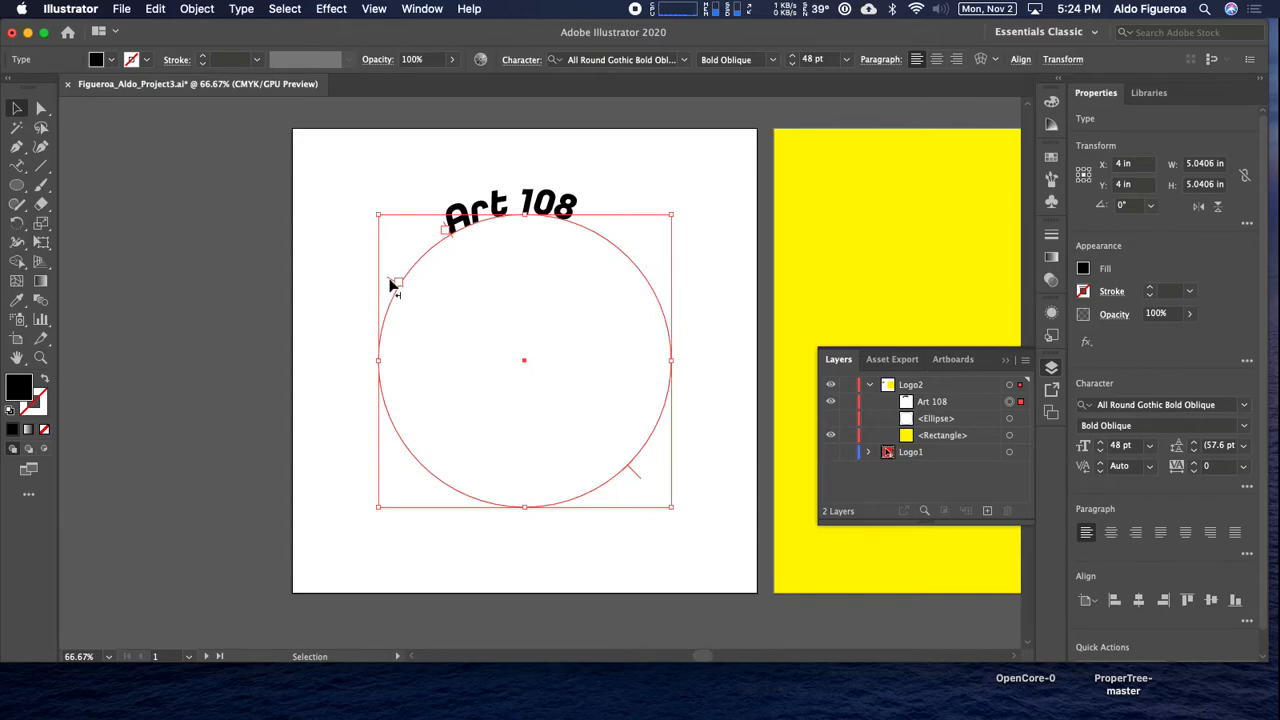
{"action": "left_click_drag", "start_coordinate": [391, 280], "coordinate": [568, 220]}
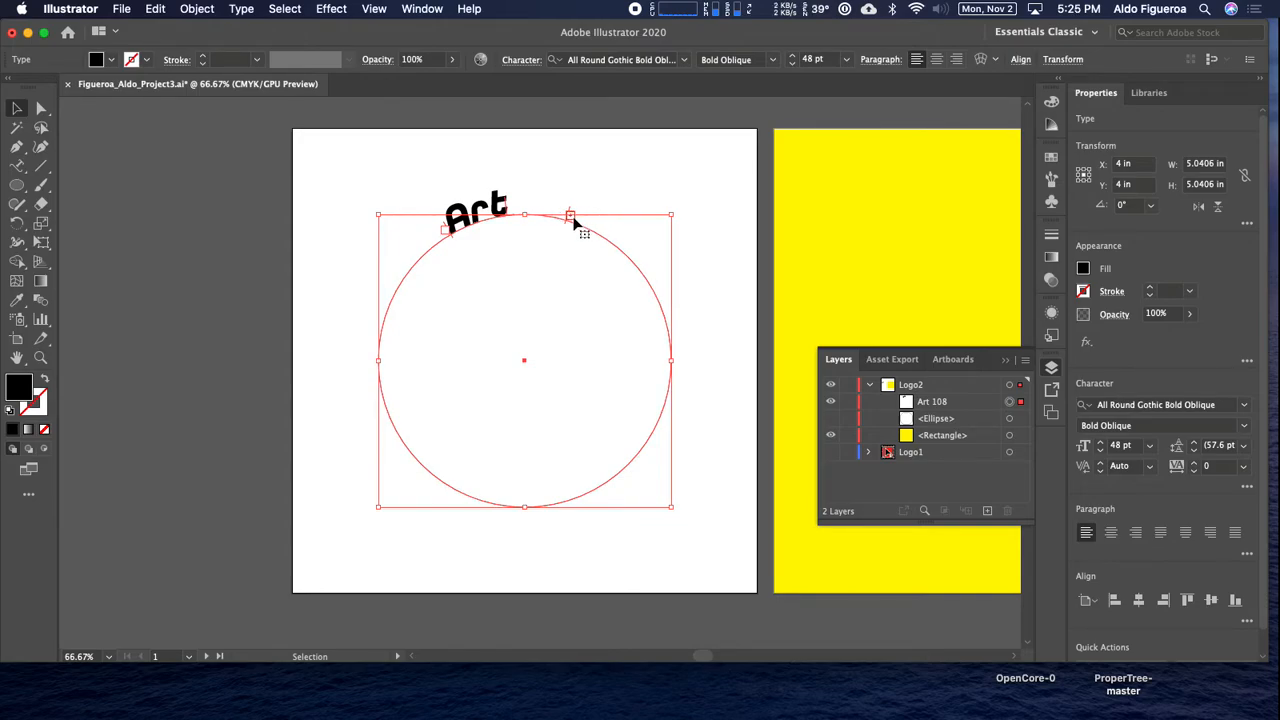
{"action": "left_click_drag", "start_coordinate": [567, 227], "coordinate": [573, 228]}
{"action": "left_click_drag", "start_coordinate": [510, 215], "coordinate": [525, 205]}
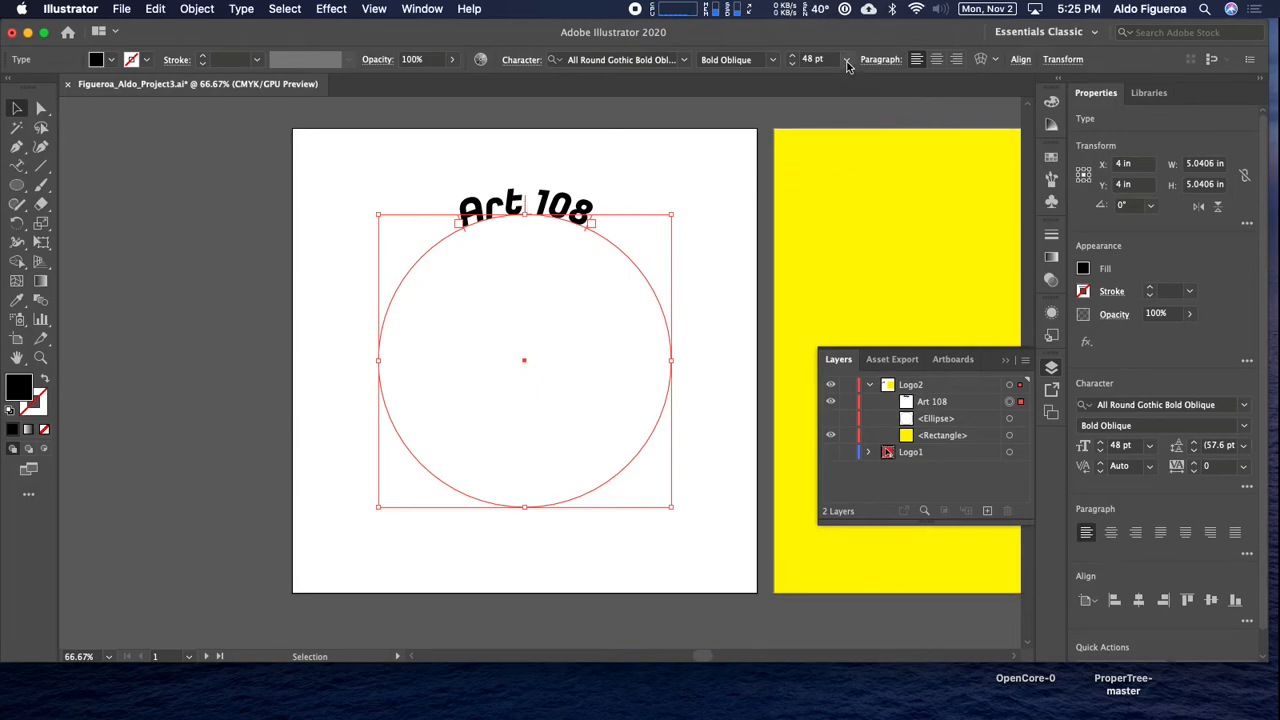
Set the "Art 108" text size to 64 pt, then widen its range and recenter it at the circle's top.
{"action": "left_click", "coordinate": [794, 57]}
{"action": "left_click", "coordinate": [794, 57]}
{"action": "left_click", "coordinate": [794, 57]}
{"action": "left_click", "coordinate": [794, 57]}
{"action": "left_click", "coordinate": [794, 57]}
{"action": "left_click", "coordinate": [794, 57]}
{"action": "double_click", "coordinate": [794, 57]}
{"action": "left_click", "coordinate": [794, 57]}
{"action": "double_click", "coordinate": [794, 57]}
{"action": "left_click", "coordinate": [794, 57]}
{"action": "double_click", "coordinate": [794, 57]}
{"action": "double_click", "coordinate": [794, 57]}
{"action": "left_click_drag", "start_coordinate": [603, 199], "coordinate": [617, 237]}
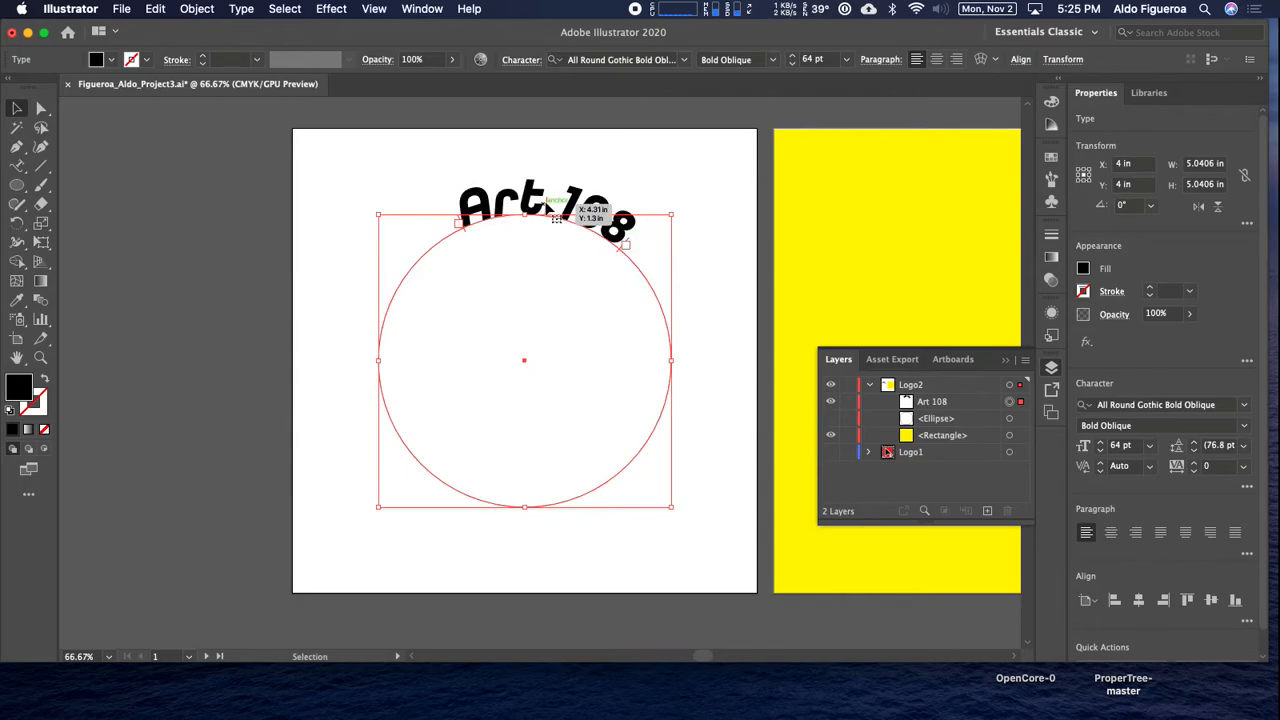
{"action": "left_click_drag", "start_coordinate": [551, 207], "coordinate": [524, 205]}
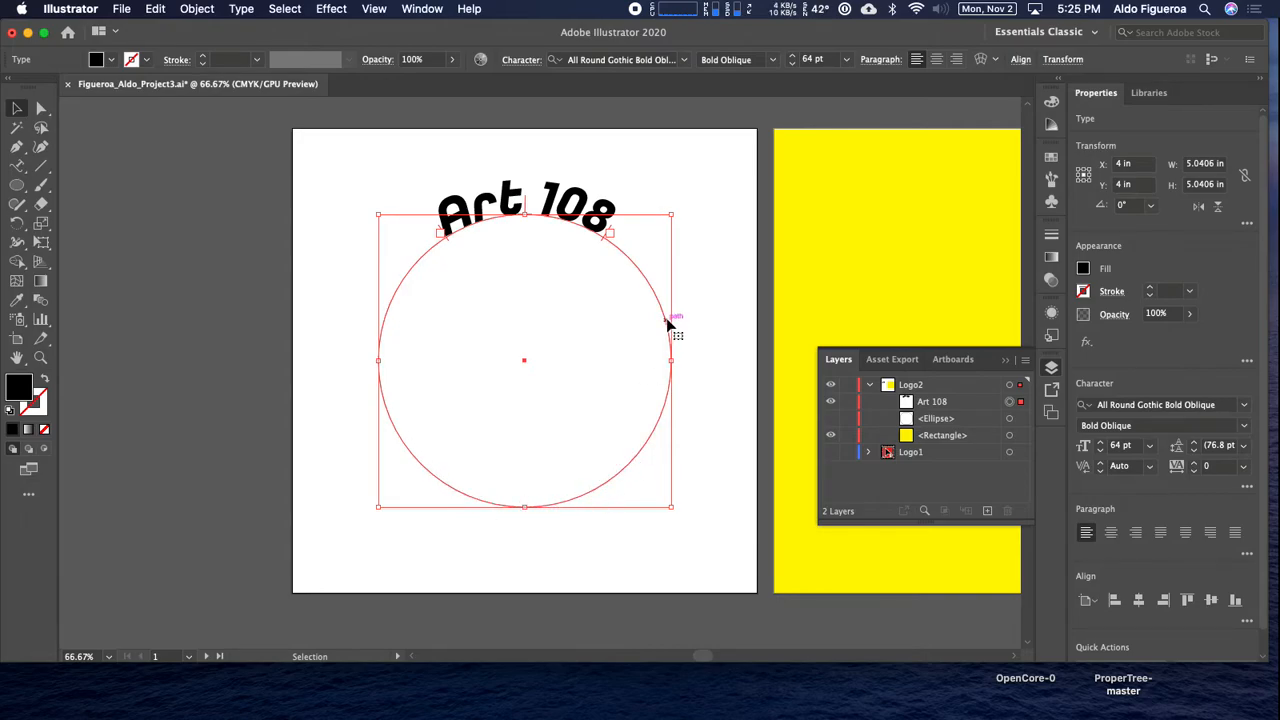
Duplicate the Art 108 text in the Logo2 layer, hide the upper copy and select the lower one.
{"action": "left_click", "coordinate": [952, 404]}
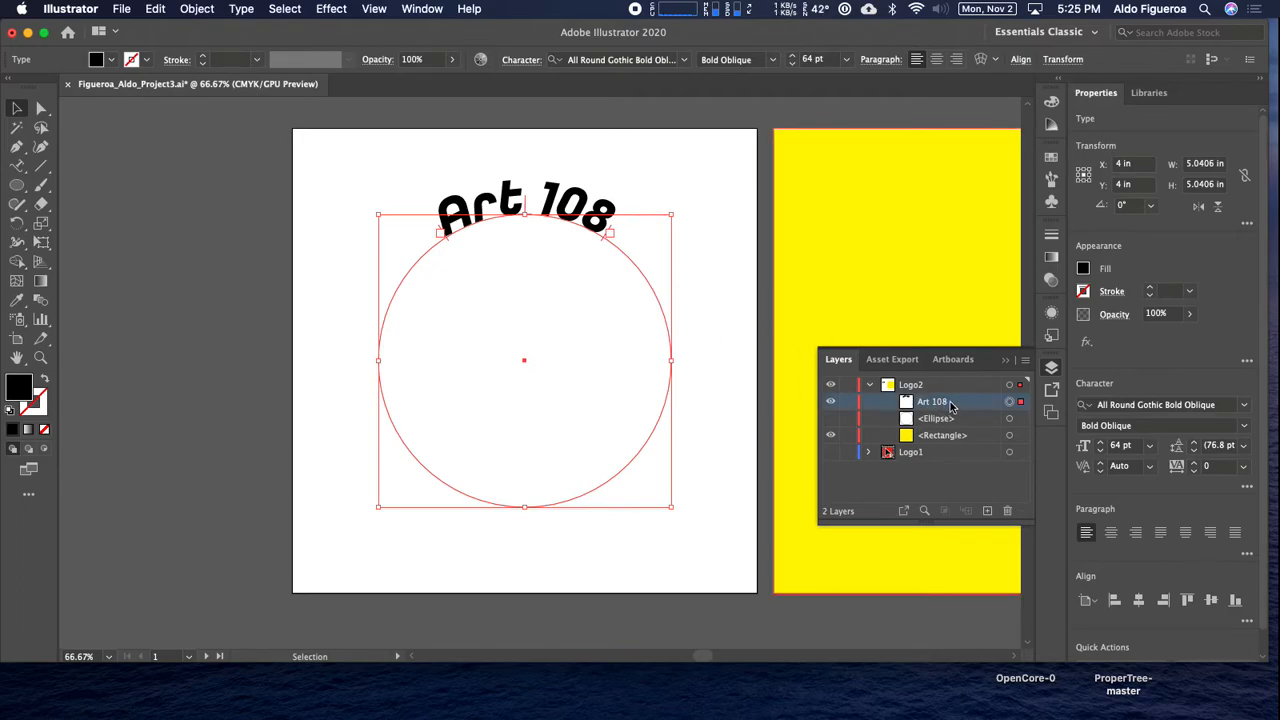
{"action": "left_click_drag", "start_coordinate": [950, 405], "coordinate": [984, 513]}
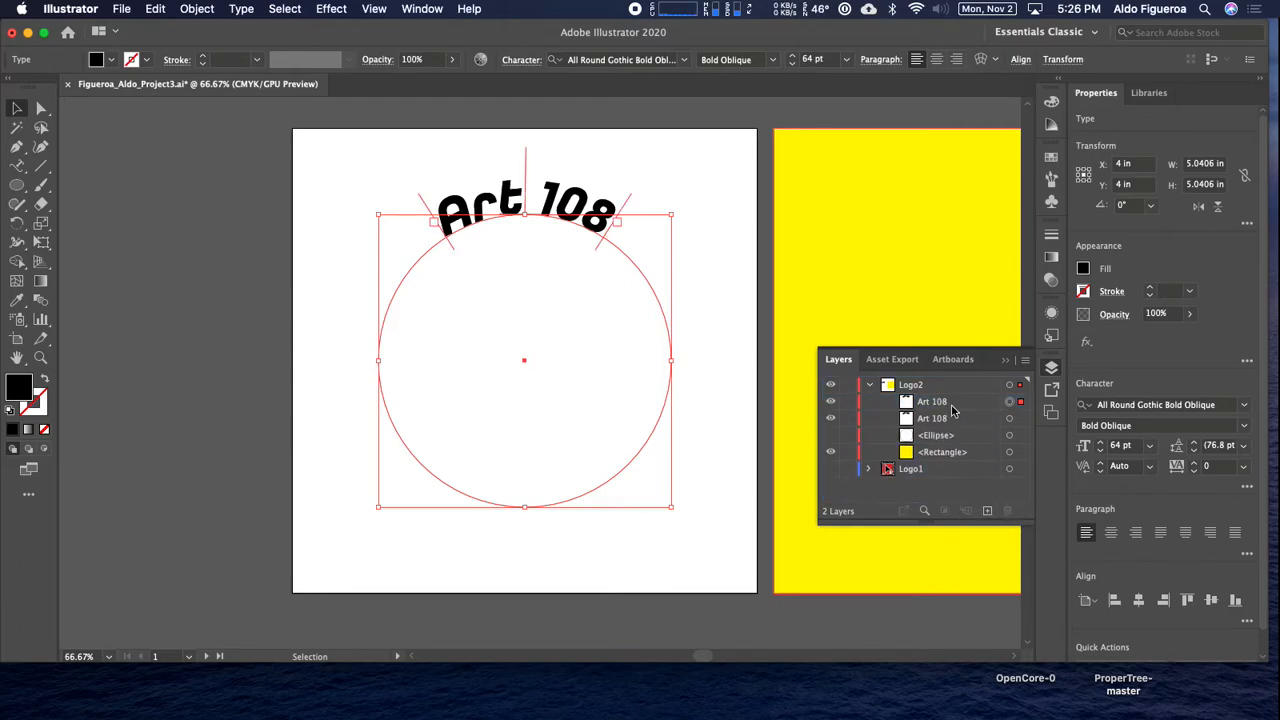
{"action": "left_click", "coordinate": [830, 407]}
{"action": "left_click", "coordinate": [1008, 419]}
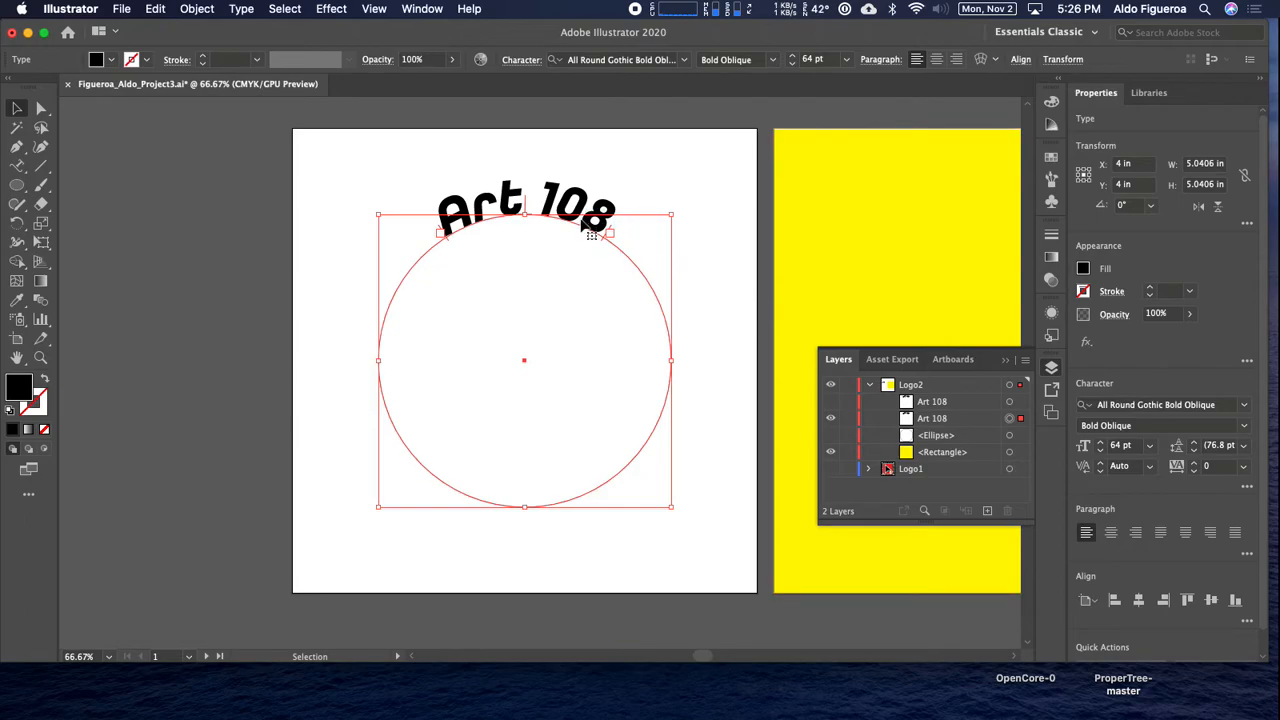
Extend the visible copy's text range to the circle's right side and replace its text with "Visual Techno".
{"action": "left_click_drag", "start_coordinate": [605, 243], "coordinate": [648, 352]}
{"action": "left_click", "coordinate": [22, 168]}
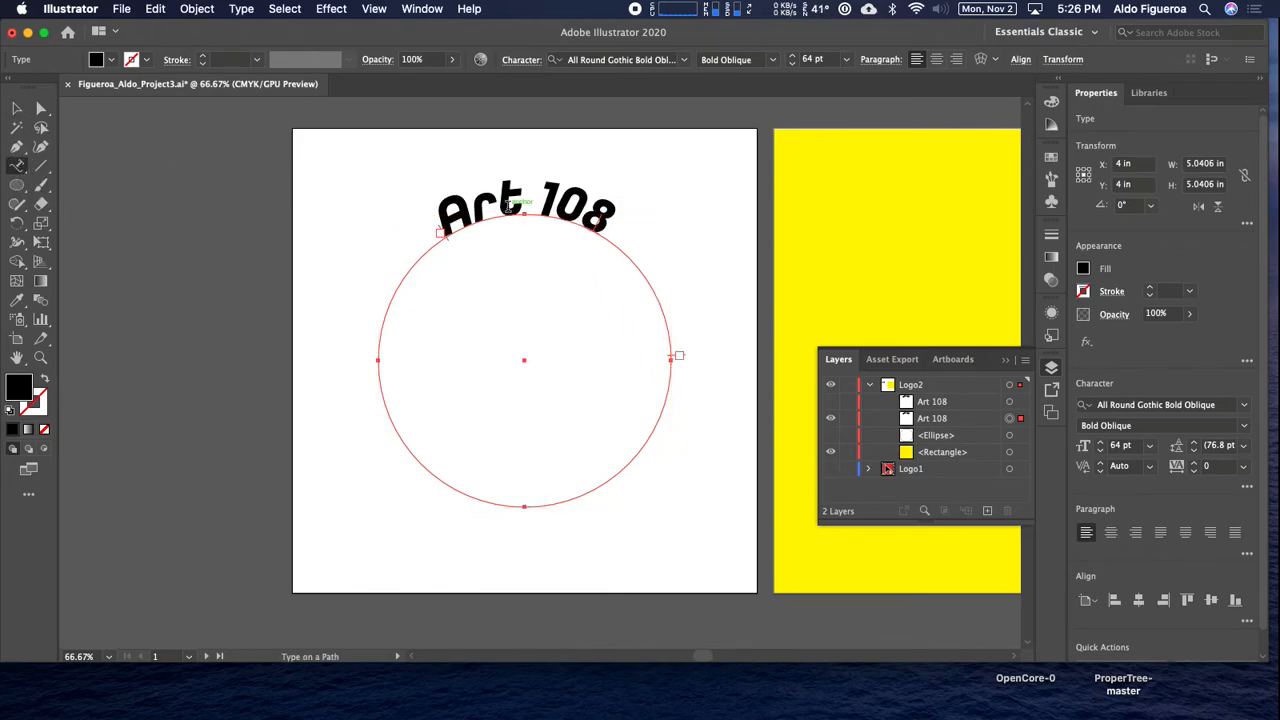
{"action": "left_click", "coordinate": [648, 166]}
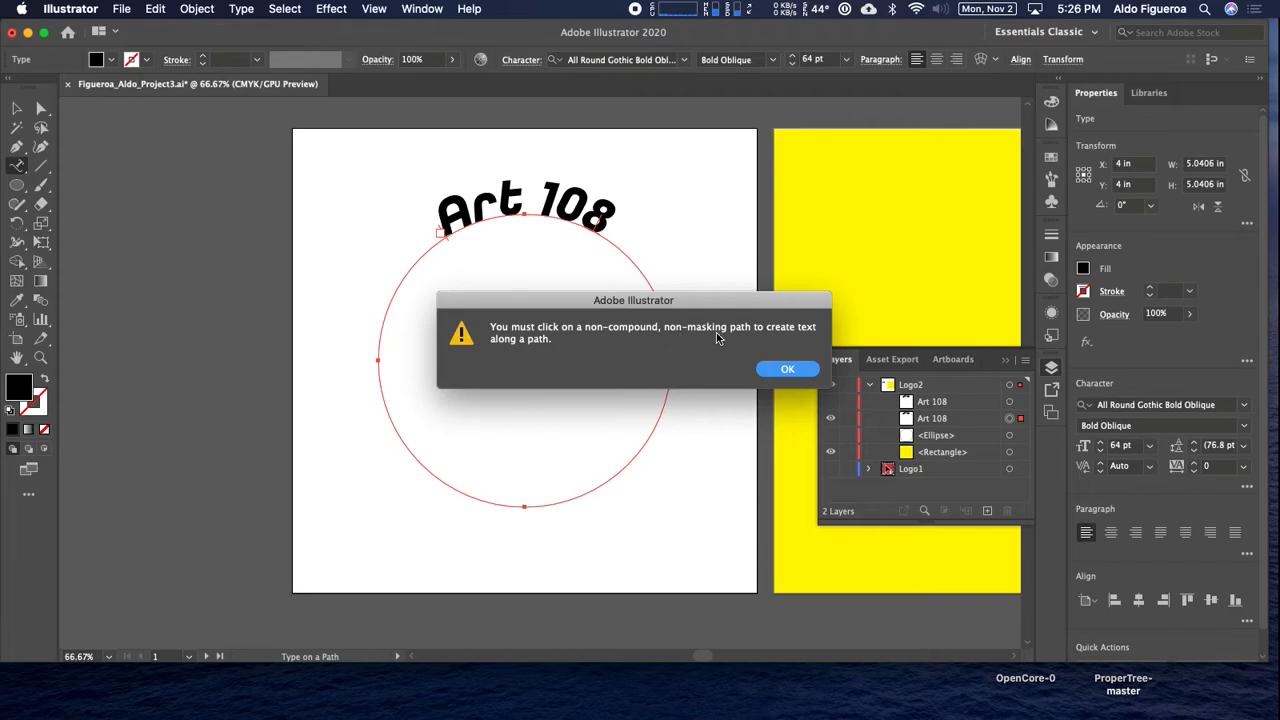
{"action": "left_click", "coordinate": [785, 370]}
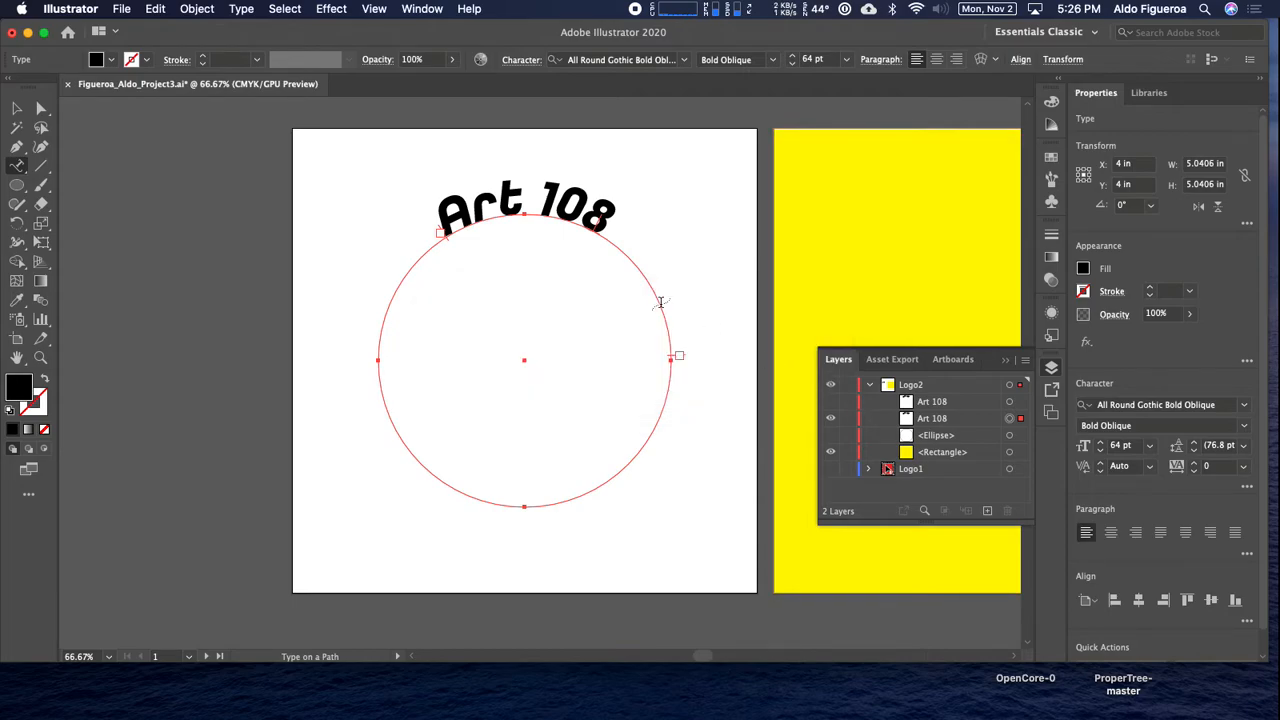
{"action": "left_click", "coordinate": [596, 204]}
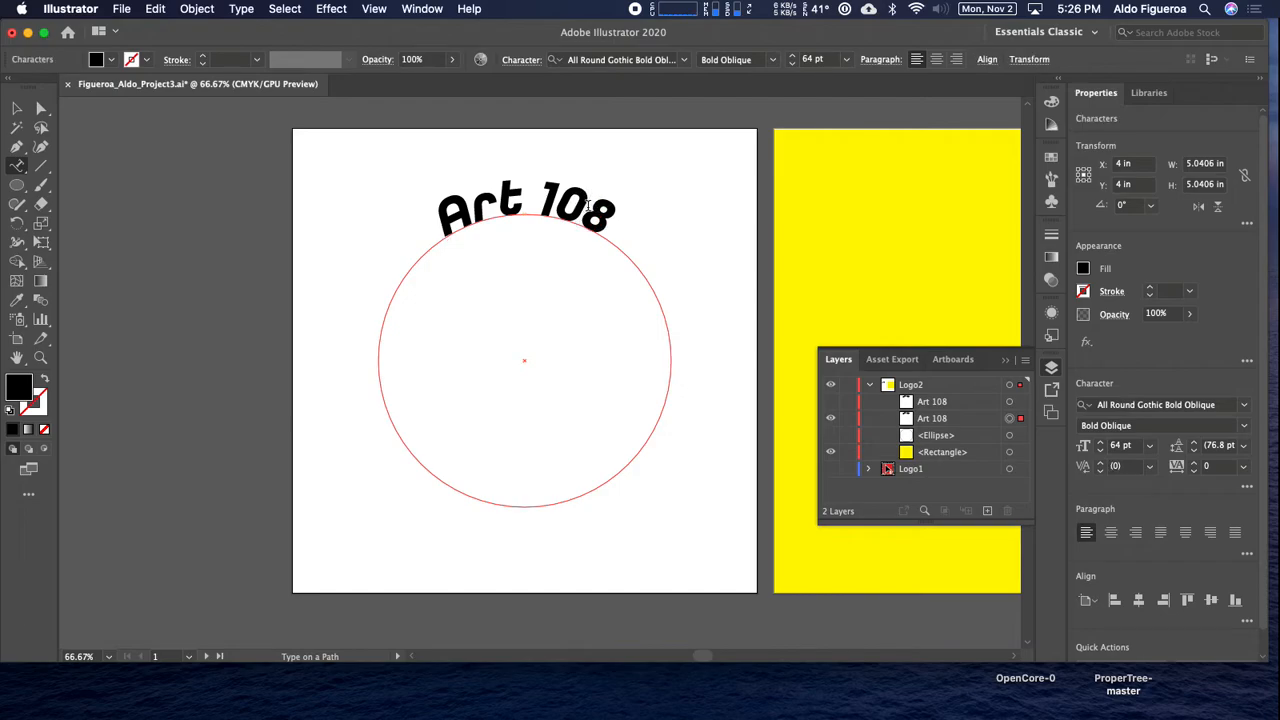
{"action": "key", "text": "BackSpace"}
{"action": "key", "text": "BackSpace"}
{"action": "key", "text": "BackSpace"}
{"action": "key", "text": "BackSpace"}
{"action": "key", "text": "BackSpace"}
{"action": "key", "text": "BackSpace"}
{"action": "key", "text": "BackSpace"}
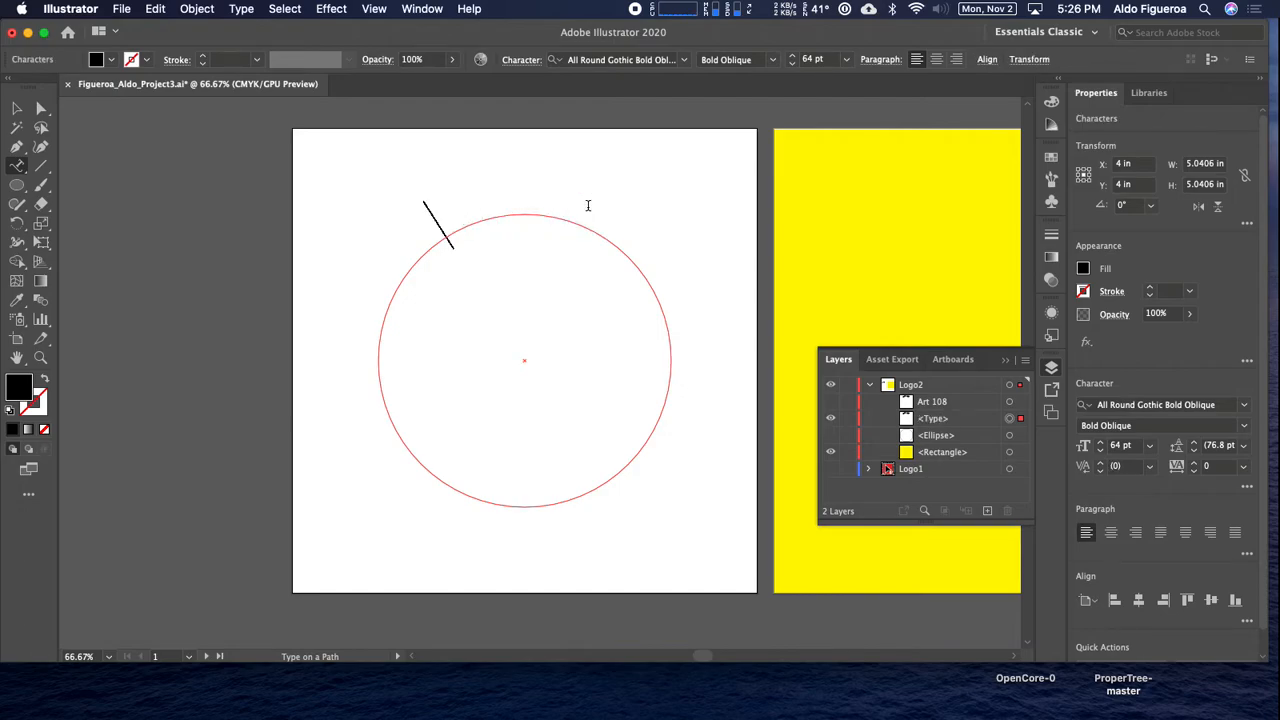
{"action": "type", "text": "Visual"}
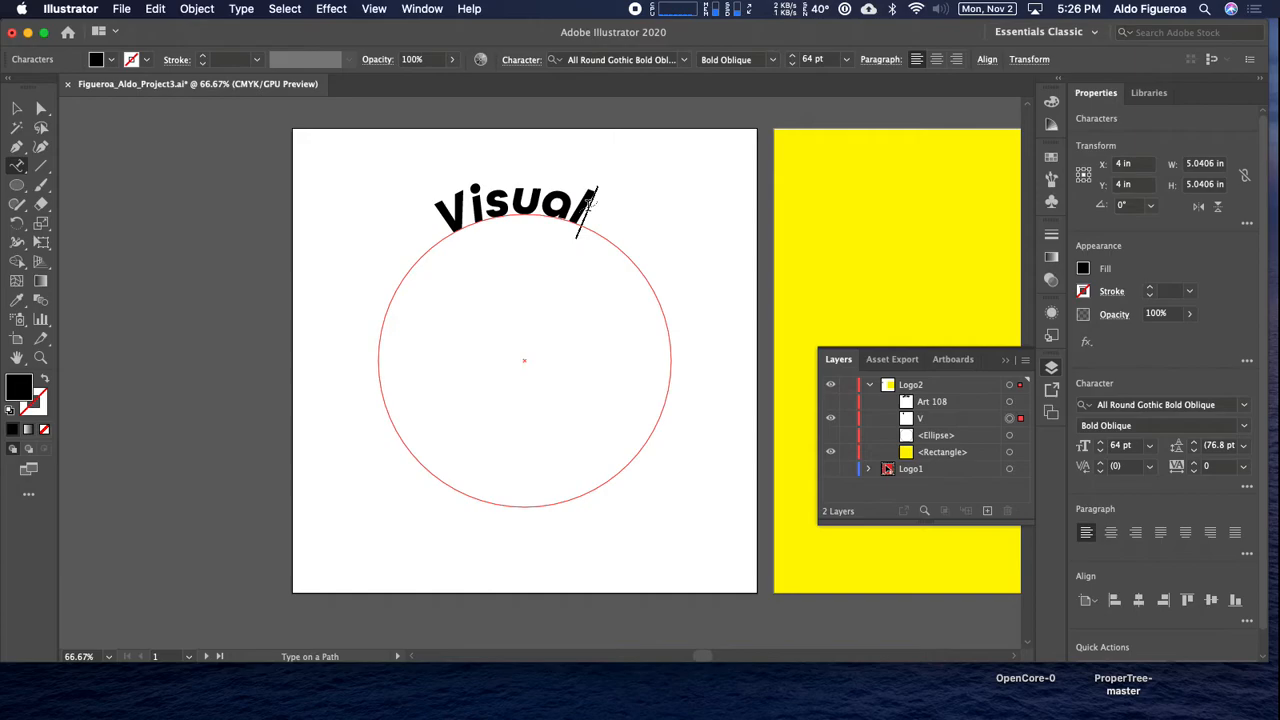
{"action": "type", "text": " Techn"}
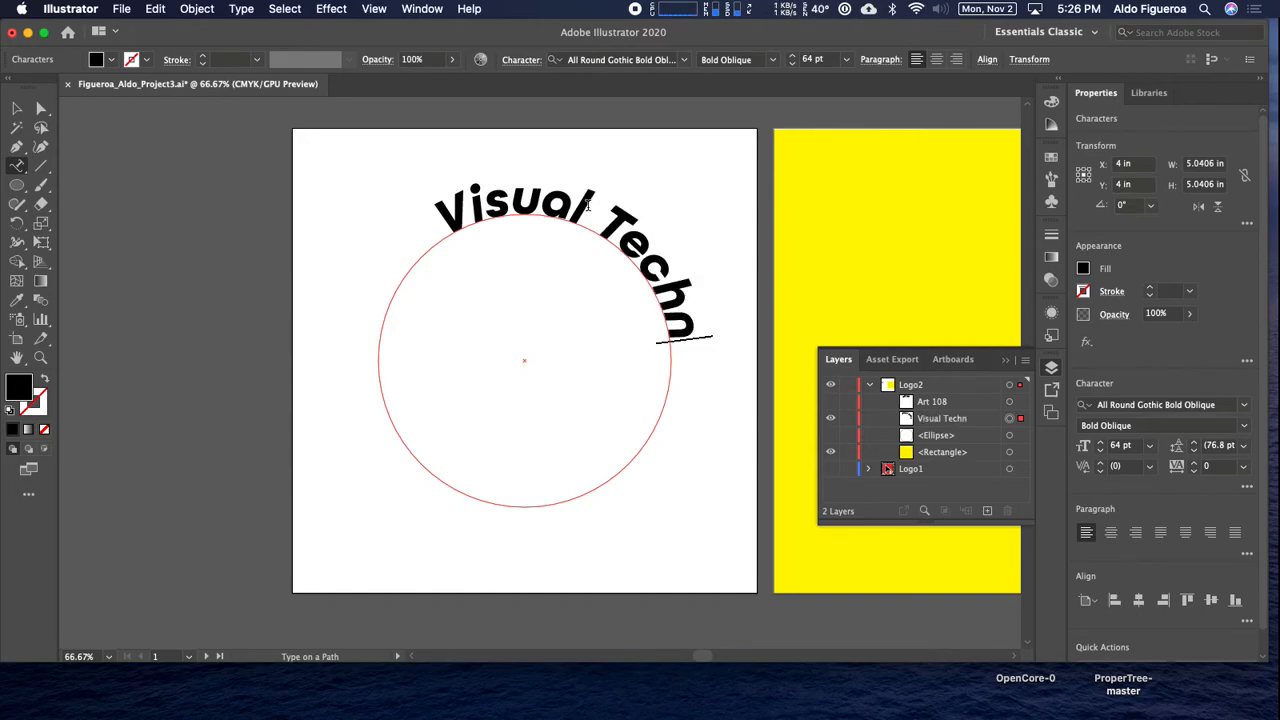
{"action": "type", "text": "o"}
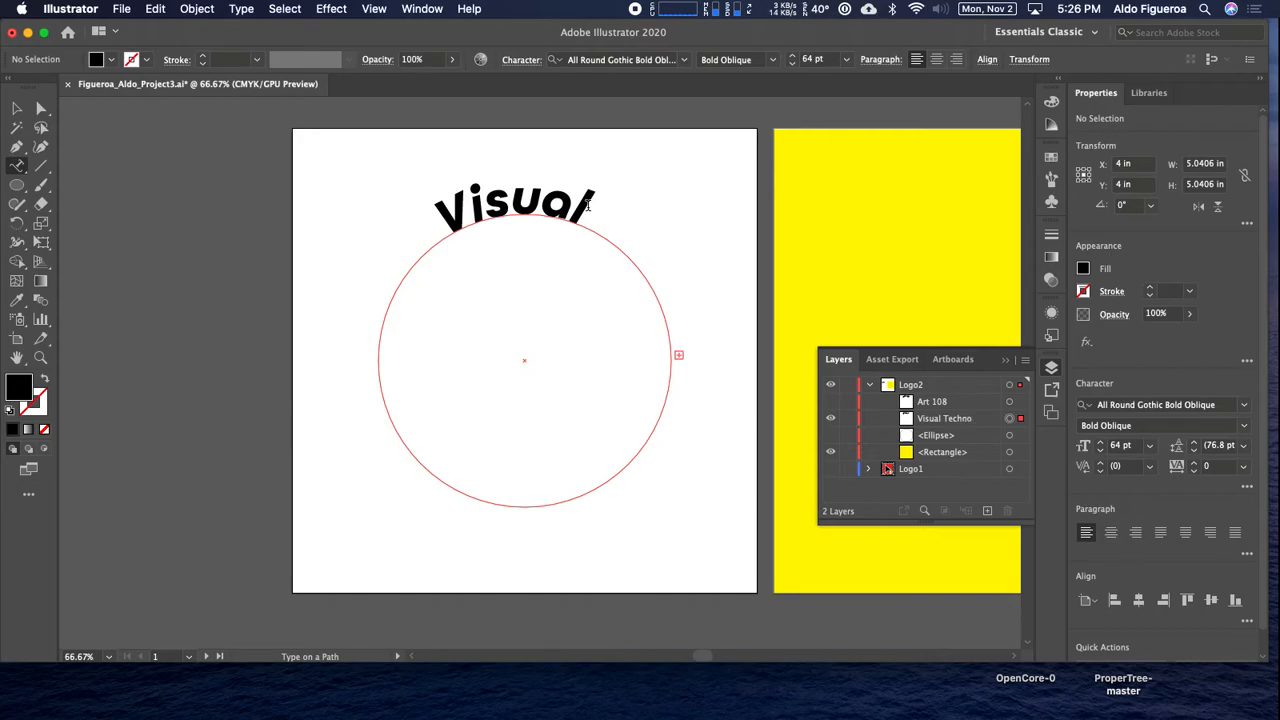
{"action": "key", "text": "BackSpace"}
{"action": "key", "text": "BackSpace"}
{"action": "type", "text": "o"}
{"action": "left_click", "coordinate": [17, 108]}
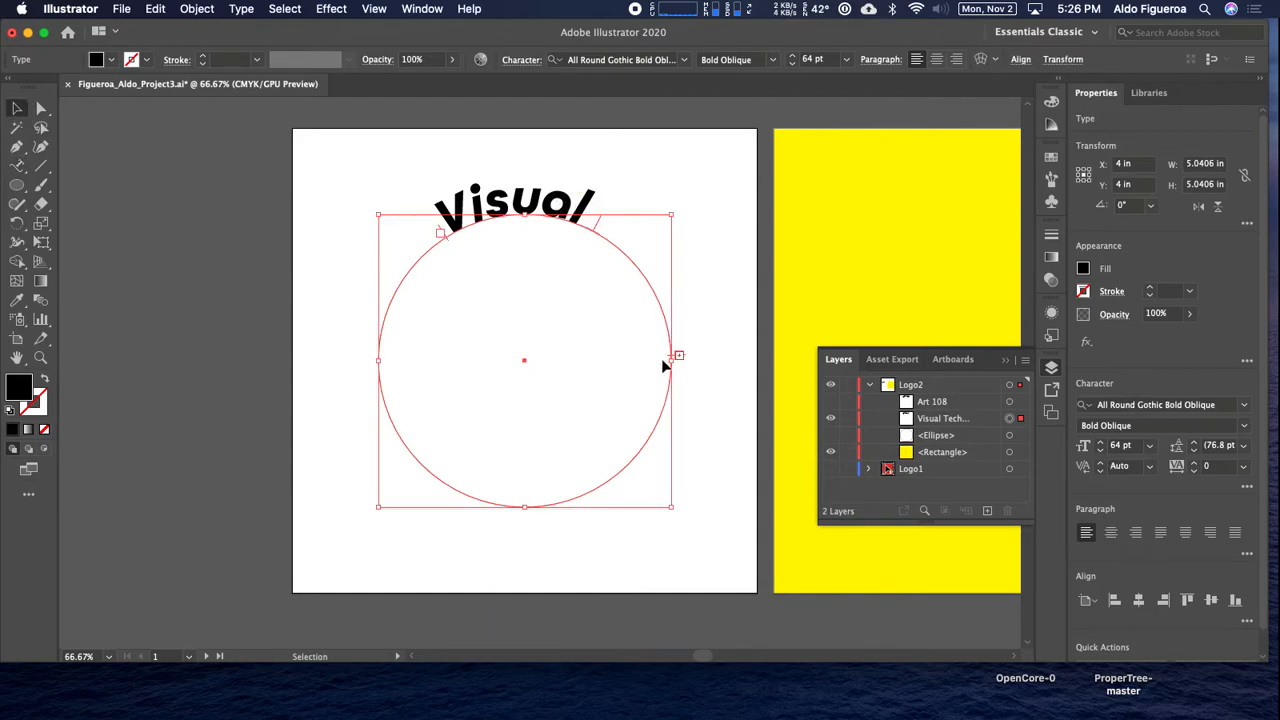
Extend the path text's range until the whole phrase fits and correct its spelling to "Visual Technologies".
{"action": "left_click_drag", "start_coordinate": [670, 362], "coordinate": [620, 497]}
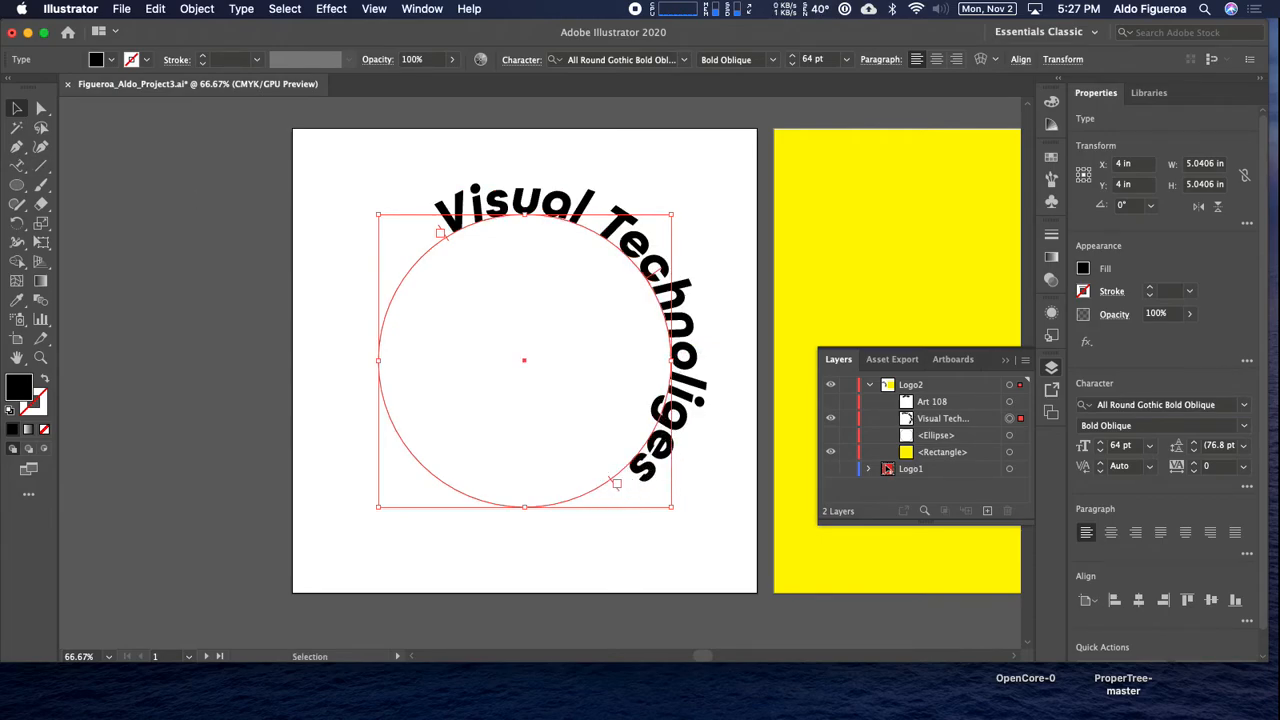
{"action": "left_click", "coordinate": [17, 165]}
{"action": "left_click", "coordinate": [693, 392]}
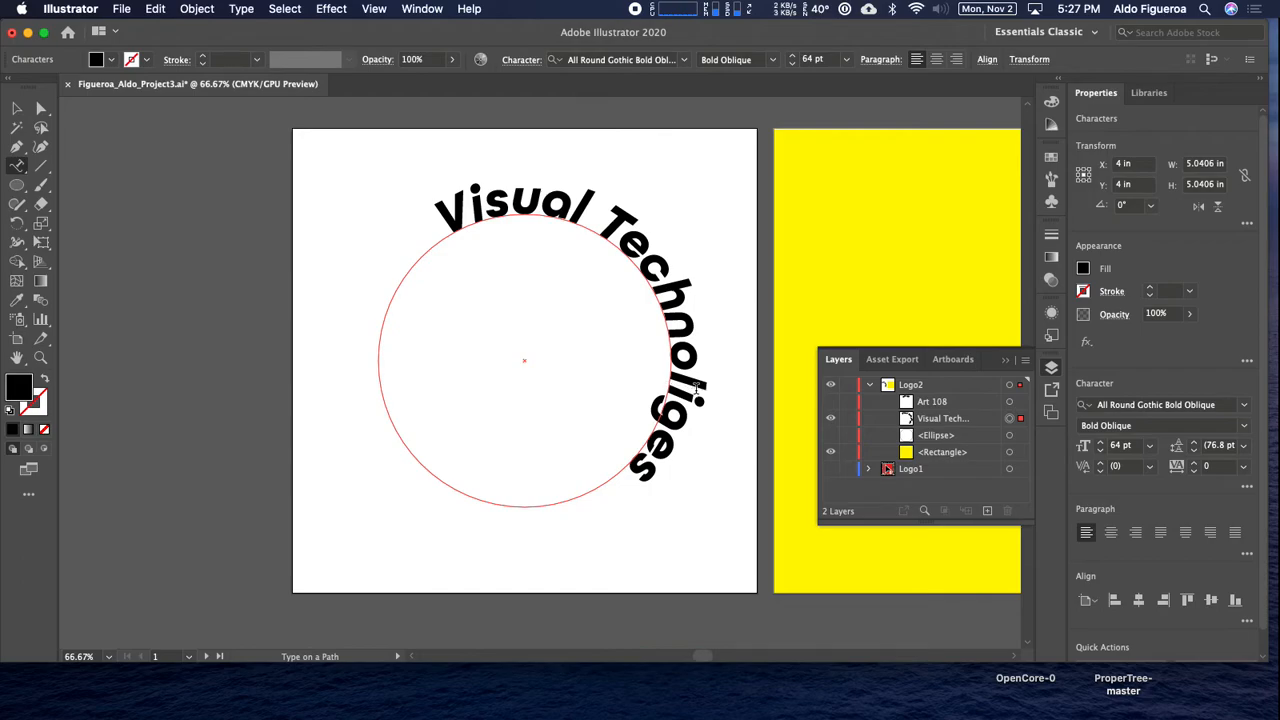
{"action": "type", "text": "o"}
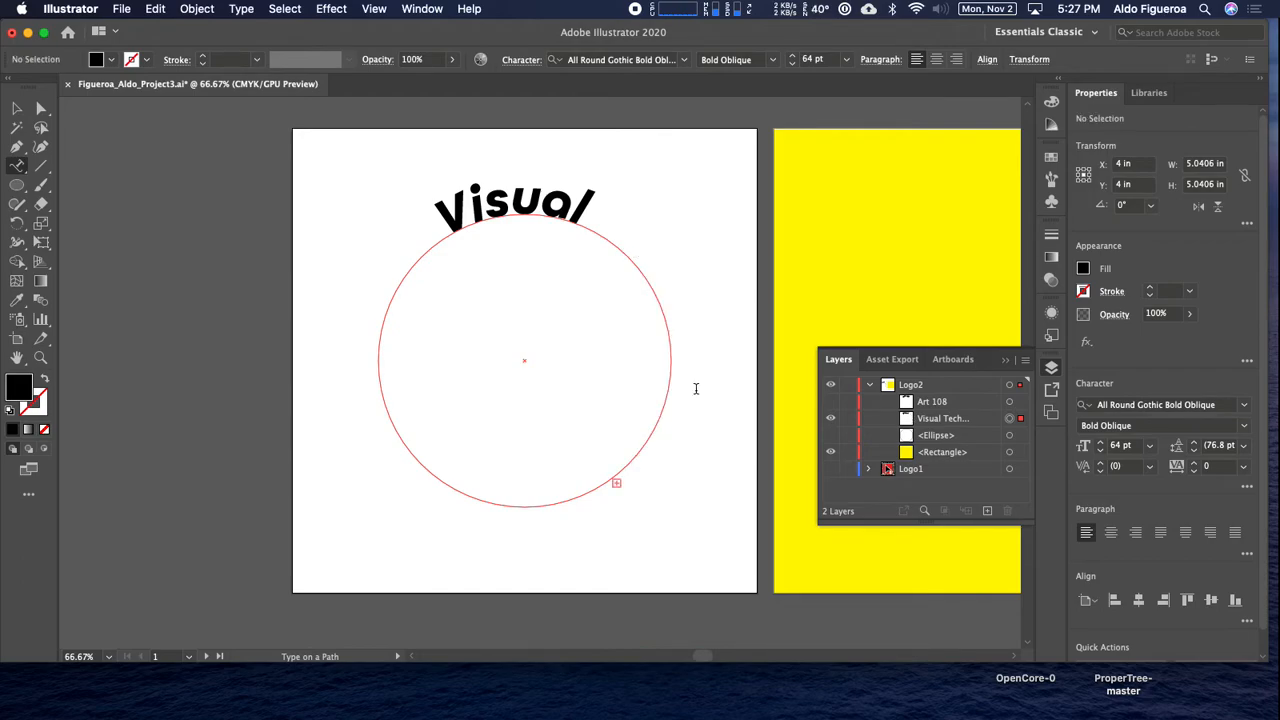
{"action": "key", "text": "Delete"}
{"action": "key", "text": "Down"}
{"action": "key", "text": "Up"}
{"action": "key", "text": "Right"}
{"action": "key", "text": "Right"}
{"action": "key", "text": "Right"}
{"action": "key", "text": "Right"}
{"action": "key", "text": "Right"}
{"action": "key", "text": "Right"}
{"action": "key", "text": "Right"}
{"action": "key", "text": "Right"}
{"action": "key", "text": "Right"}
{"action": "key", "text": "Right"}
{"action": "key", "text": "Right"}
{"action": "key", "text": "Right"}
{"action": "key", "text": "Right"}
{"action": "key", "text": "Right"}
{"action": "key", "text": "Right"}
{"action": "key", "text": "Right"}
{"action": "type", "text": "i"}
{"action": "left_click", "coordinate": [17, 108]}
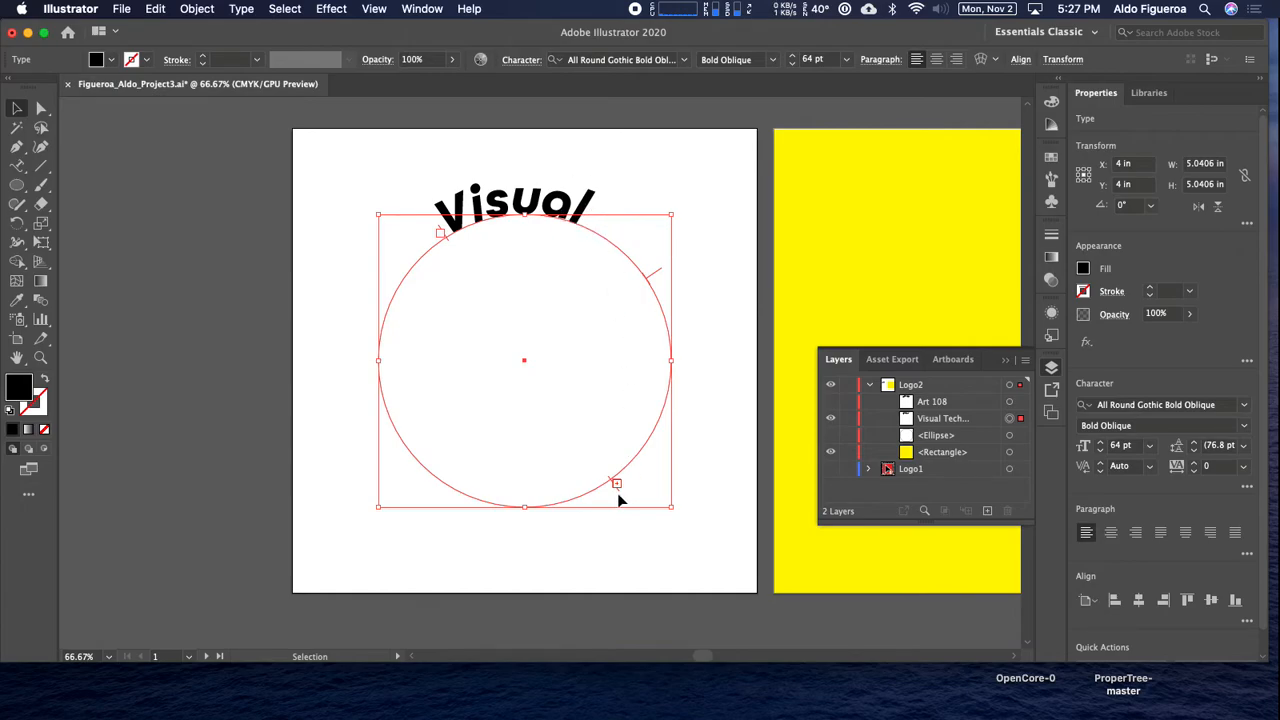
Widen the "Visual Technologies" range and slide it to the circle's bottom half, briefly showing "Art 108" to compare.
{"action": "mouse_move", "coordinate": [618, 490]}
{"action": "left_mouse_down"}
{"action": "mouse_move", "coordinate": [597, 497]}
{"action": "mouse_move", "coordinate": [604, 506]}
{"action": "left_mouse_up"}
{"action": "left_click", "coordinate": [662, 280]}
{"action": "left_click_drag", "start_coordinate": [662, 280], "coordinate": [528, 540]}
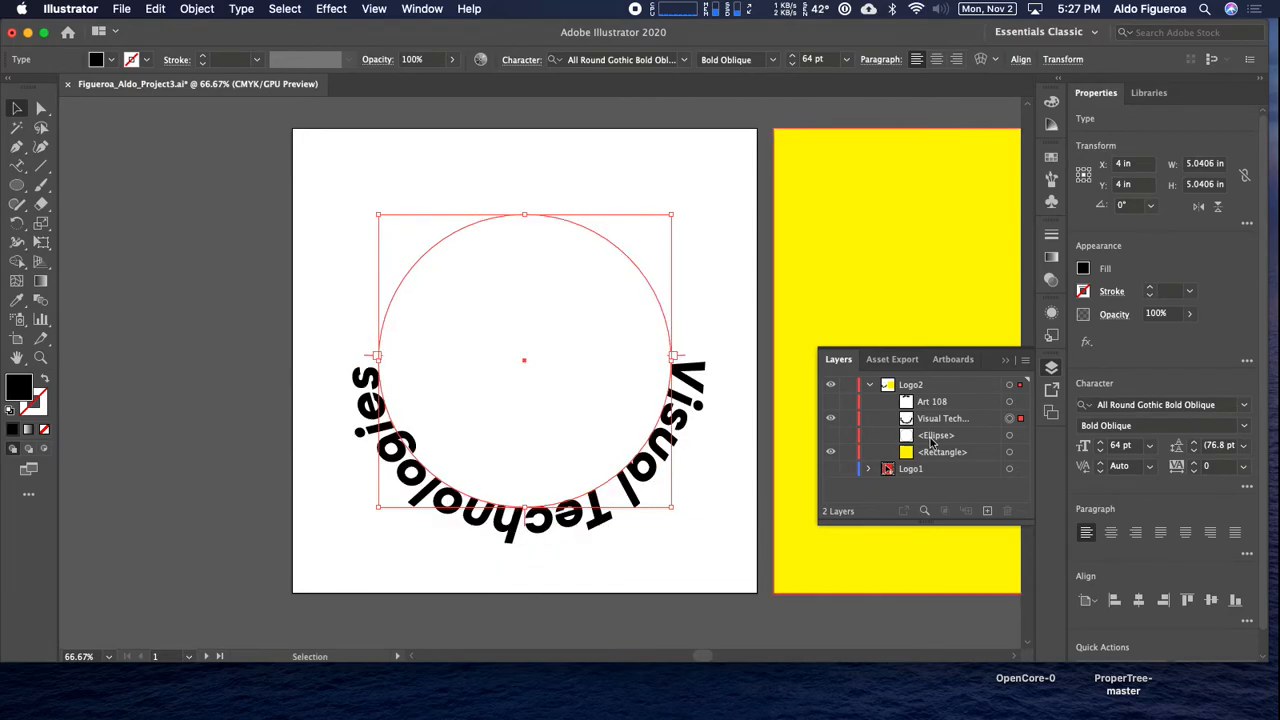
{"action": "left_click", "coordinate": [830, 401]}
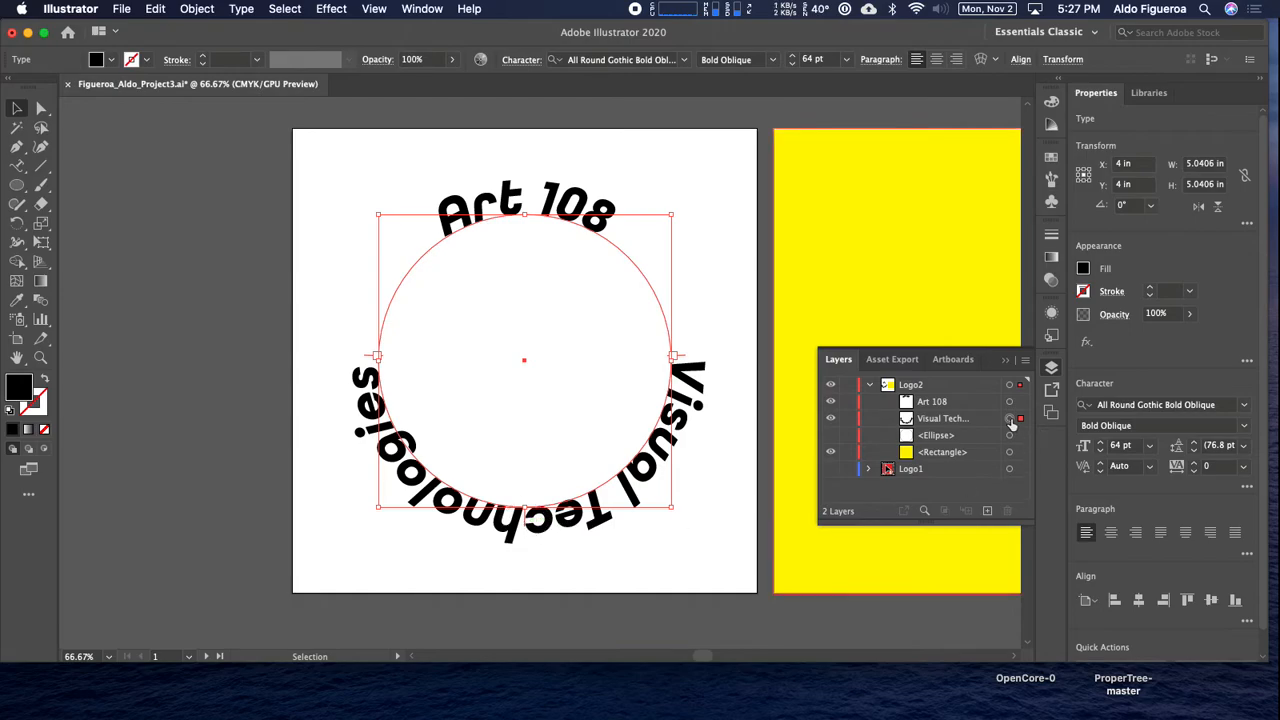
{"action": "left_click", "coordinate": [830, 401]}
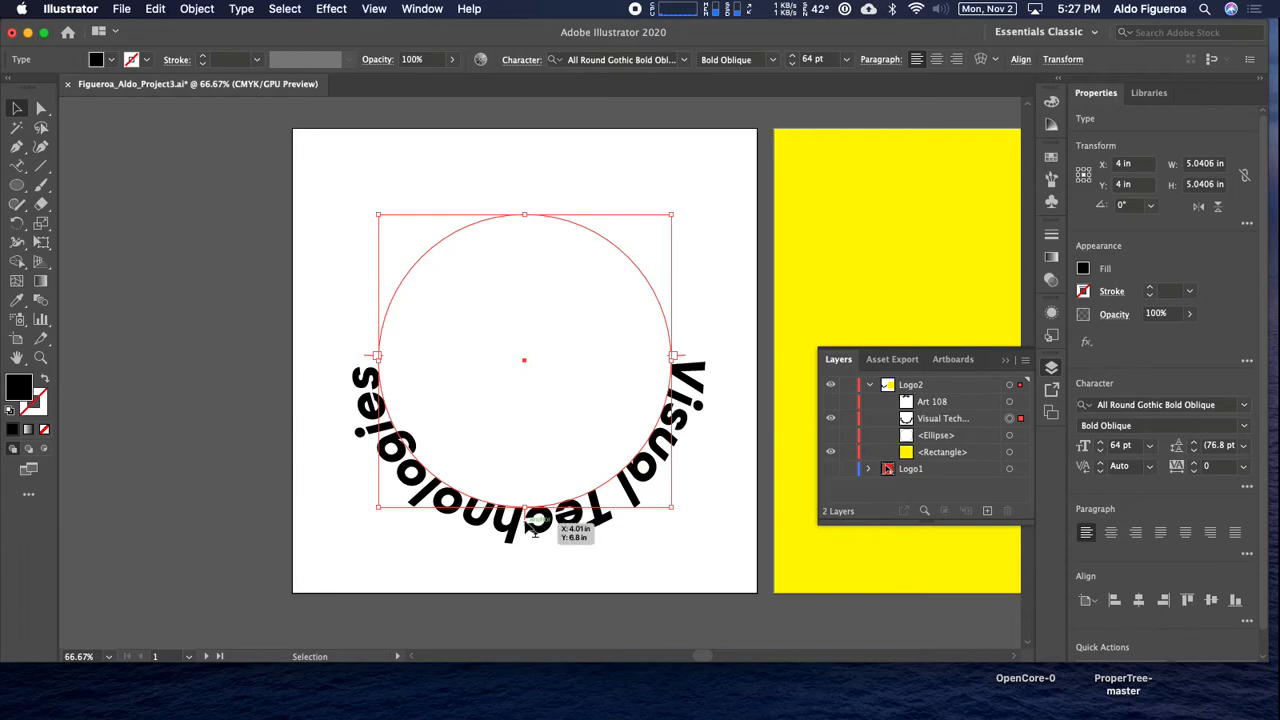
Flip "Visual Technologies" to the inside of the circle and adjust its start, end and center brackets so it sits centered at the bottom.
{"action": "left_click_drag", "start_coordinate": [527, 520], "coordinate": [479, 493]}
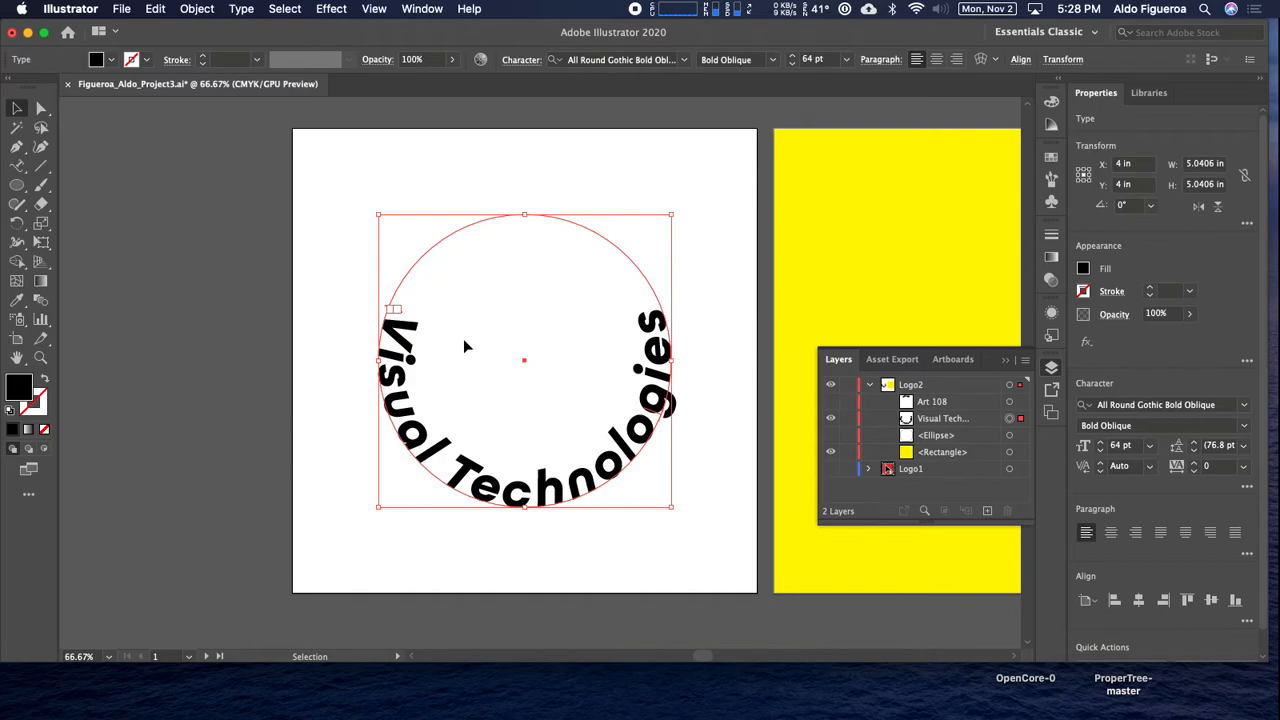
{"action": "left_click_drag", "start_coordinate": [403, 312], "coordinate": [423, 286]}
{"action": "key", "text": "super+equal"}
{"action": "key", "text": "super+equal"}
{"action": "key", "text": "super+equal"}
{"action": "key", "text": "space"}
{"action": "left_click_drag", "start_coordinate": [290, 253], "coordinate": [351, 269]}
{"action": "mouse_move", "coordinate": [231, 249]}
{"action": "left_mouse_down"}
{"action": "mouse_move", "coordinate": [222, 256]}
{"action": "mouse_move", "coordinate": [244, 210]}
{"action": "mouse_move", "coordinate": [517, 91]}
{"action": "mouse_move", "coordinate": [711, 274]}
{"action": "mouse_move", "coordinate": [842, 570]}
{"action": "mouse_move", "coordinate": [943, 564]}
{"action": "mouse_move", "coordinate": [968, 580]}
{"action": "mouse_move", "coordinate": [980, 552]}
{"action": "left_mouse_up"}
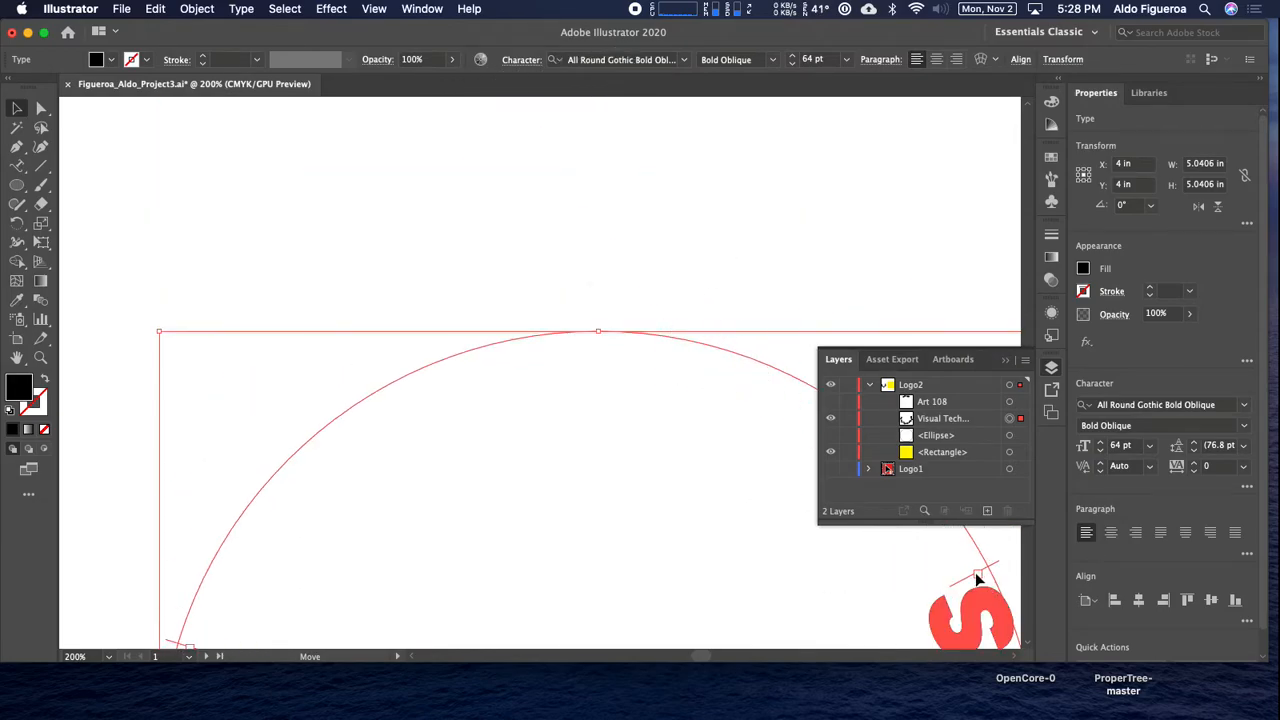
{"action": "left_click_drag", "start_coordinate": [629, 609], "coordinate": [528, 358]}
{"action": "key", "text": "super+minus"}
{"action": "key", "text": "super+minus"}
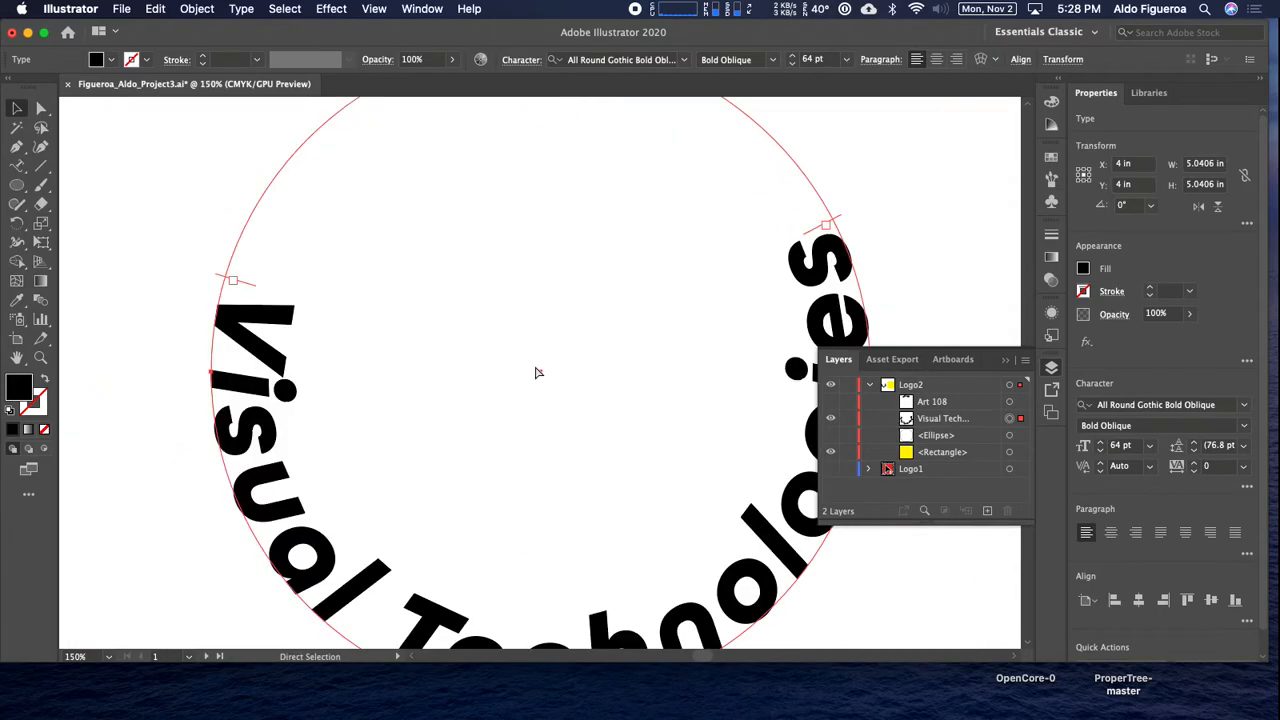
{"action": "mouse_move", "coordinate": [540, 592]}
{"action": "left_mouse_down"}
{"action": "mouse_move", "coordinate": [551, 586]}
{"action": "mouse_move", "coordinate": [543, 593]}
{"action": "left_mouse_up"}
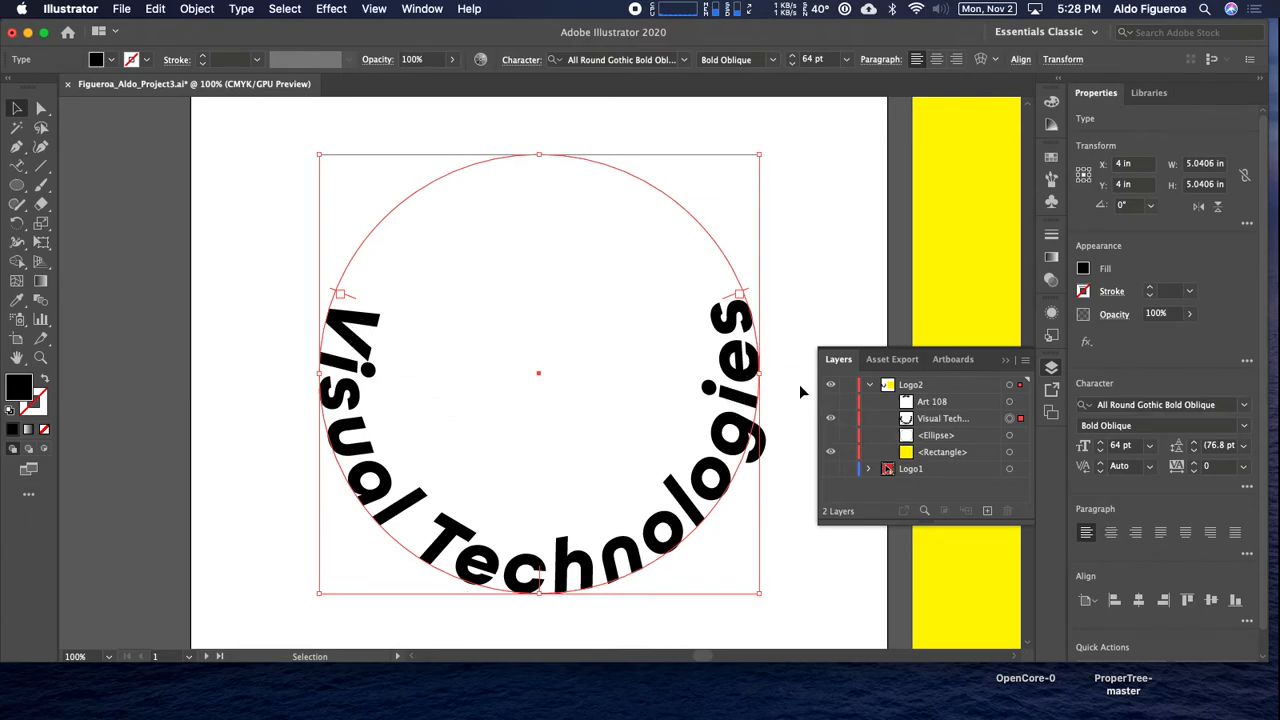
Show the "Art 108" text again and deselect everything to view both curved lines together.
{"action": "left_click", "coordinate": [830, 402]}
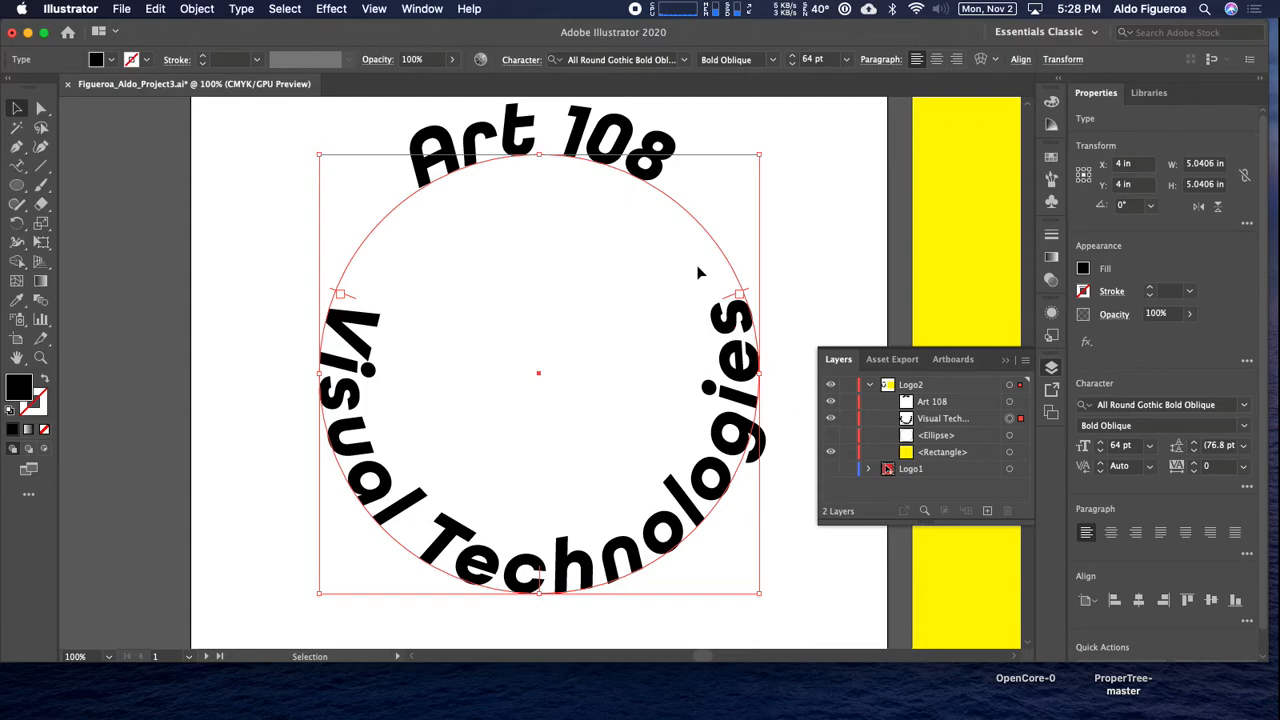
{"action": "key", "text": "super+minus"}
{"action": "left_click_drag", "start_coordinate": [715, 285], "coordinate": [696, 296]}
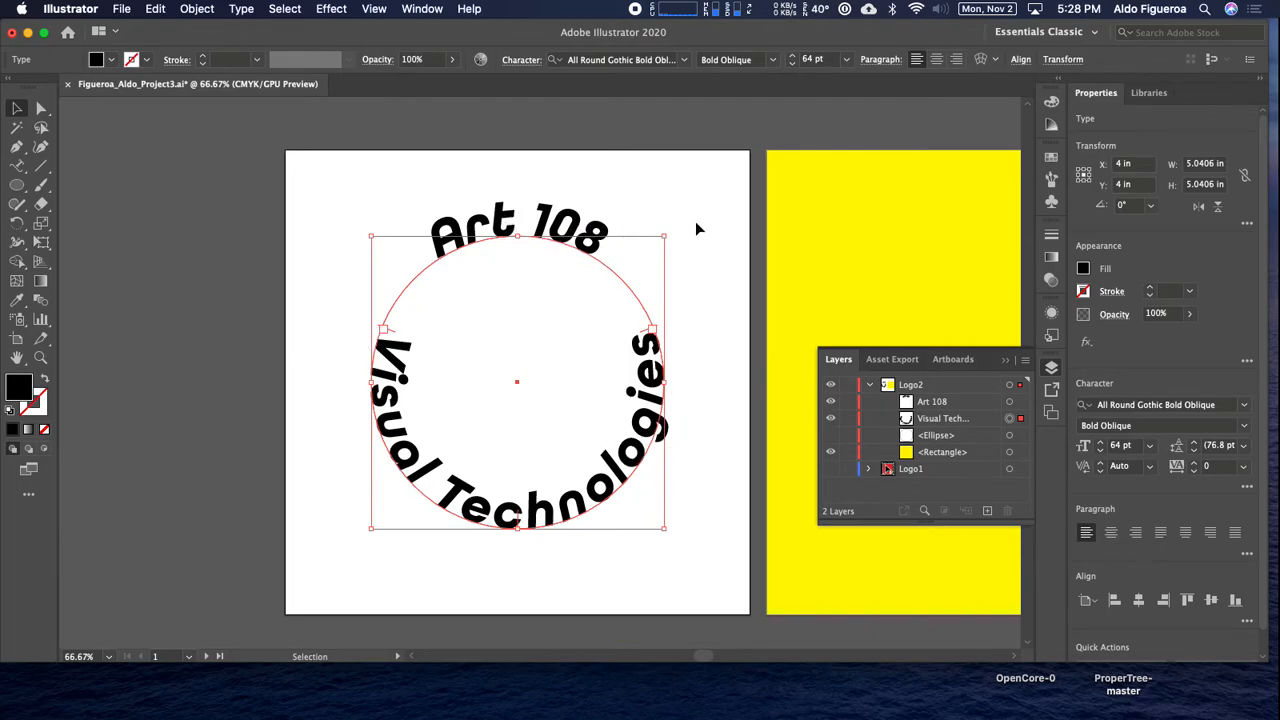
{"action": "left_click", "coordinate": [700, 188]}
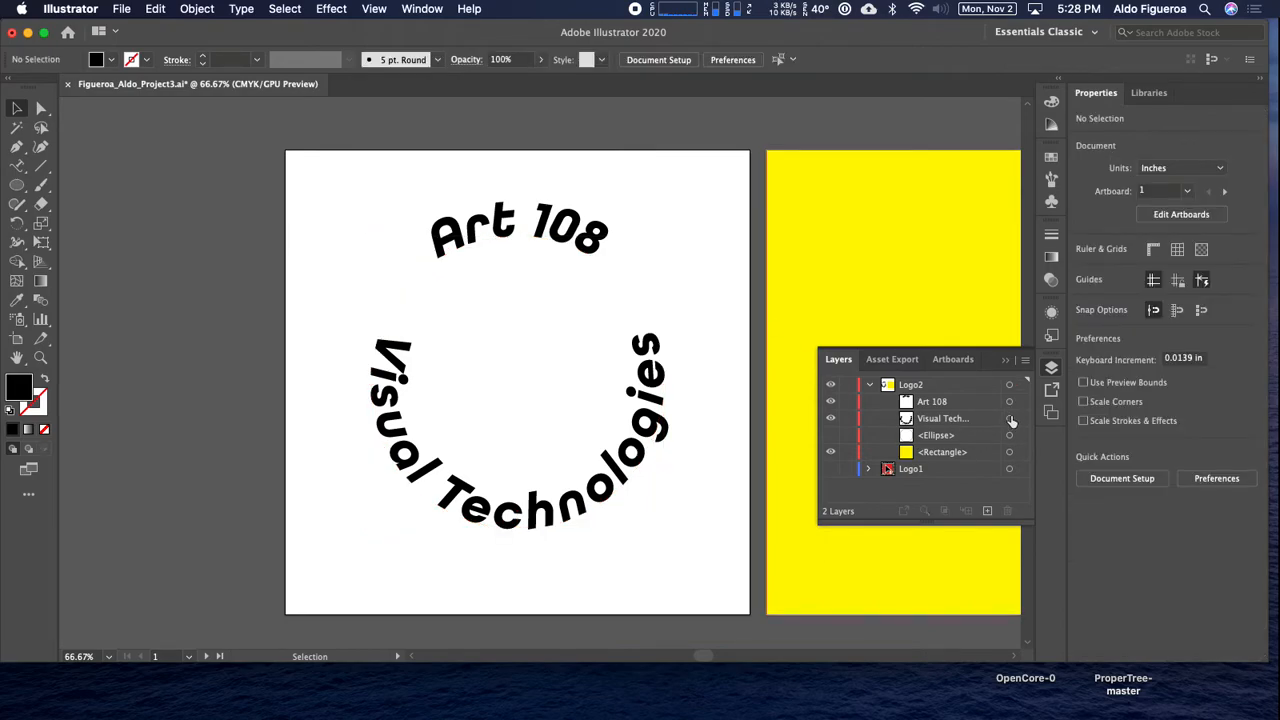
Open the Type on a Path Options for the "Visual Technologies" text with Preview enabled and the artwork left uncovered.
{"action": "left_click", "coordinate": [1010, 420]}
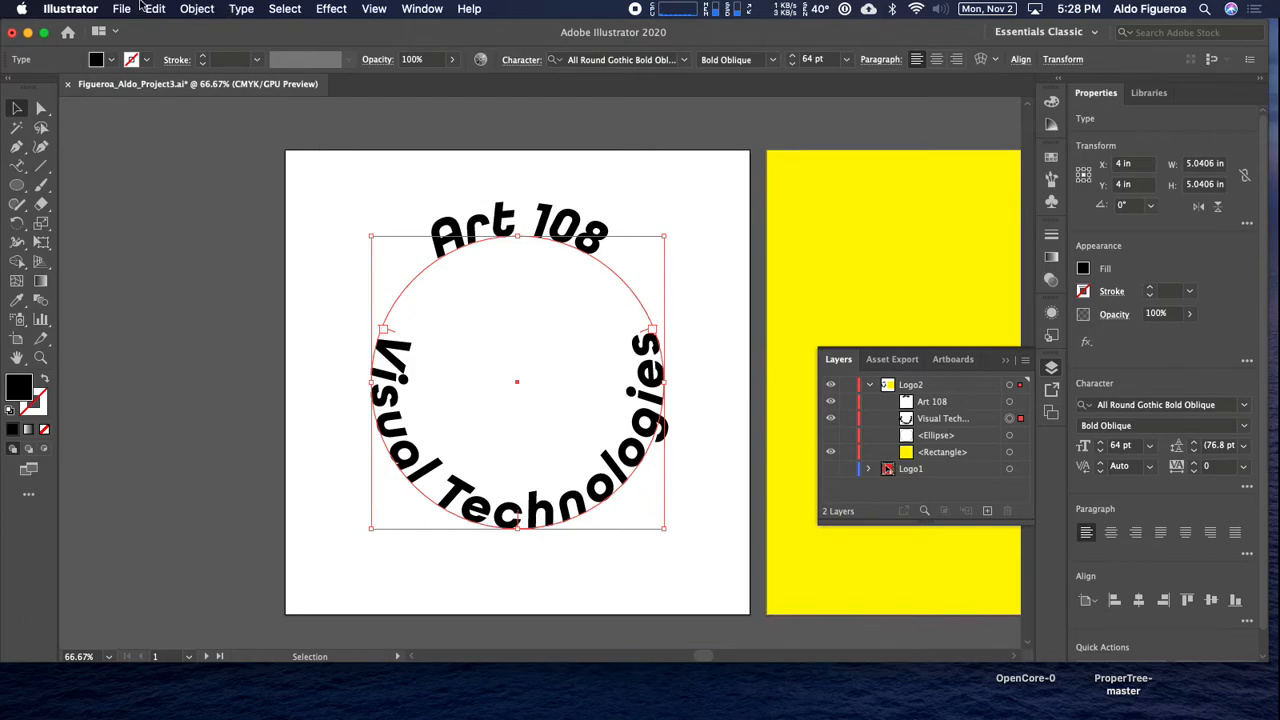
{"action": "left_click", "coordinate": [242, 9]}
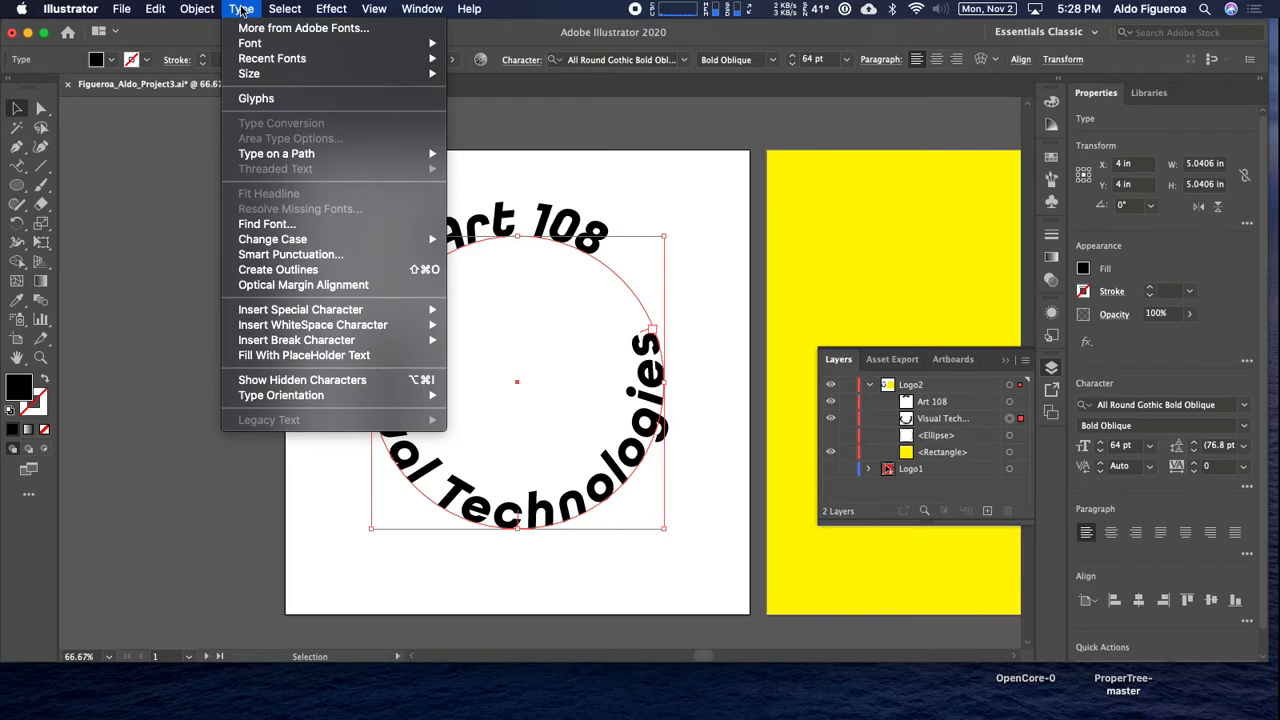
{"action": "mouse_move", "coordinate": [291, 154]}
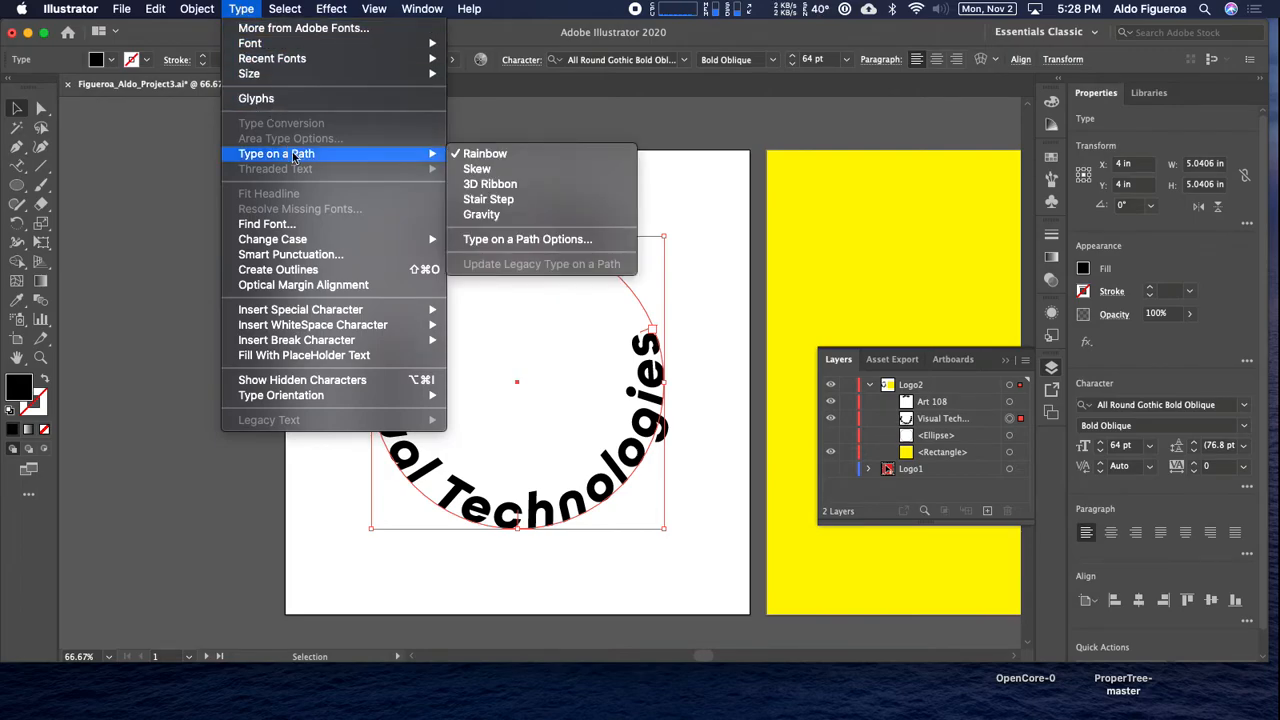
{"action": "left_click", "coordinate": [543, 248]}
{"action": "left_click", "coordinate": [727, 343]}
{"action": "left_click_drag", "start_coordinate": [818, 217], "coordinate": [858, 186]}
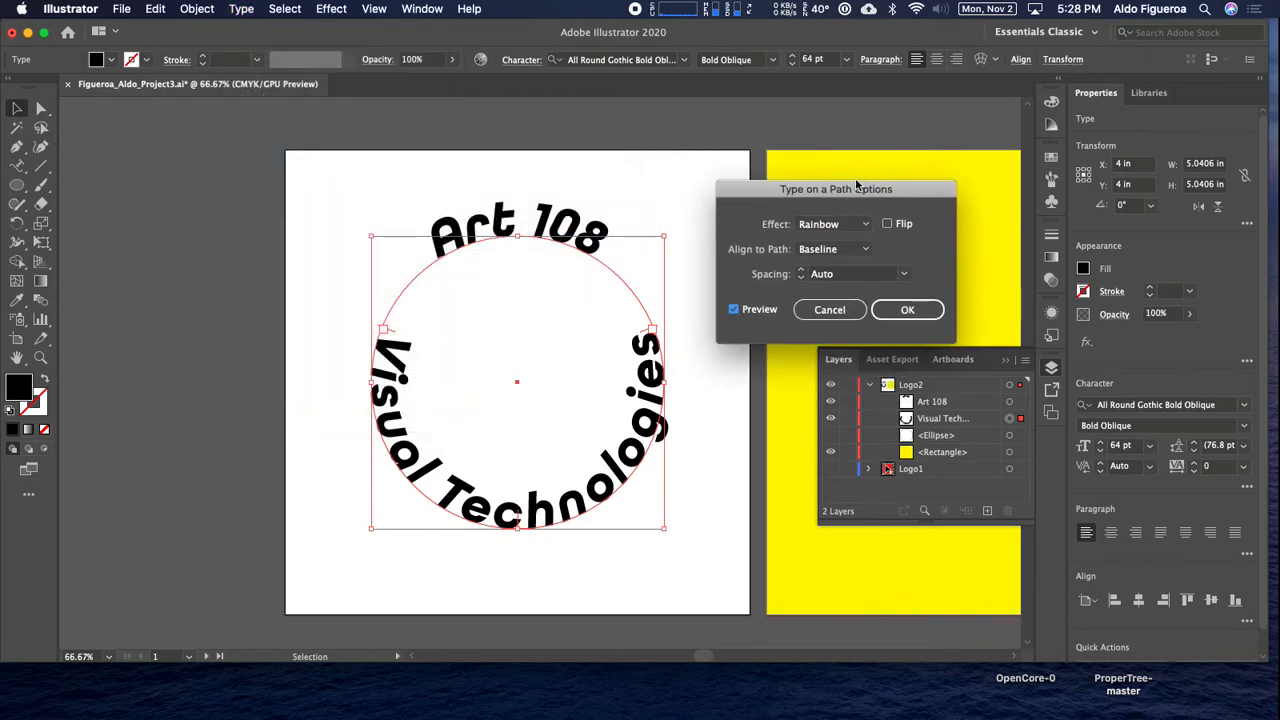
Try the Skew, 3D Ribbon, Stair Step and Gravity effects on the "Visual Technologies" text and return it to Rainbow.
{"action": "left_click", "coordinate": [865, 228]}
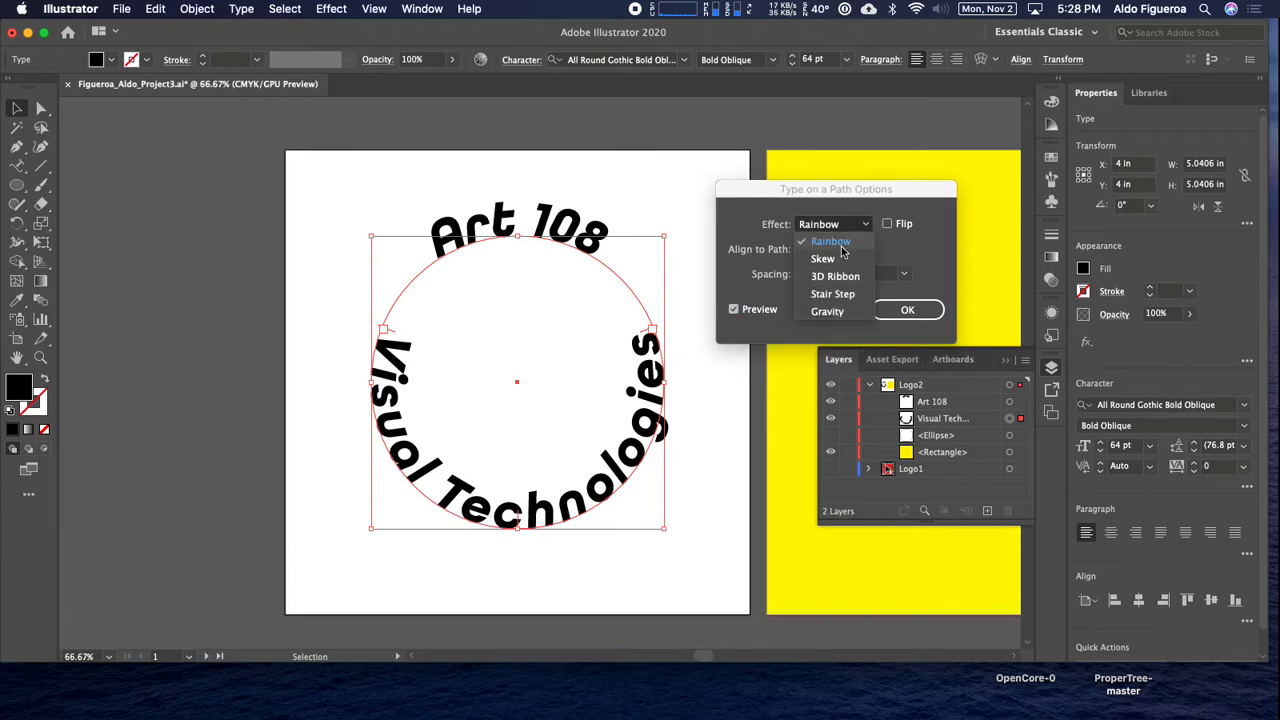
{"action": "left_click", "coordinate": [840, 258]}
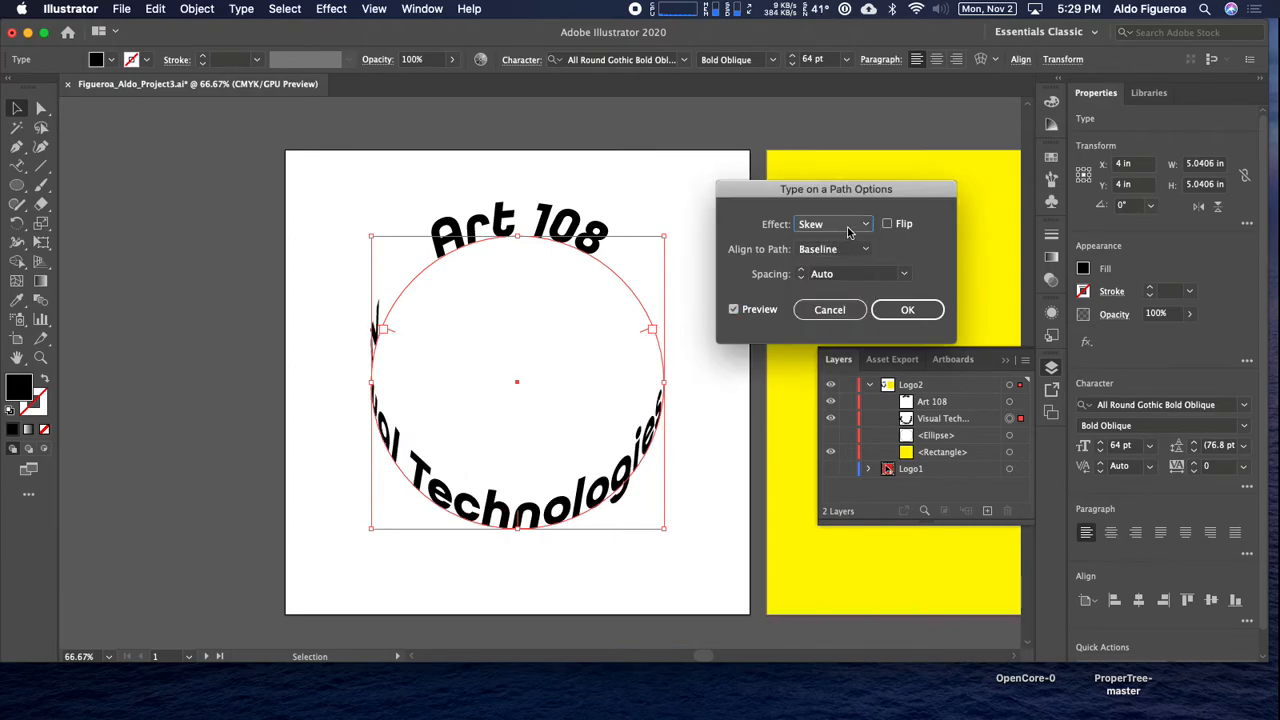
{"action": "left_click", "coordinate": [848, 228]}
{"action": "left_click", "coordinate": [843, 277]}
{"action": "left_click", "coordinate": [843, 227]}
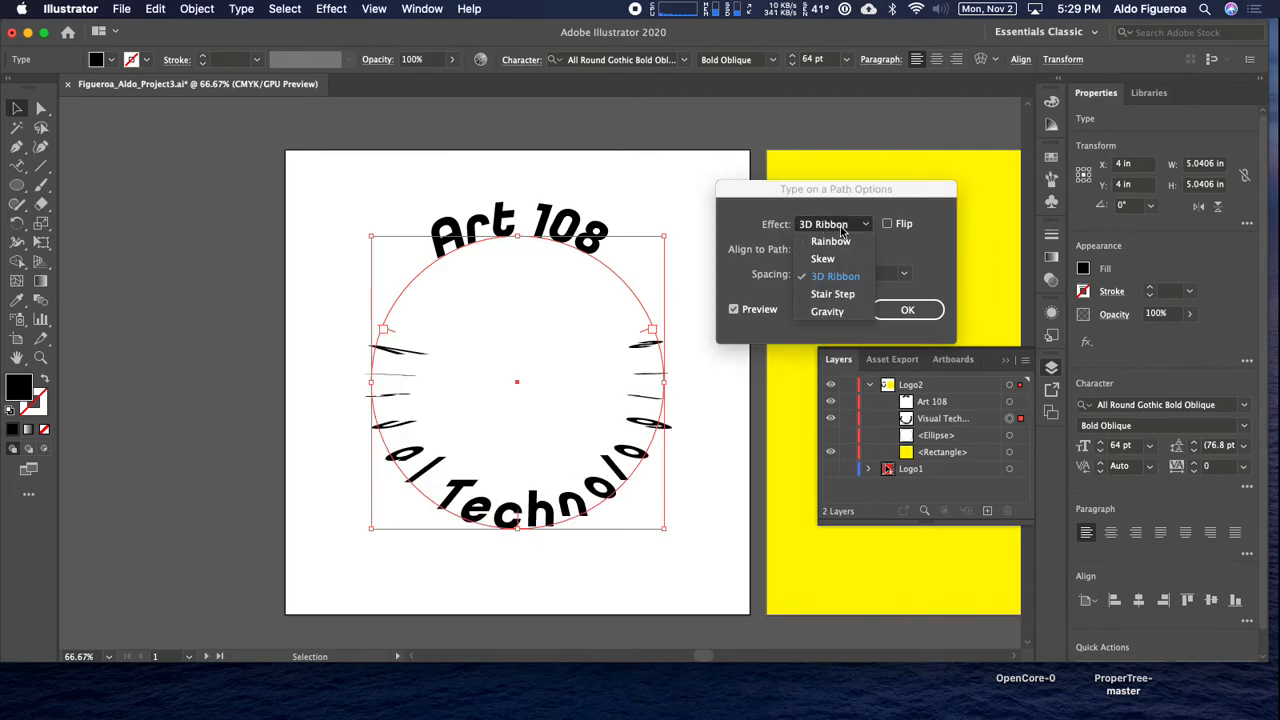
{"action": "left_click", "coordinate": [834, 296]}
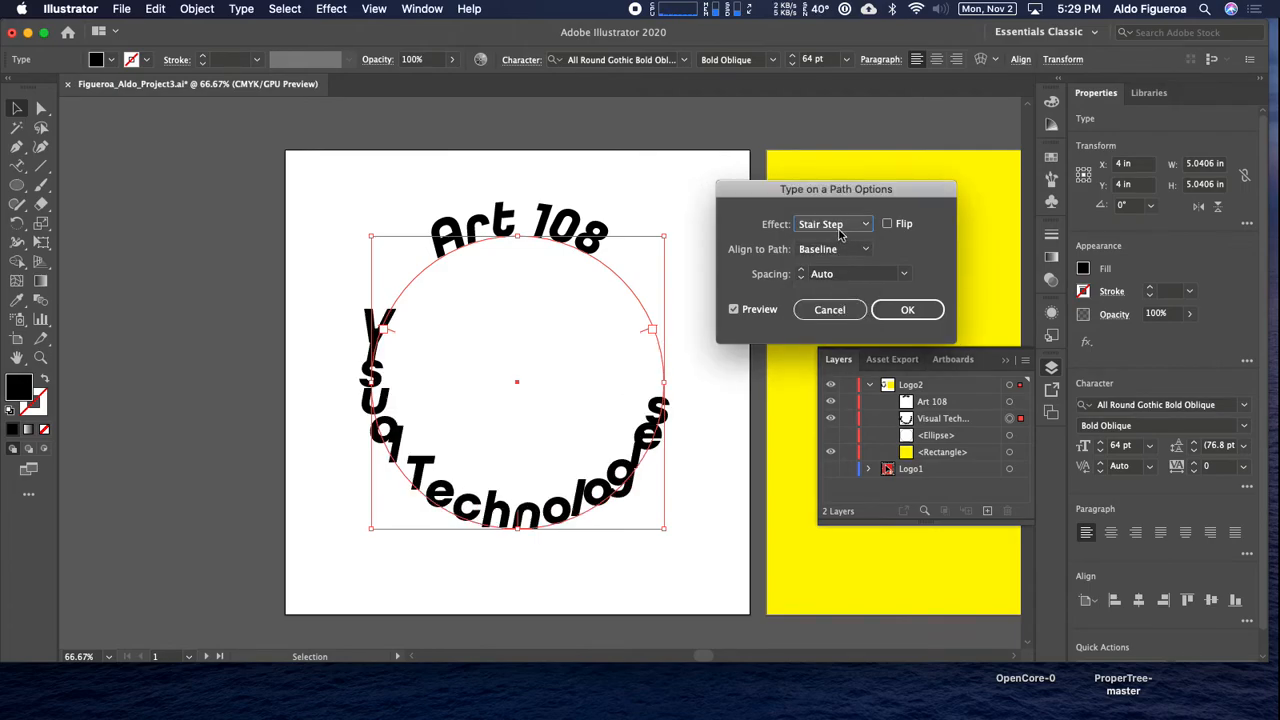
{"action": "left_click", "coordinate": [836, 225]}
{"action": "left_click", "coordinate": [834, 311]}
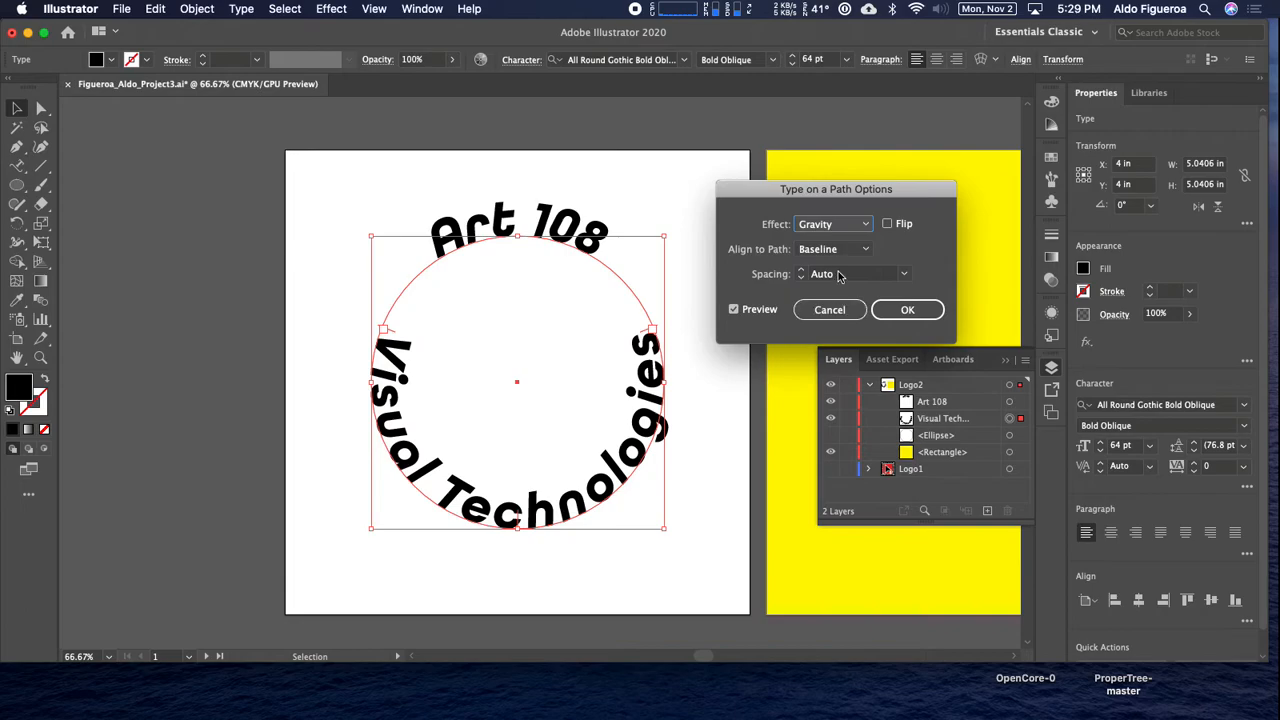
{"action": "left_click", "coordinate": [837, 227]}
{"action": "left_click", "coordinate": [834, 242]}
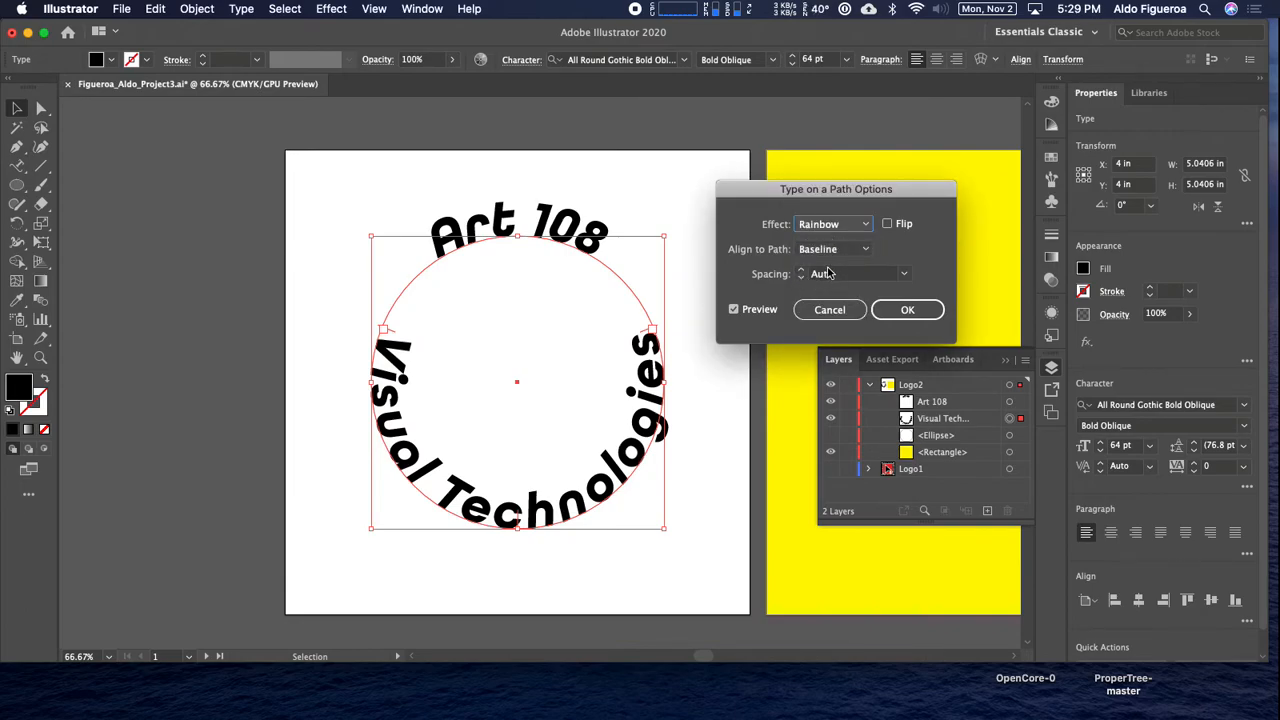
Try the Ascender and Descender path alignments on "Visual Technologies", and apply Center as its alignment to the path.
{"action": "left_click", "coordinate": [857, 252]}
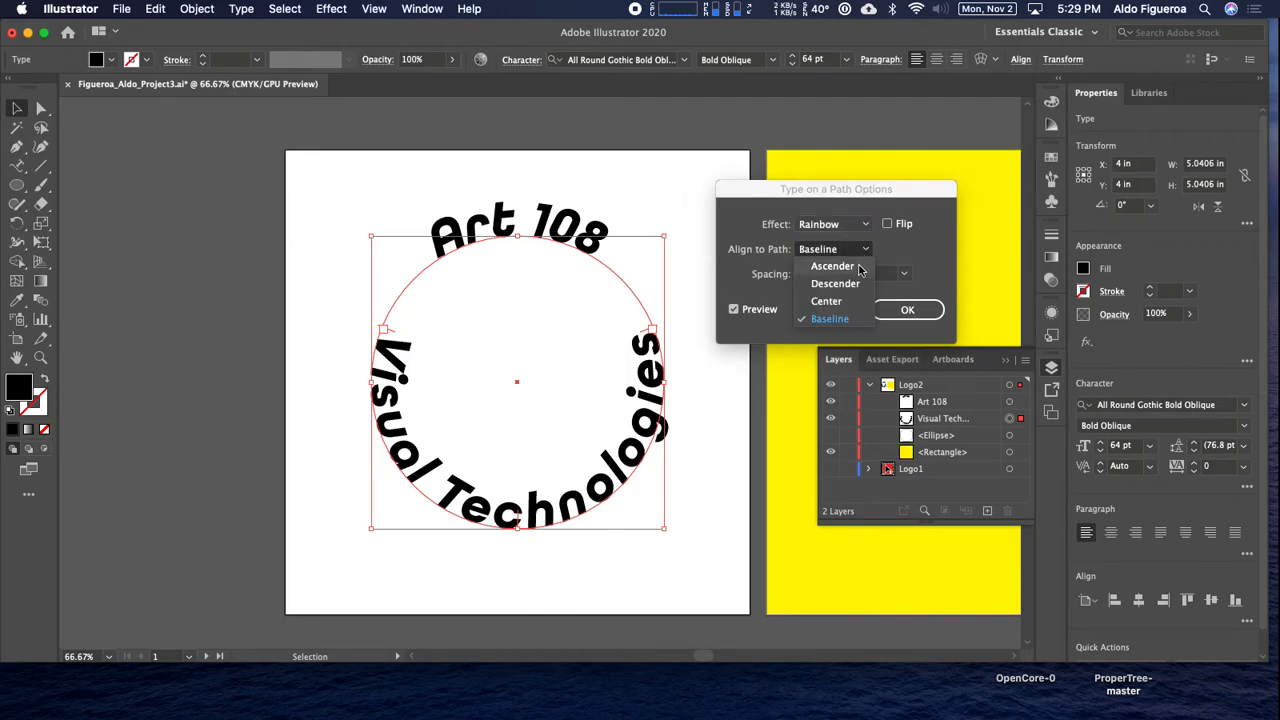
{"action": "left_click", "coordinate": [852, 267]}
{"action": "left_click", "coordinate": [852, 252]}
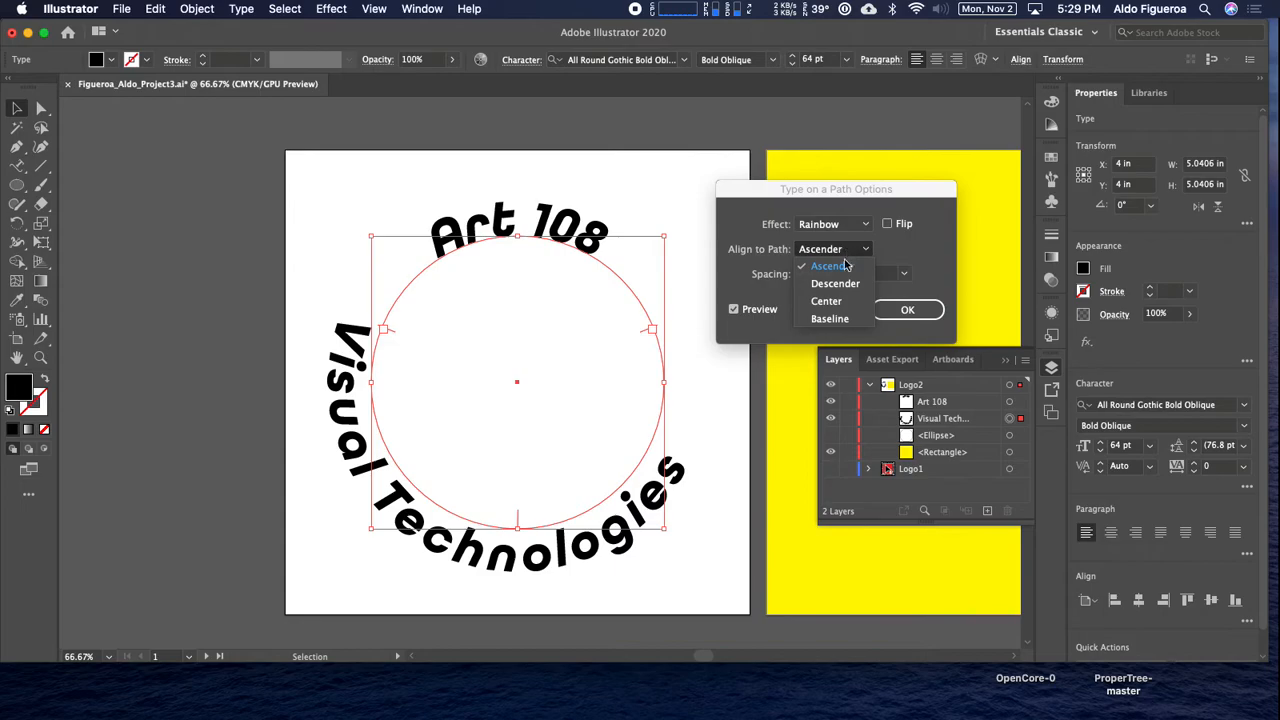
{"action": "left_click", "coordinate": [846, 285]}
{"action": "left_click", "coordinate": [846, 262]}
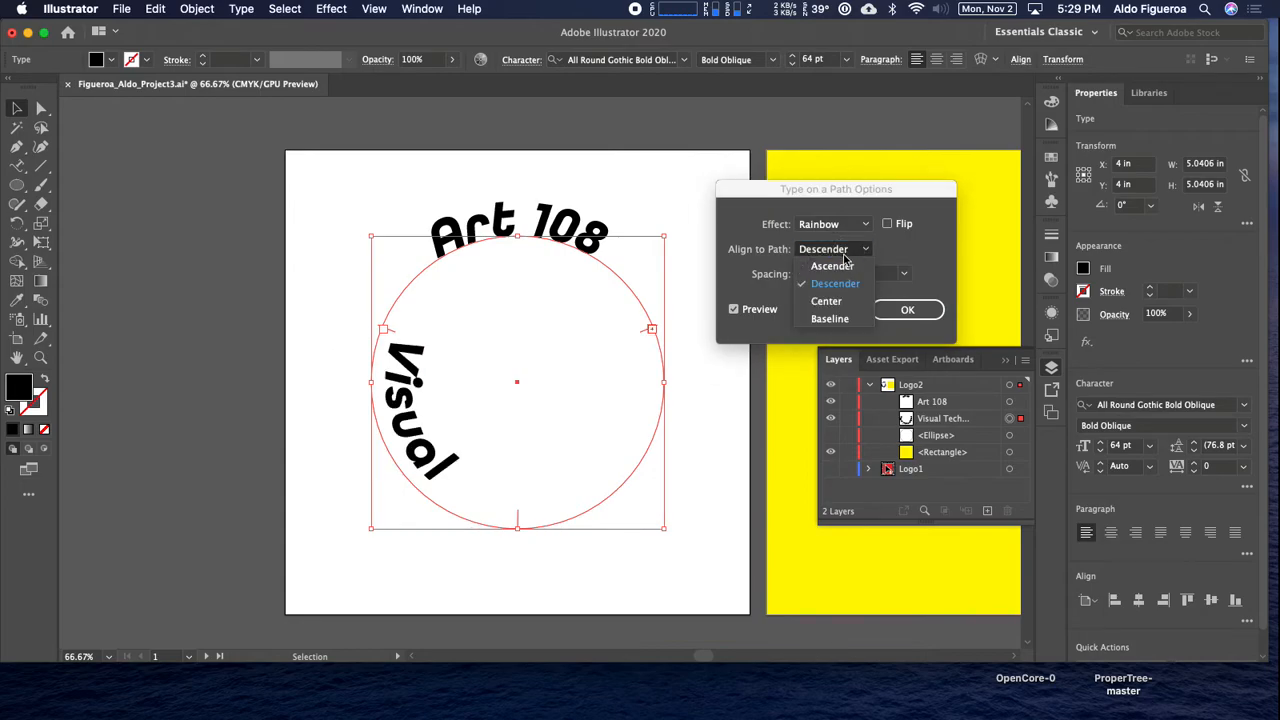
{"action": "left_click", "coordinate": [846, 301]}
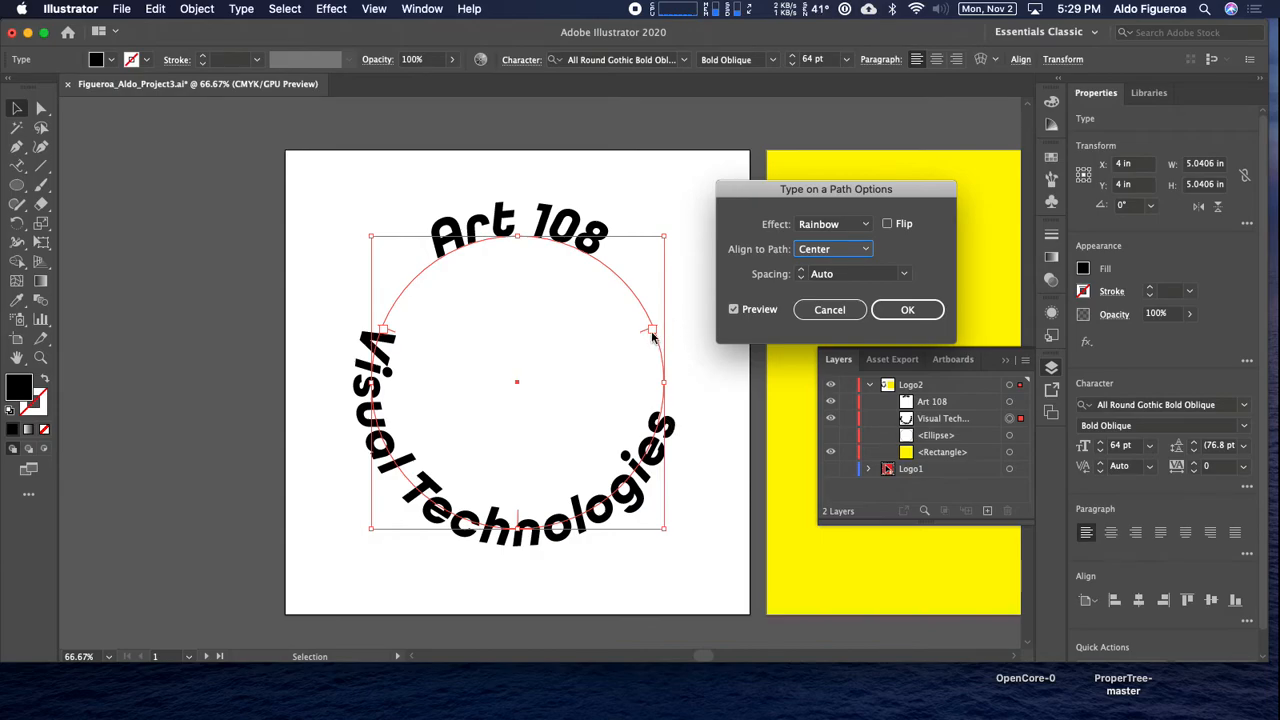
{"action": "left_click", "coordinate": [903, 310]}
Set the "Art 108" text's alignment to the path to Center, and widen its range so the full text sits centered at the circle's top.
{"action": "left_click", "coordinate": [1009, 402]}
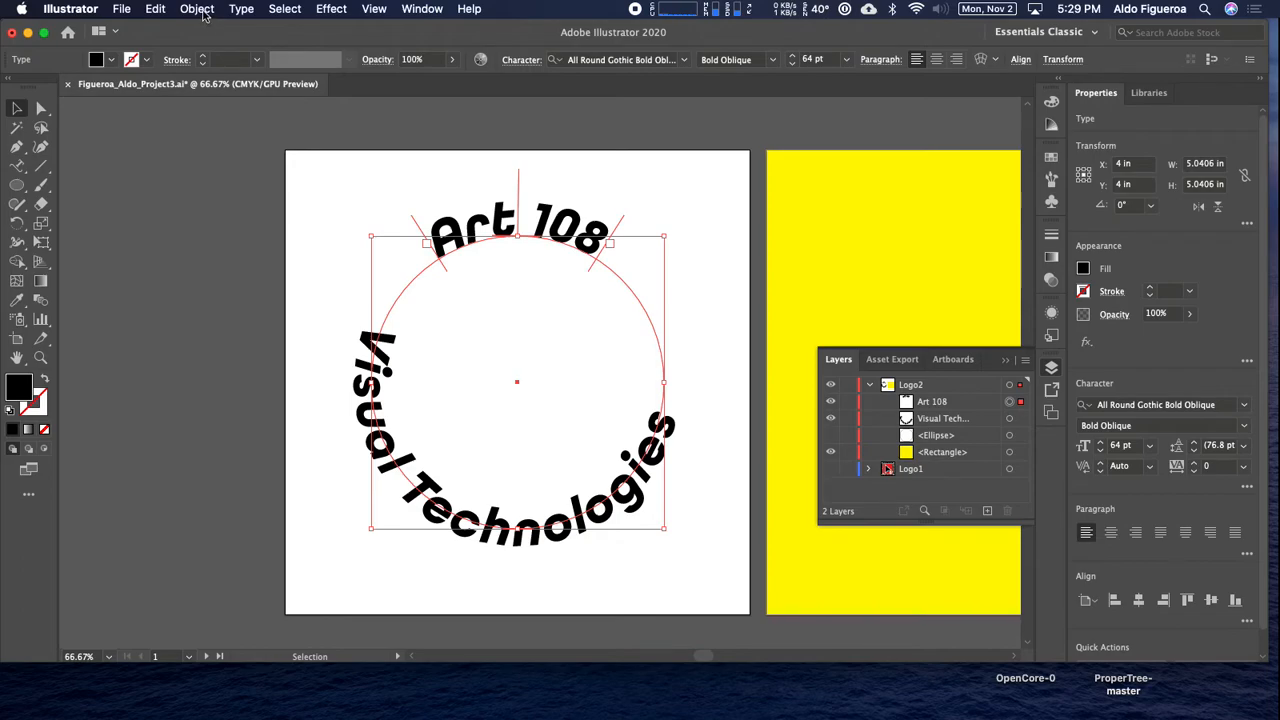
{"action": "left_click", "coordinate": [241, 9]}
{"action": "mouse_move", "coordinate": [306, 61]}
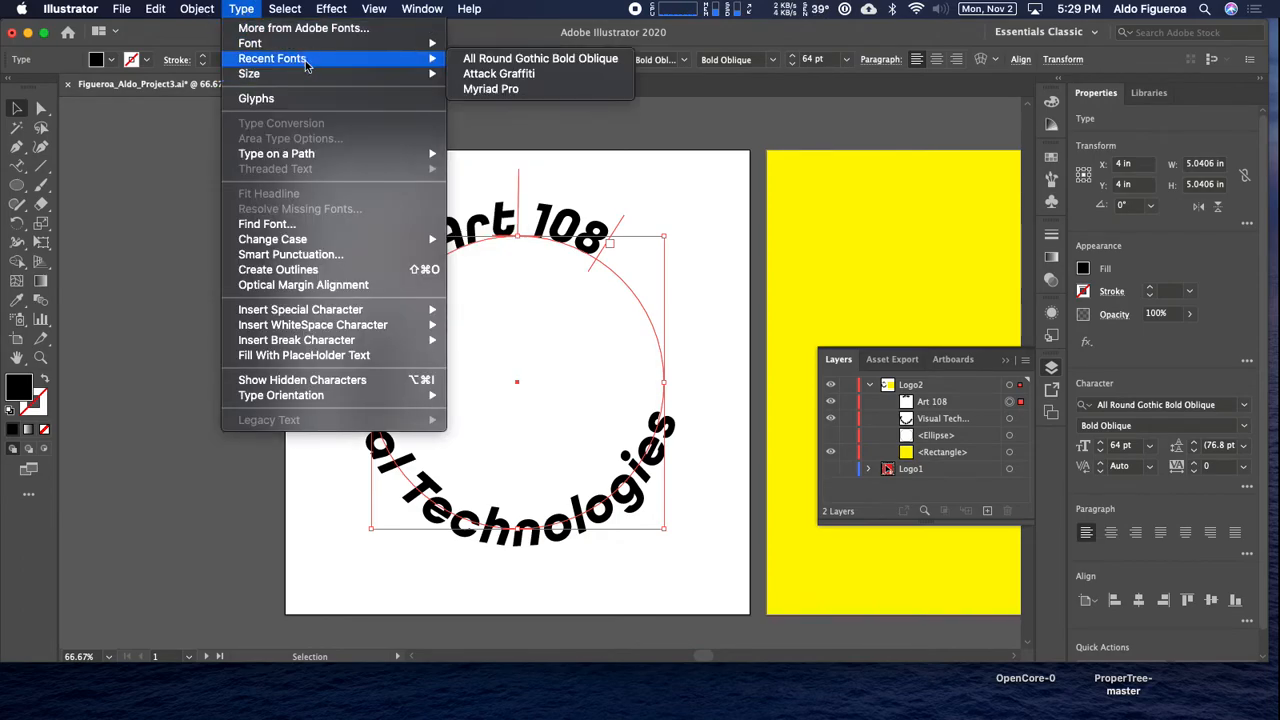
{"action": "mouse_move", "coordinate": [330, 155]}
{"action": "left_click", "coordinate": [547, 249]}
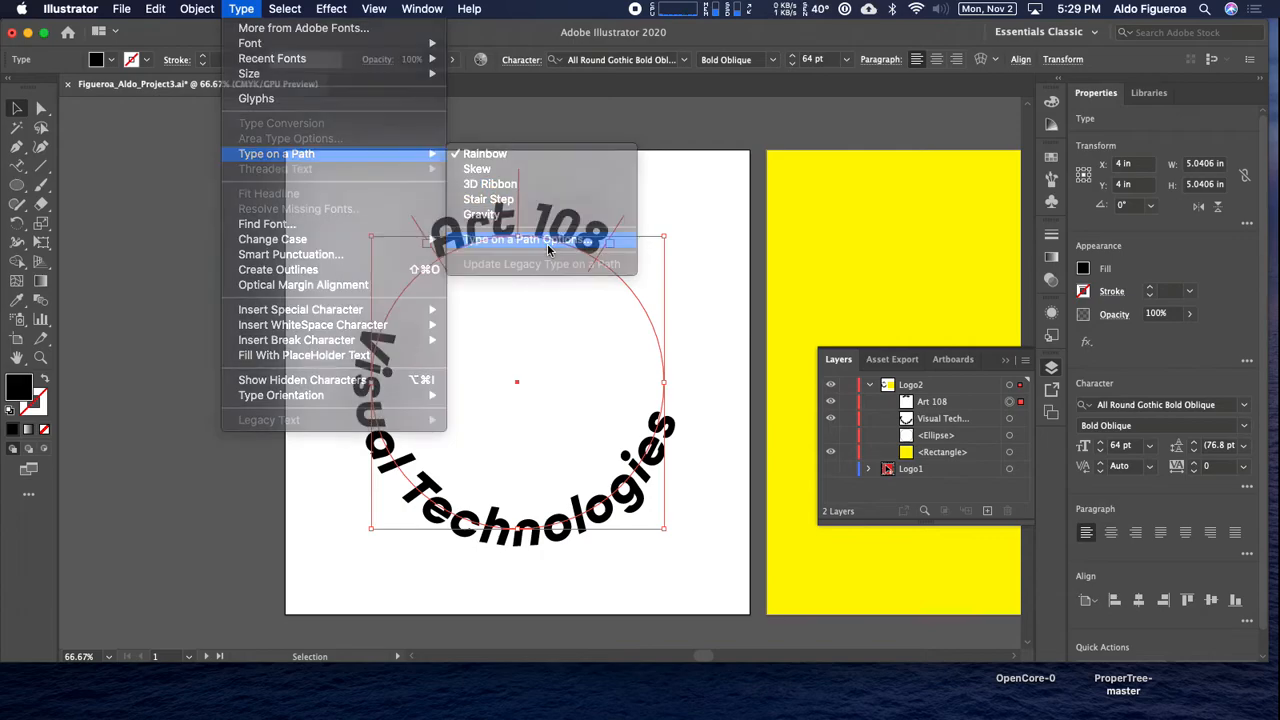
{"action": "left_click", "coordinate": [848, 251]}
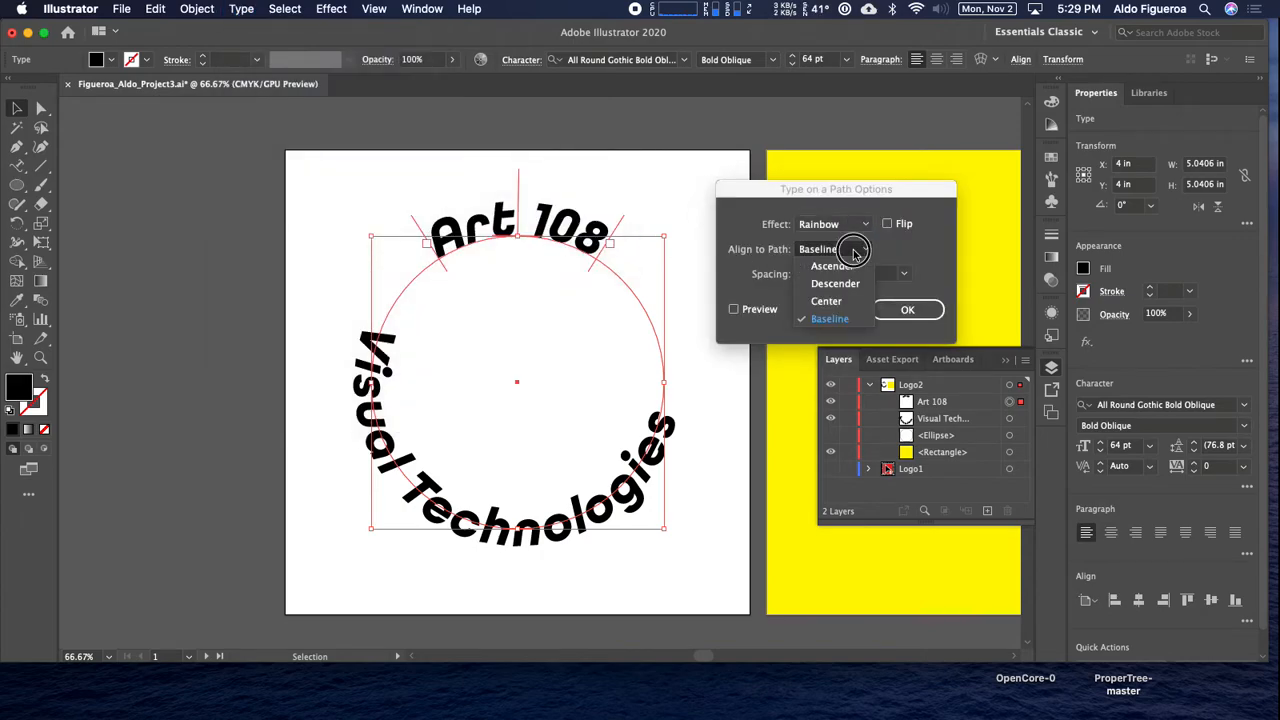
{"action": "left_click", "coordinate": [848, 302]}
{"action": "left_click", "coordinate": [764, 312]}
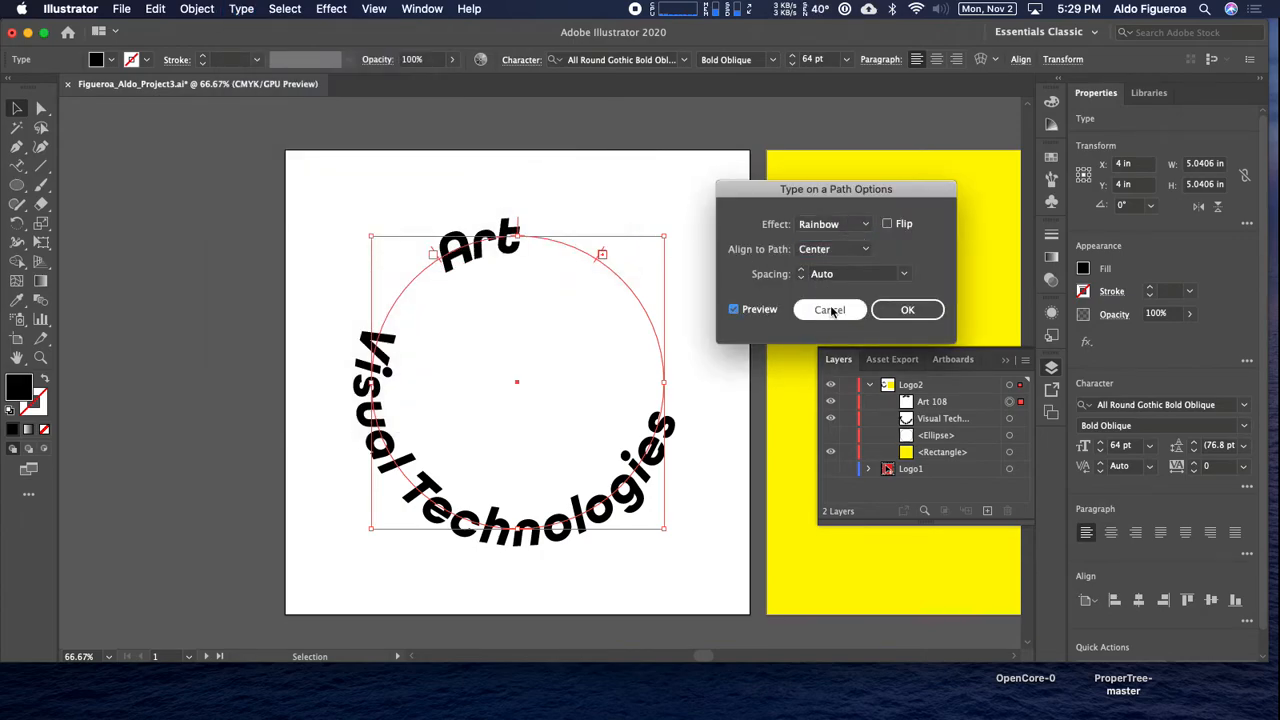
{"action": "left_click", "coordinate": [902, 311]}
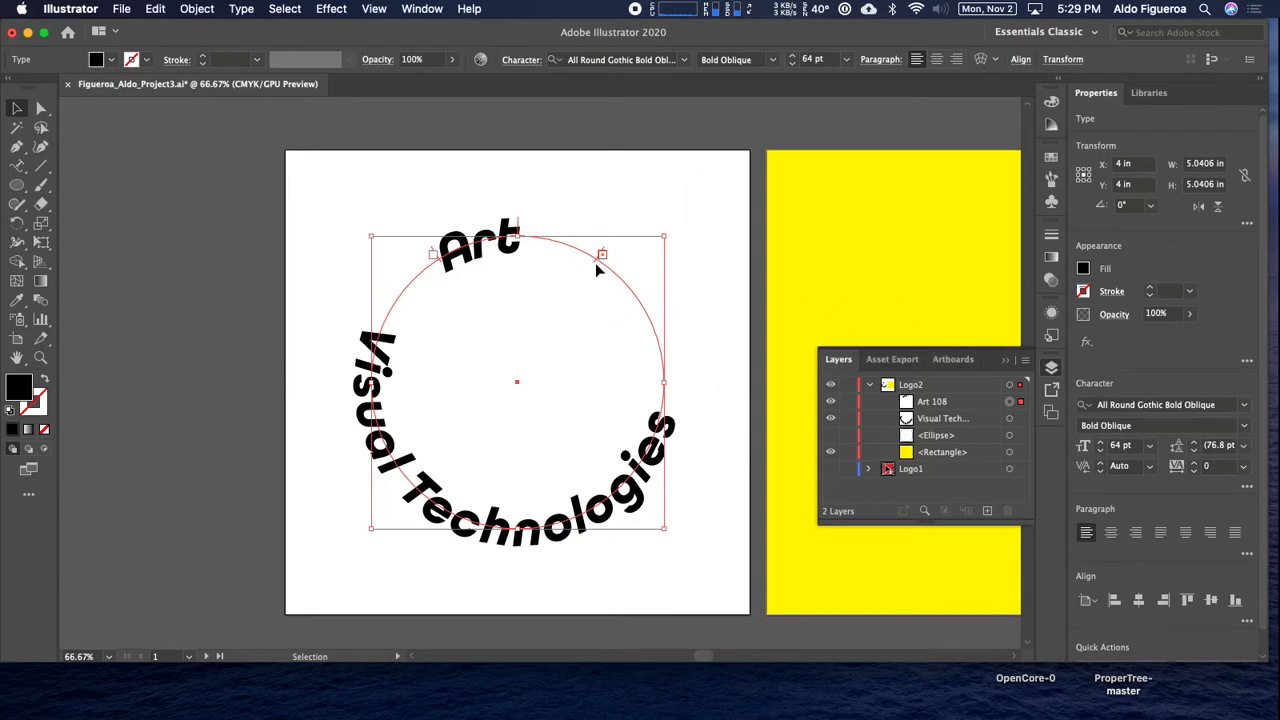
{"action": "left_click_drag", "start_coordinate": [596, 266], "coordinate": [606, 270]}
{"action": "left_click_drag", "start_coordinate": [521, 212], "coordinate": [520, 220]}
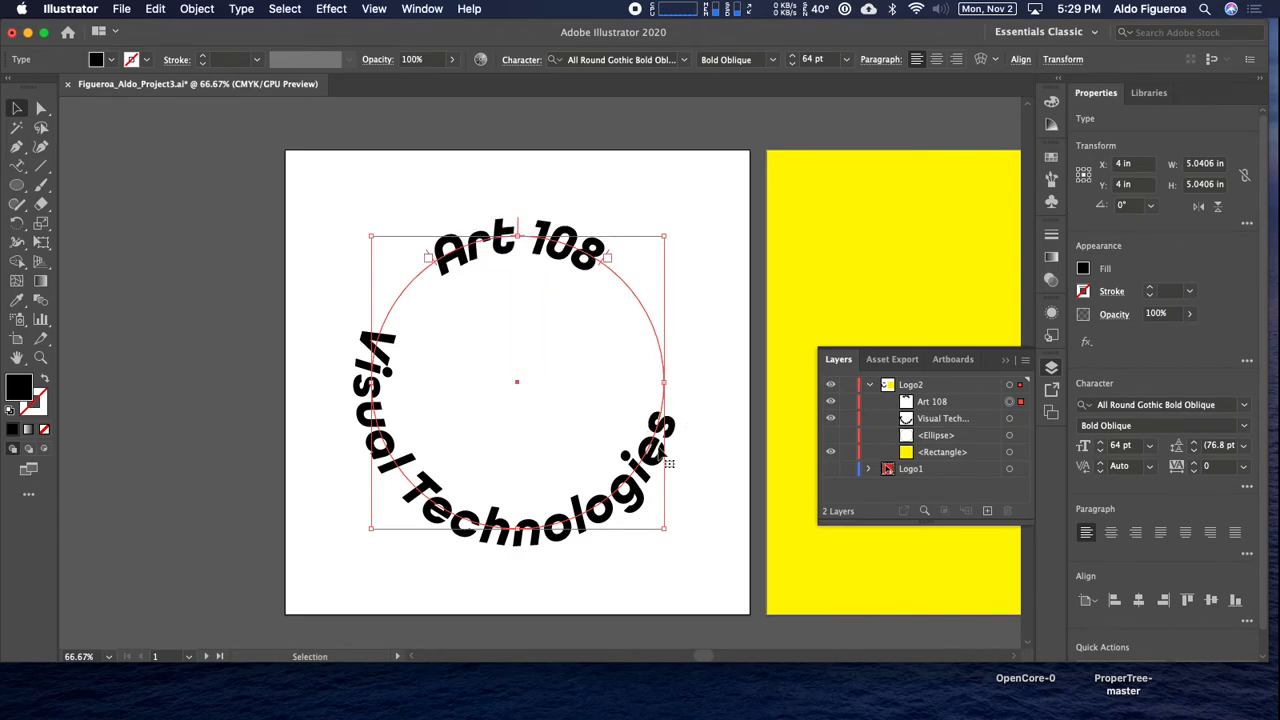
Widen the "Visual Technologies" text's range along its path and center the text at the circle's bottom.
{"action": "left_click", "coordinate": [1009, 418]}
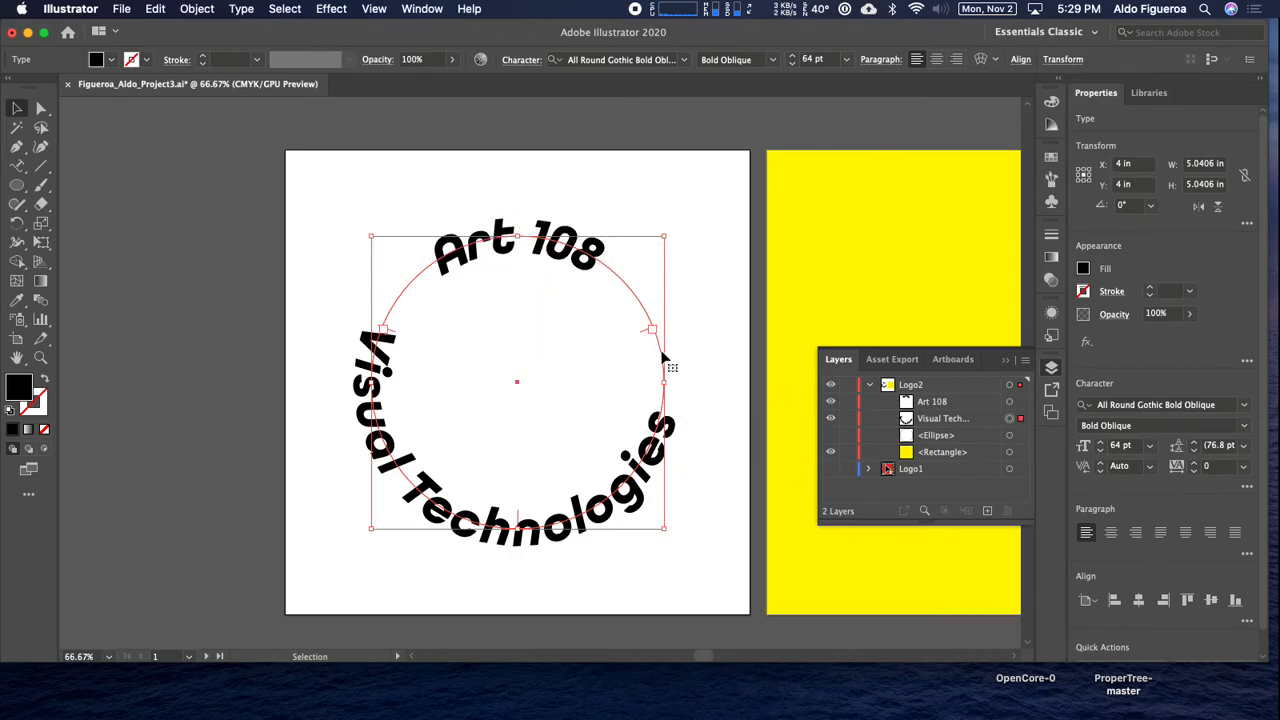
{"action": "left_click_drag", "start_coordinate": [649, 331], "coordinate": [660, 412]}
{"action": "left_click_drag", "start_coordinate": [481, 517], "coordinate": [520, 522]}
{"action": "left_click", "coordinate": [718, 314]}
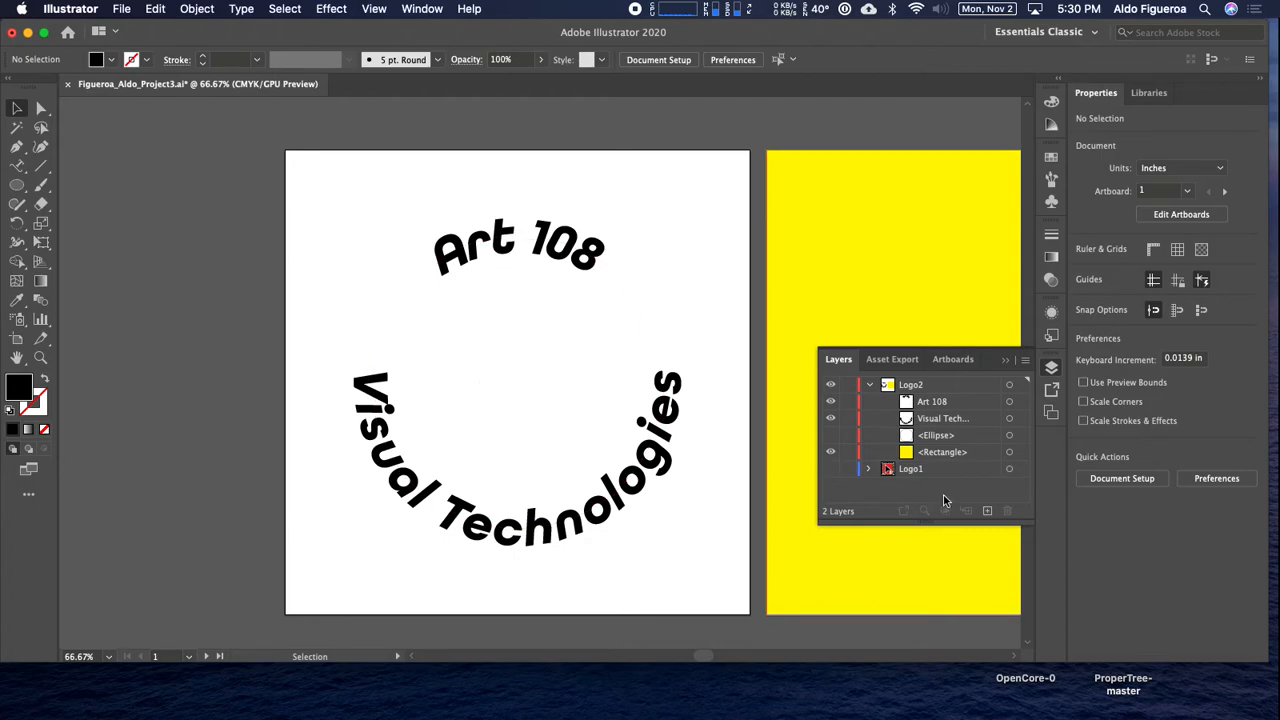
Show the hidden ellipse and scale it down proportionally from its center to about 4.19 in, inside the curved text.
{"action": "left_click", "coordinate": [831, 437]}
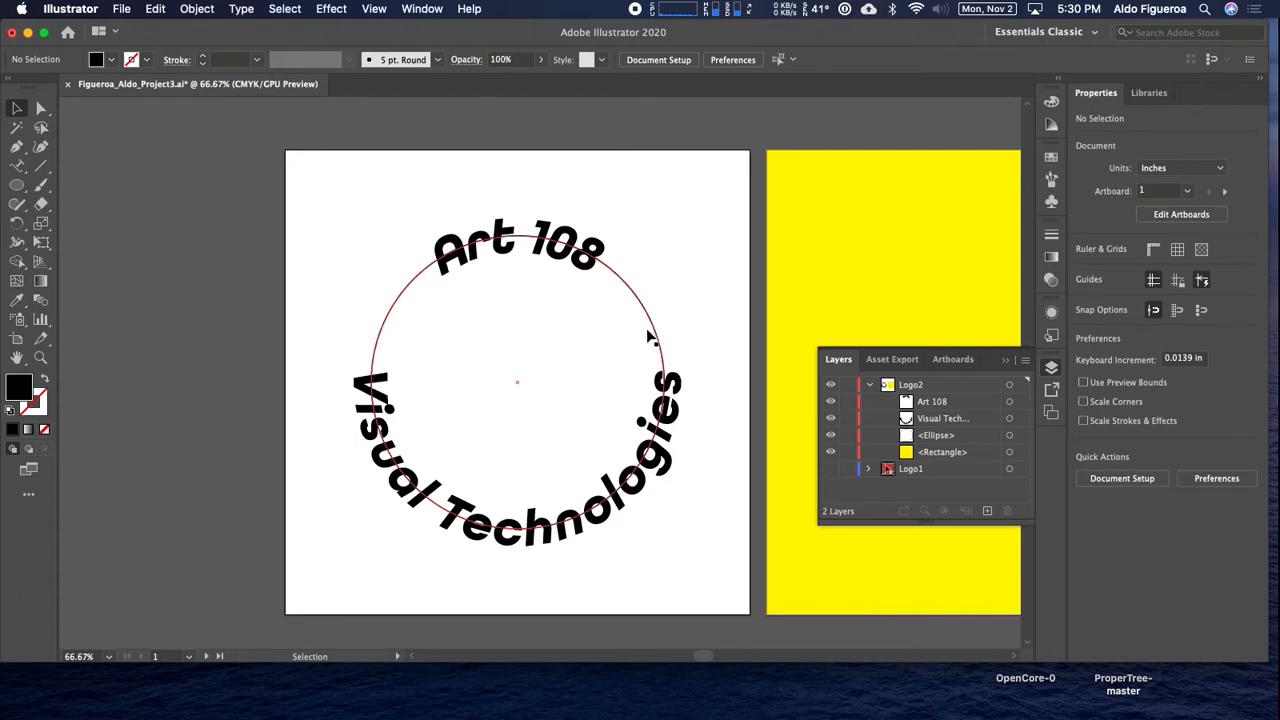
{"action": "left_click", "coordinate": [1009, 436]}
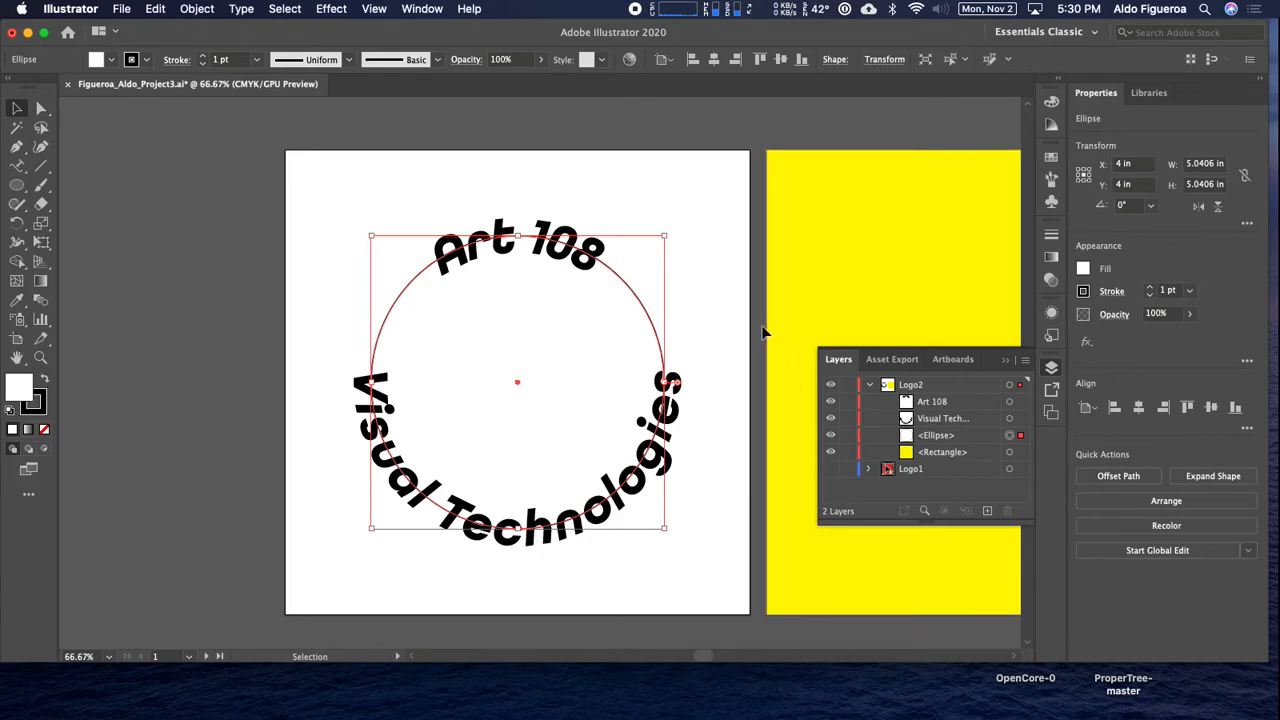
{"action": "key", "text": "super"}
{"action": "left_click_drag", "start_coordinate": [665, 237], "coordinate": [641, 261]}
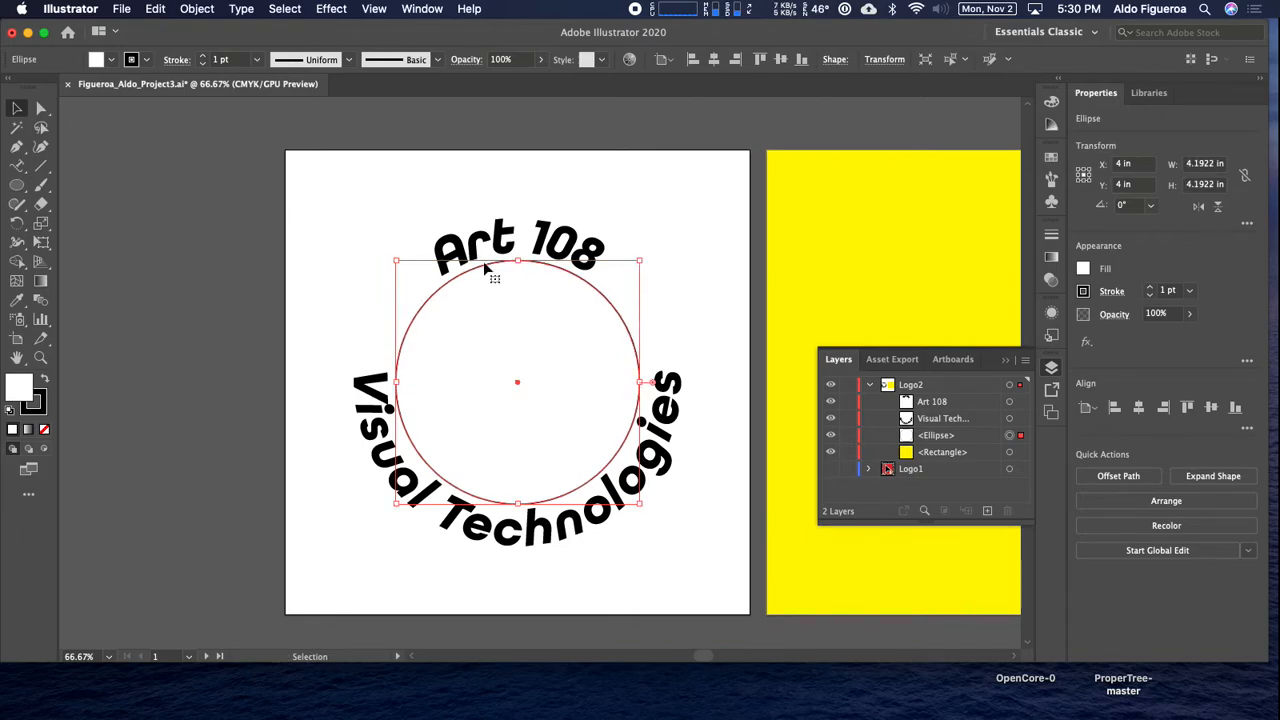
Set the inner circle's stroke weight to 6 pt.
{"action": "left_click", "coordinate": [203, 56]}
{"action": "left_click", "coordinate": [203, 56]}
{"action": "left_click", "coordinate": [203, 56]}
{"action": "left_click", "coordinate": [203, 56]}
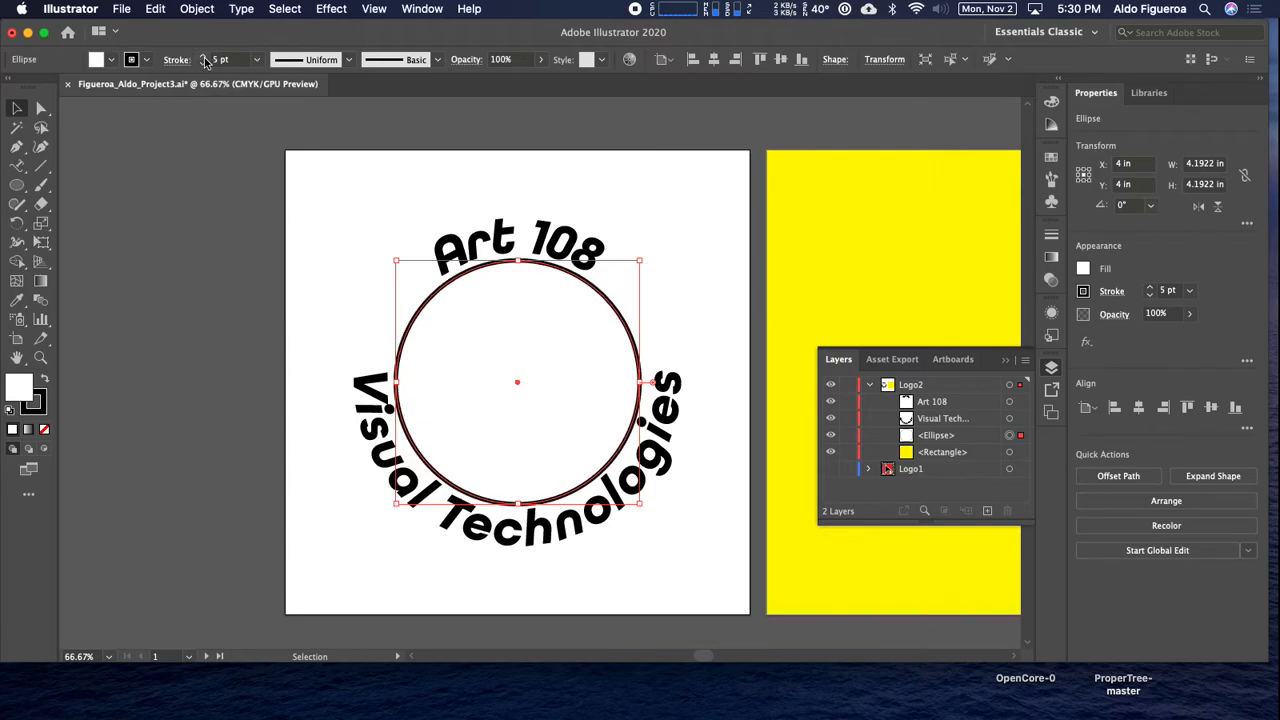
{"action": "left_click", "coordinate": [203, 56]}
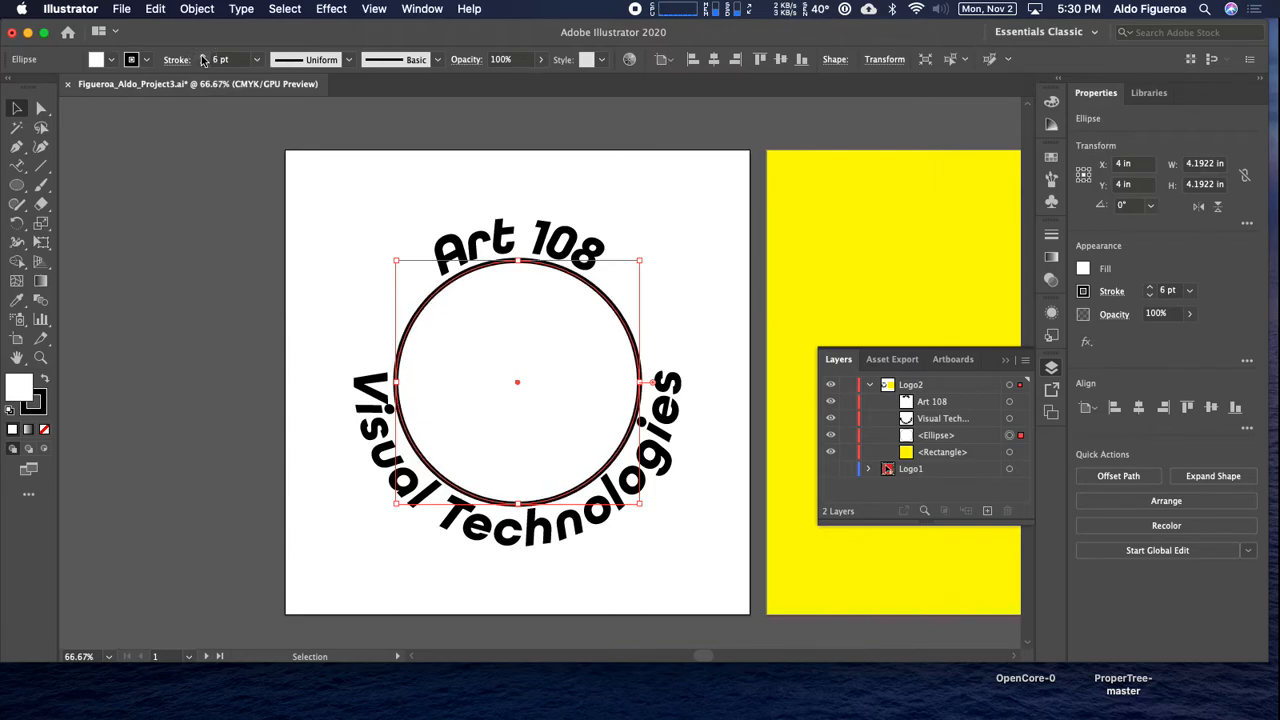
Try aligning the inner circle's stroke to the outside, and apply the inside alignment.
{"action": "key", "text": "super+1"}
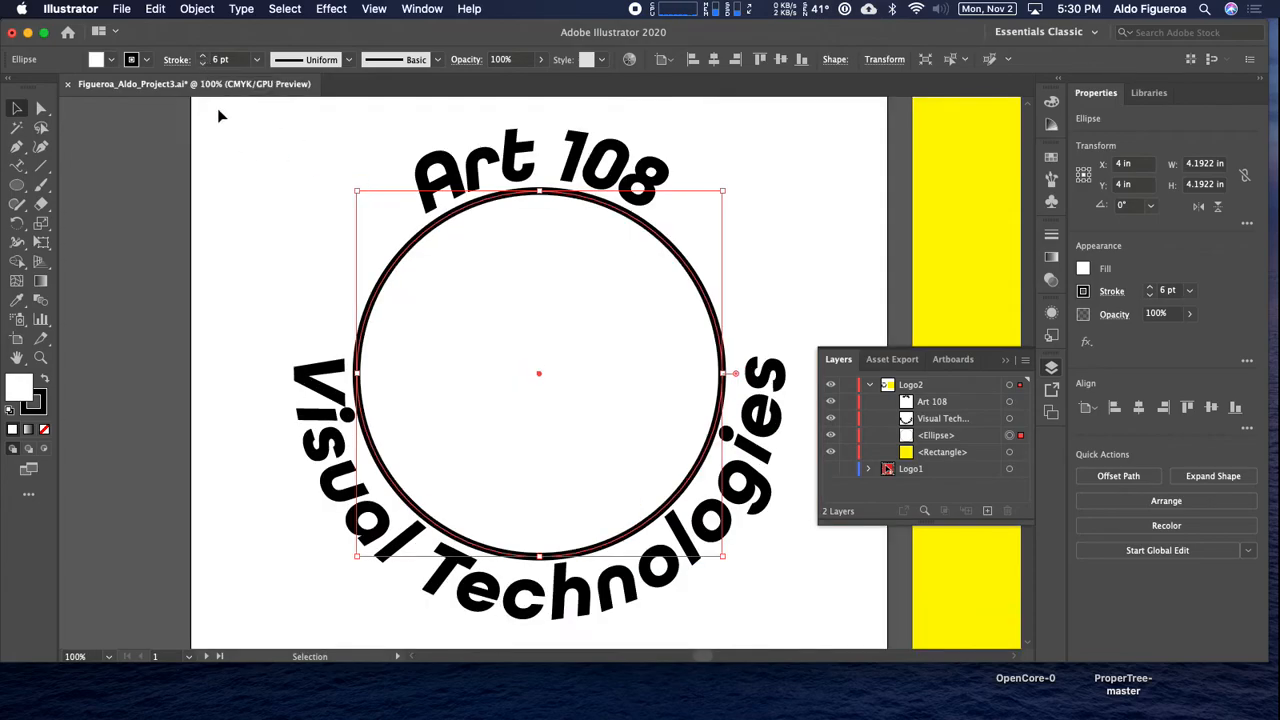
{"action": "left_click", "coordinate": [175, 60]}
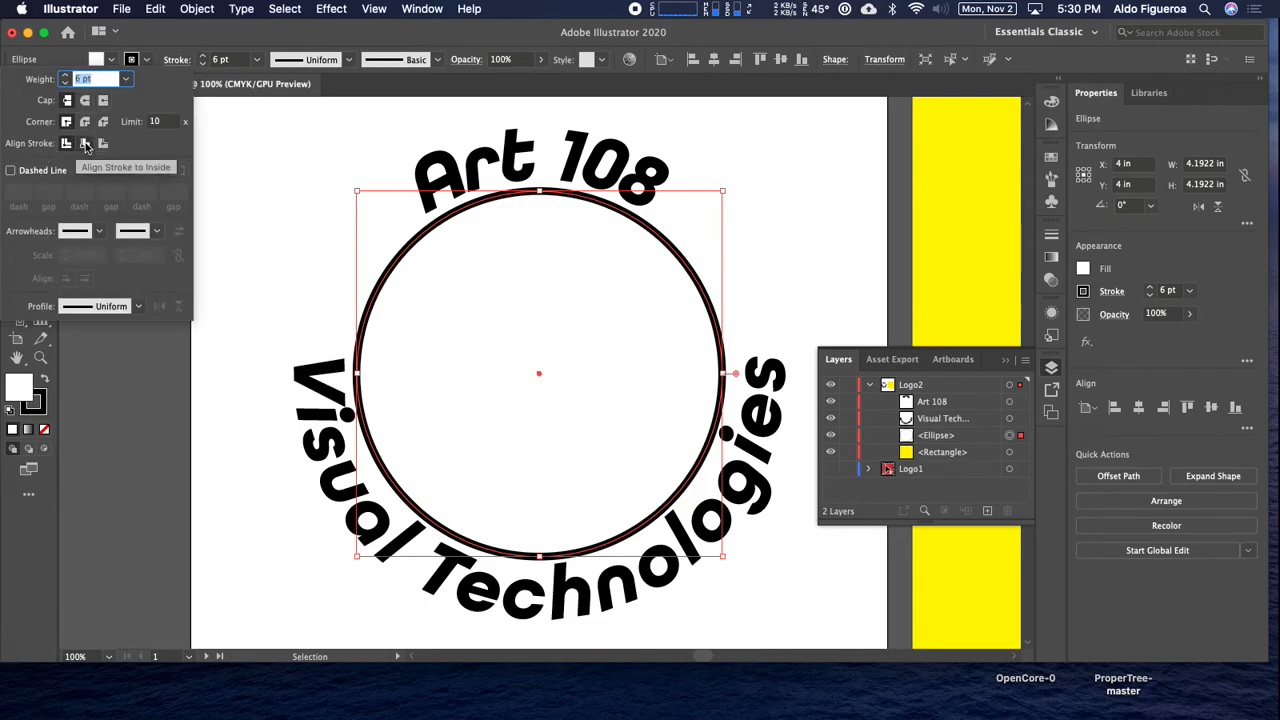
{"action": "left_click", "coordinate": [85, 143]}
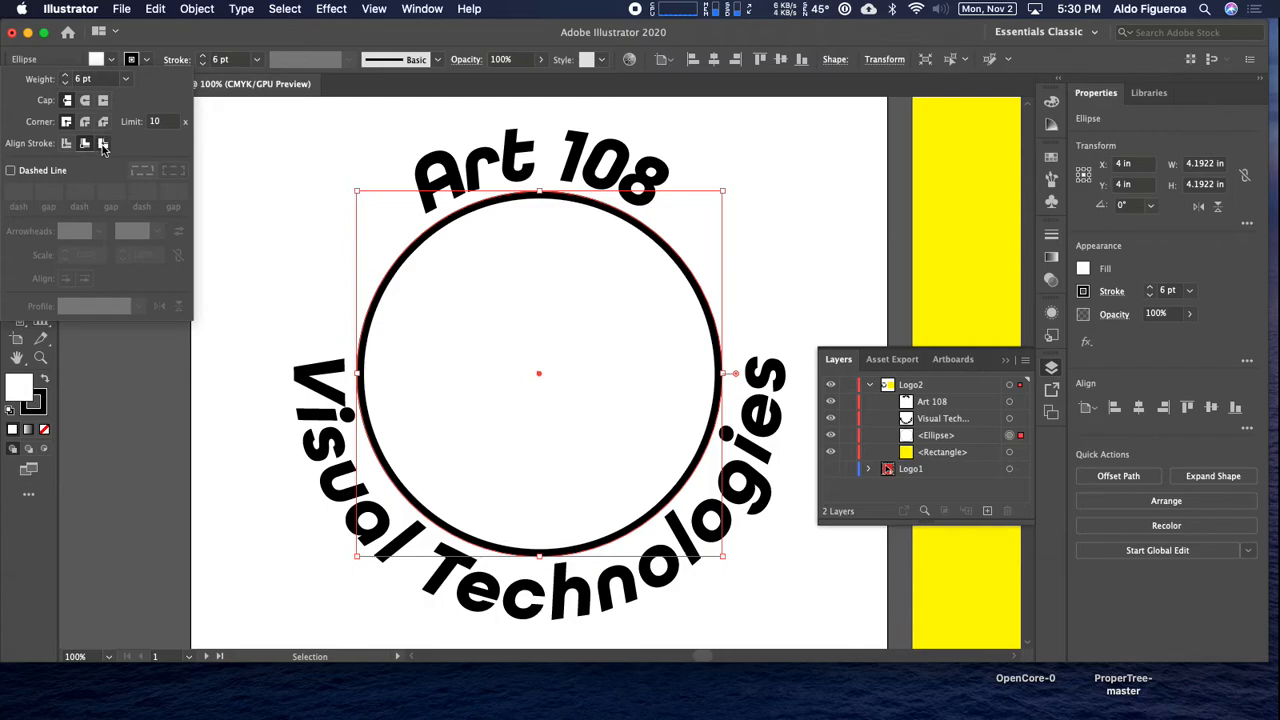
{"action": "left_click", "coordinate": [103, 143]}
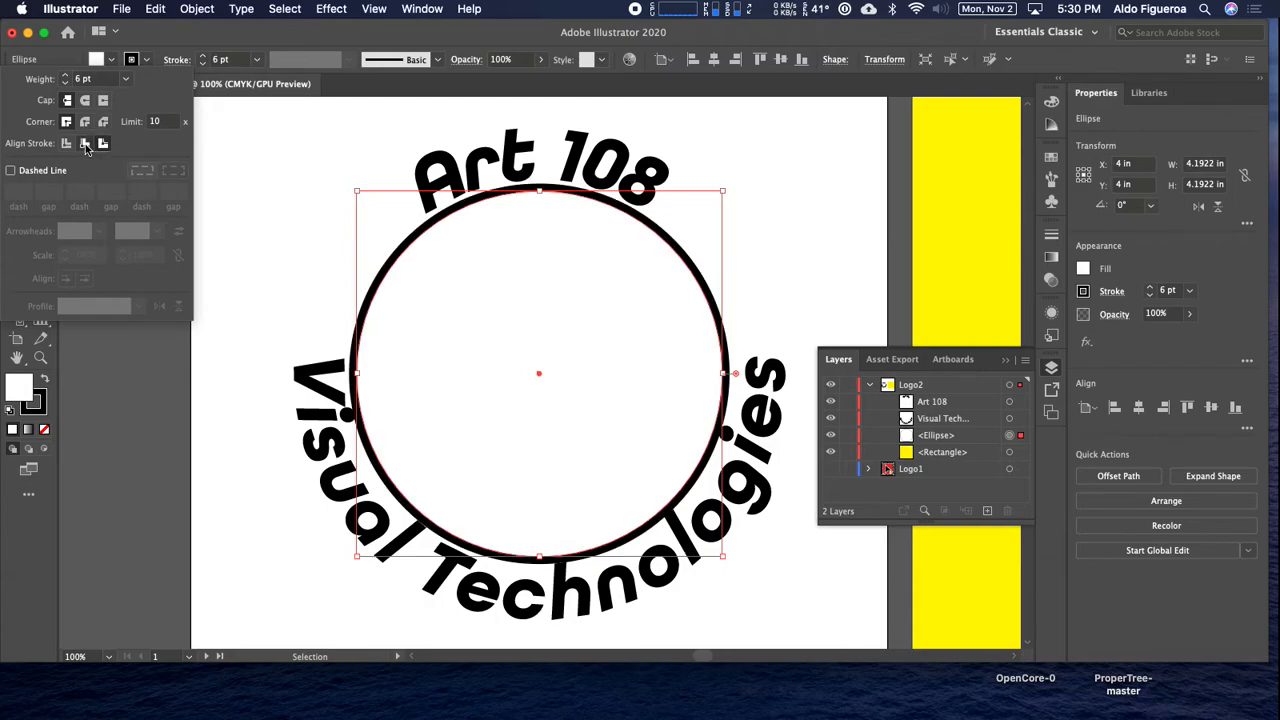
{"action": "left_click", "coordinate": [85, 144]}
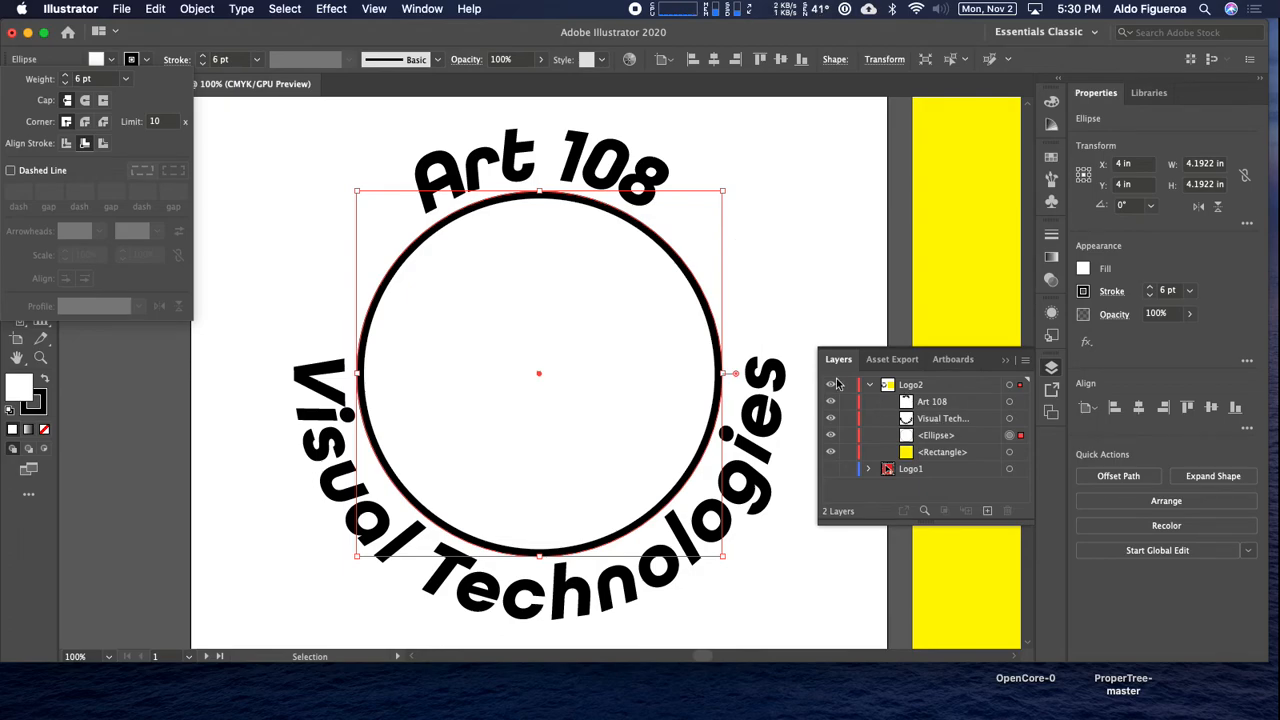
Copy the inner circle, paste it in back, and scale the copy from its center to about 6.26 in, around the text.
{"action": "left_click", "coordinate": [155, 12]}
{"action": "left_click", "coordinate": [157, 12]}
{"action": "left_click", "coordinate": [160, 12]}
{"action": "left_click", "coordinate": [169, 84]}
{"action": "left_click", "coordinate": [155, 8]}
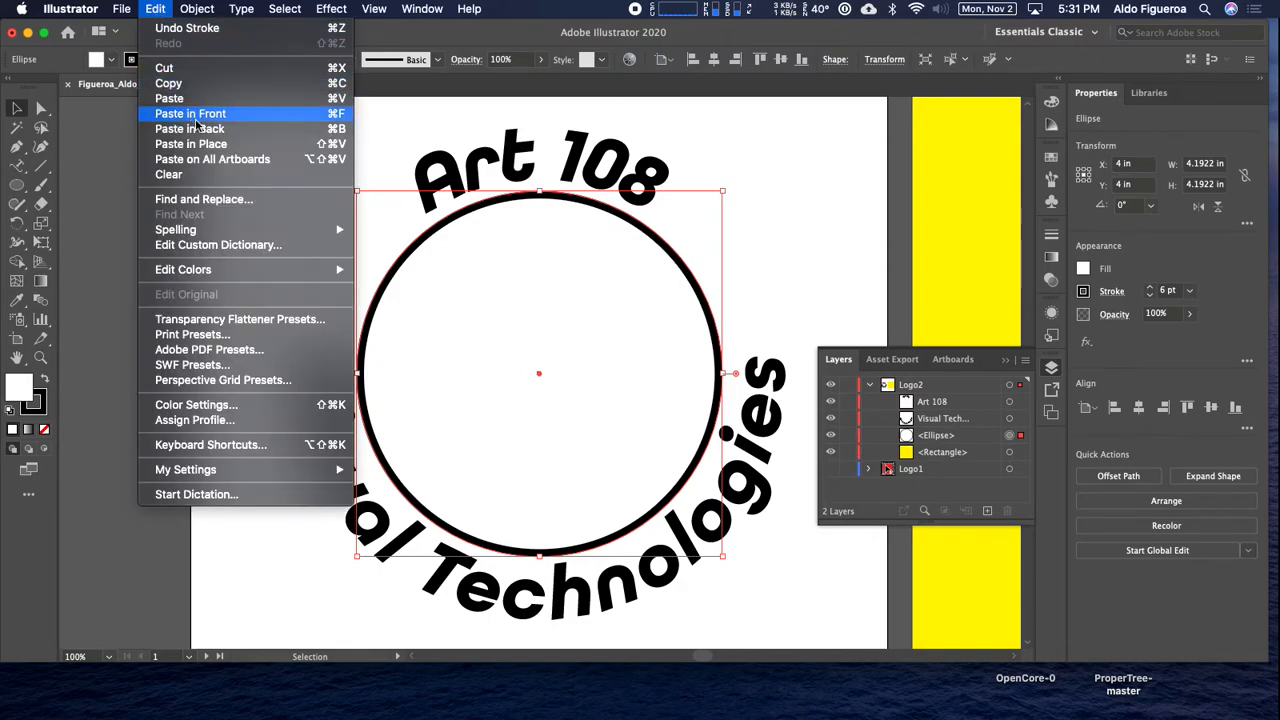
{"action": "left_click", "coordinate": [200, 129]}
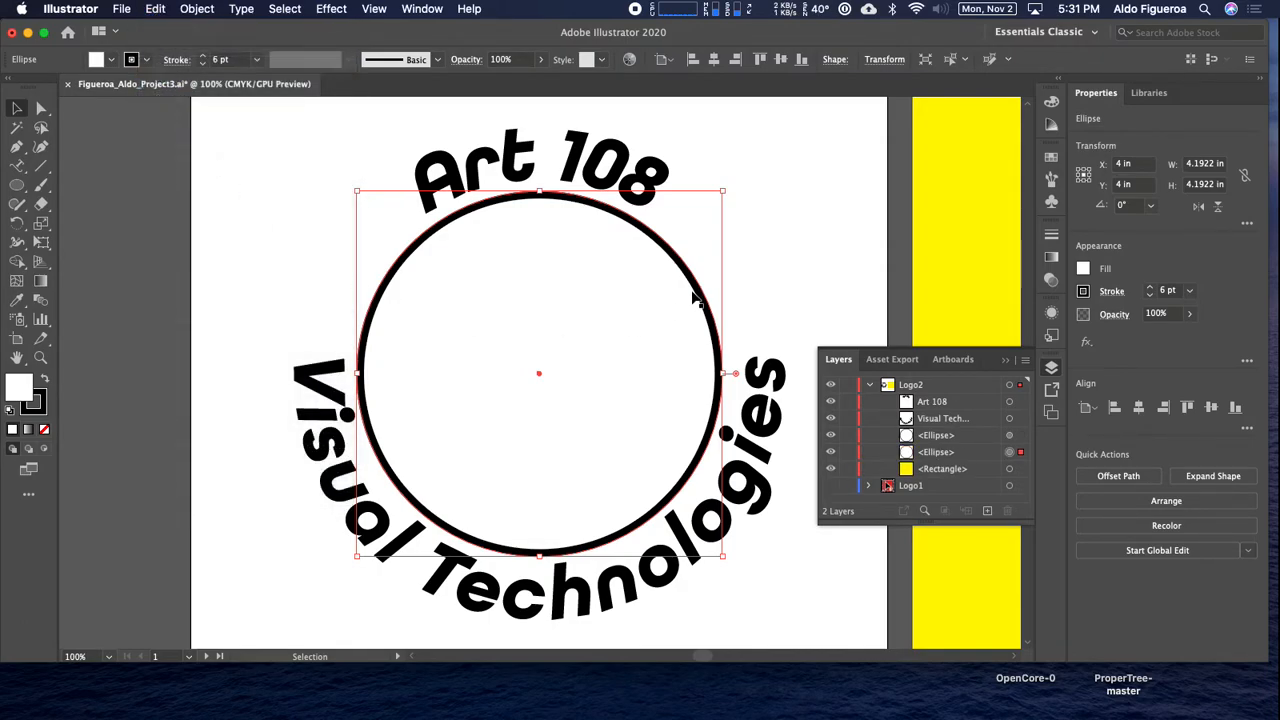
{"action": "key", "text": "super+minus"}
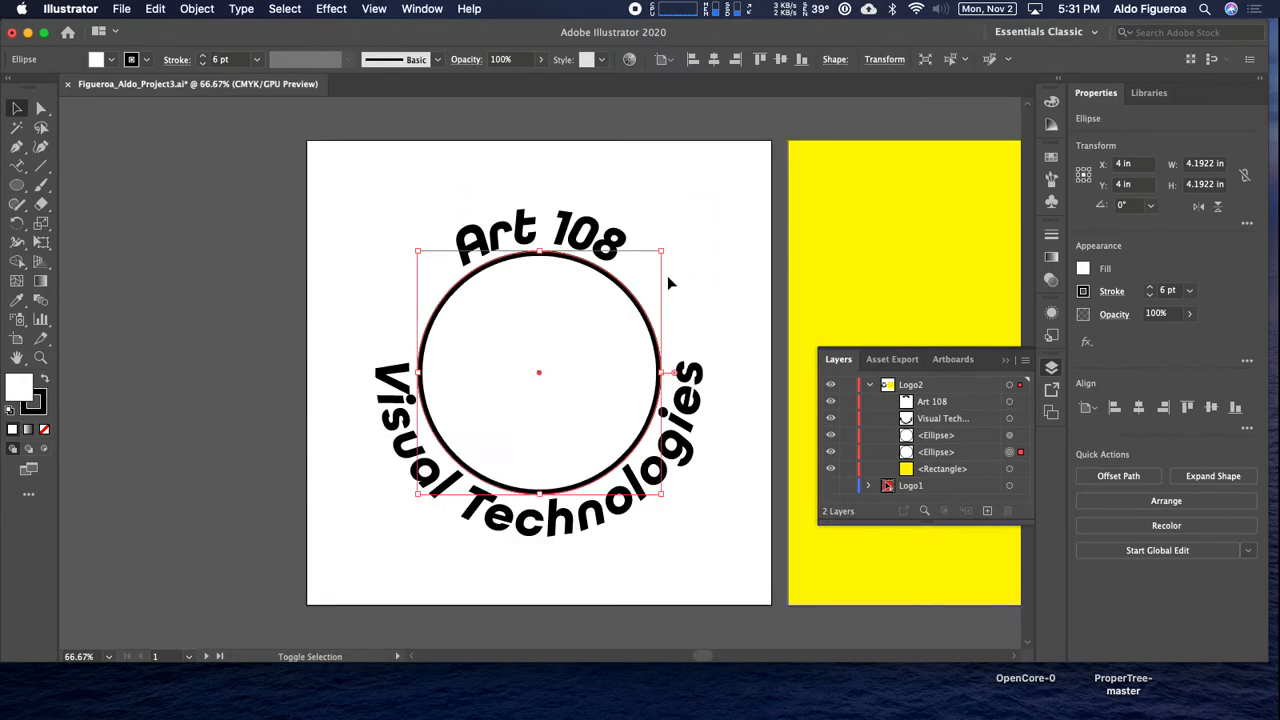
{"action": "left_click_drag", "start_coordinate": [661, 251], "coordinate": [720, 190]}
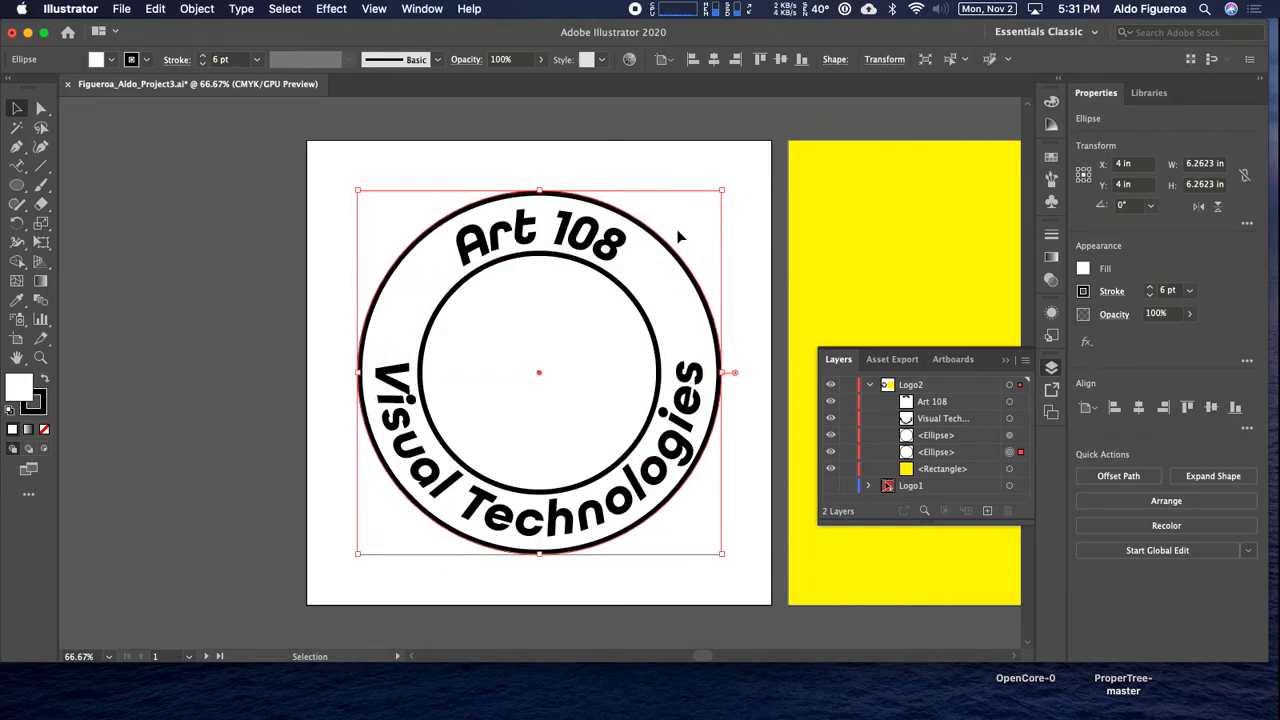
{"action": "left_click", "coordinate": [292, 383]}
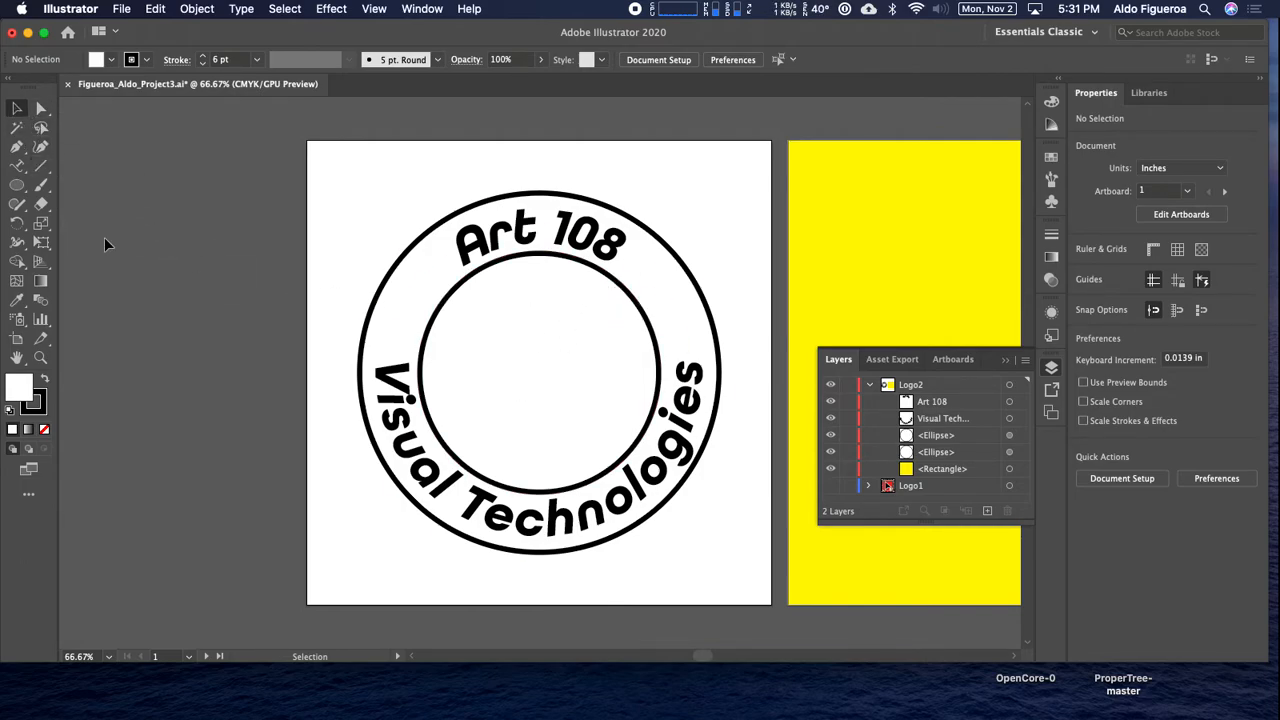
Draw a square about 1.87 in wide from the circles' center and rotate it to 315° as a diamond.
{"action": "left_click_drag", "start_coordinate": [16, 187], "coordinate": [100, 190]}
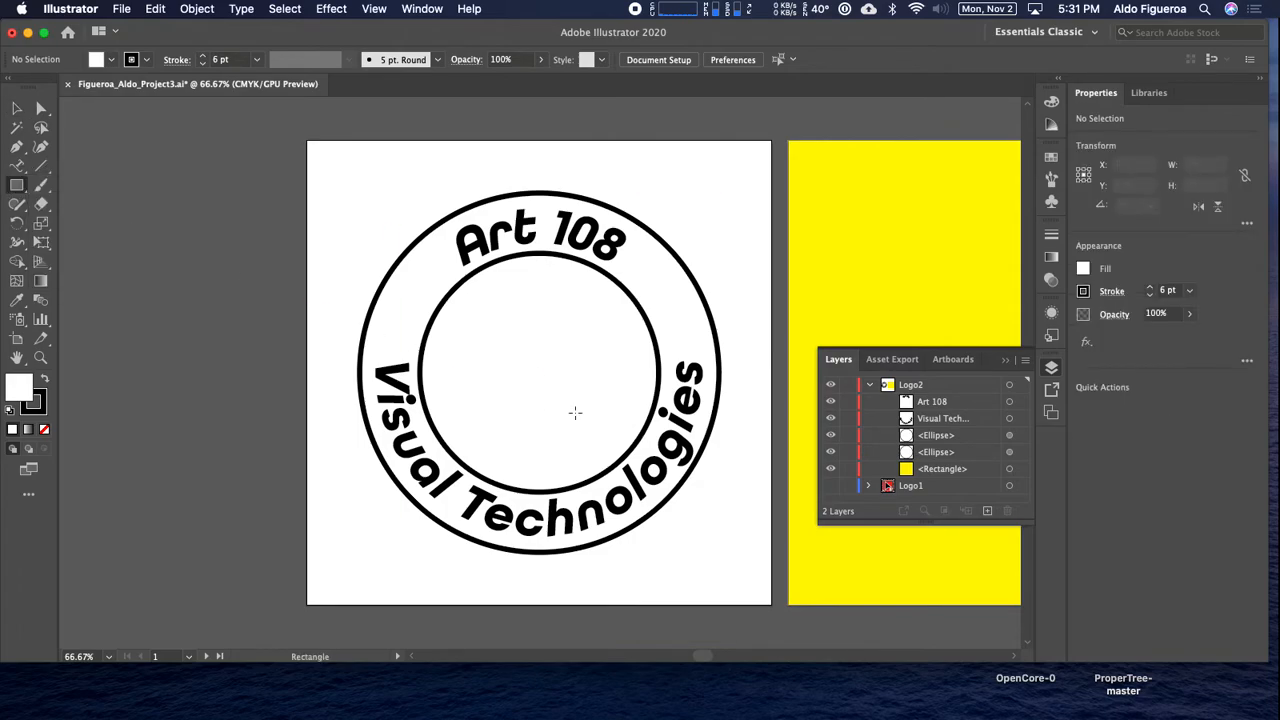
{"action": "left_click_drag", "start_coordinate": [538, 373], "coordinate": [596, 429]}
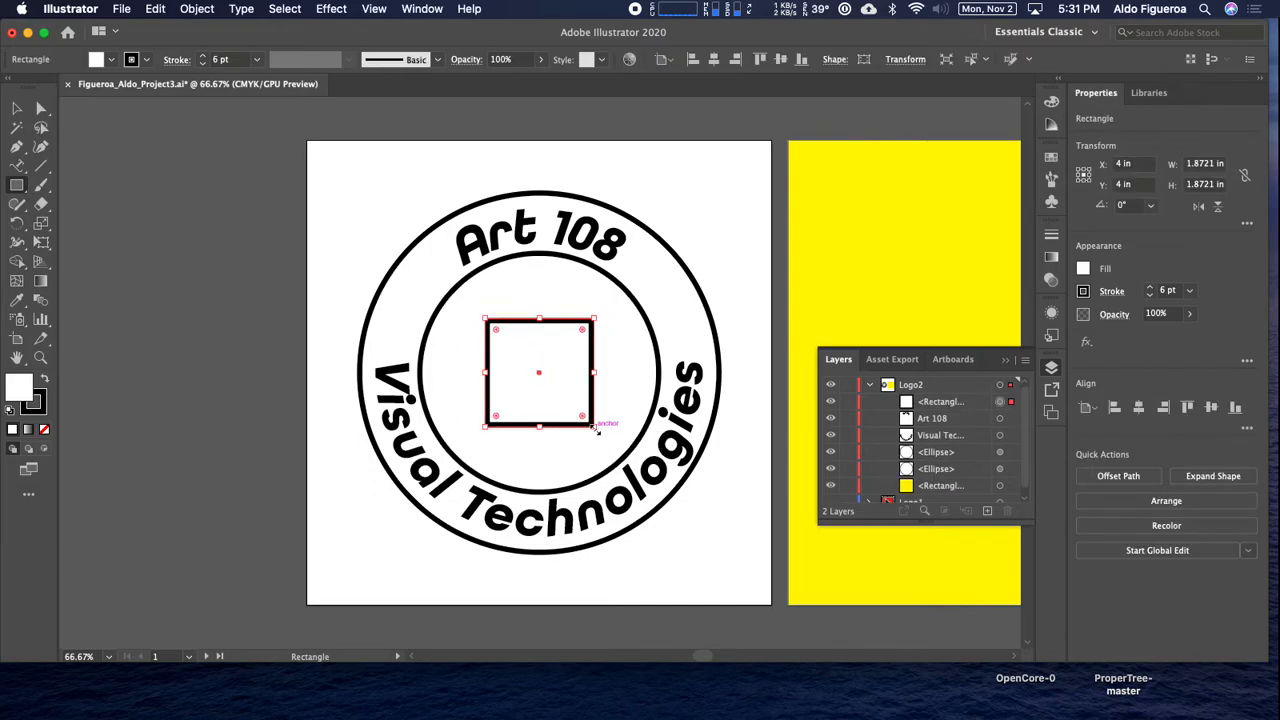
{"action": "left_click_drag", "start_coordinate": [599, 312], "coordinate": [592, 377]}
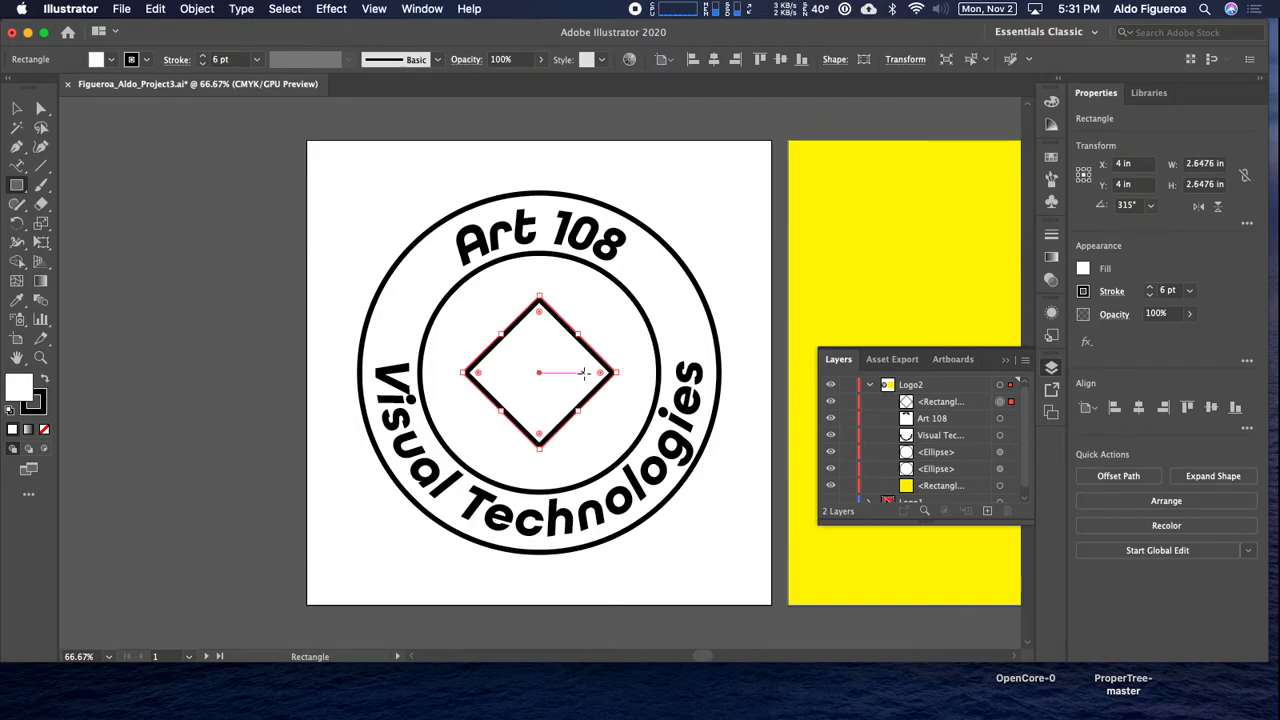
Move the diamond's left and right anchor points straight down below its bottom point to form an arrowhead about 3.03 in high.
{"action": "key", "text": "a"}
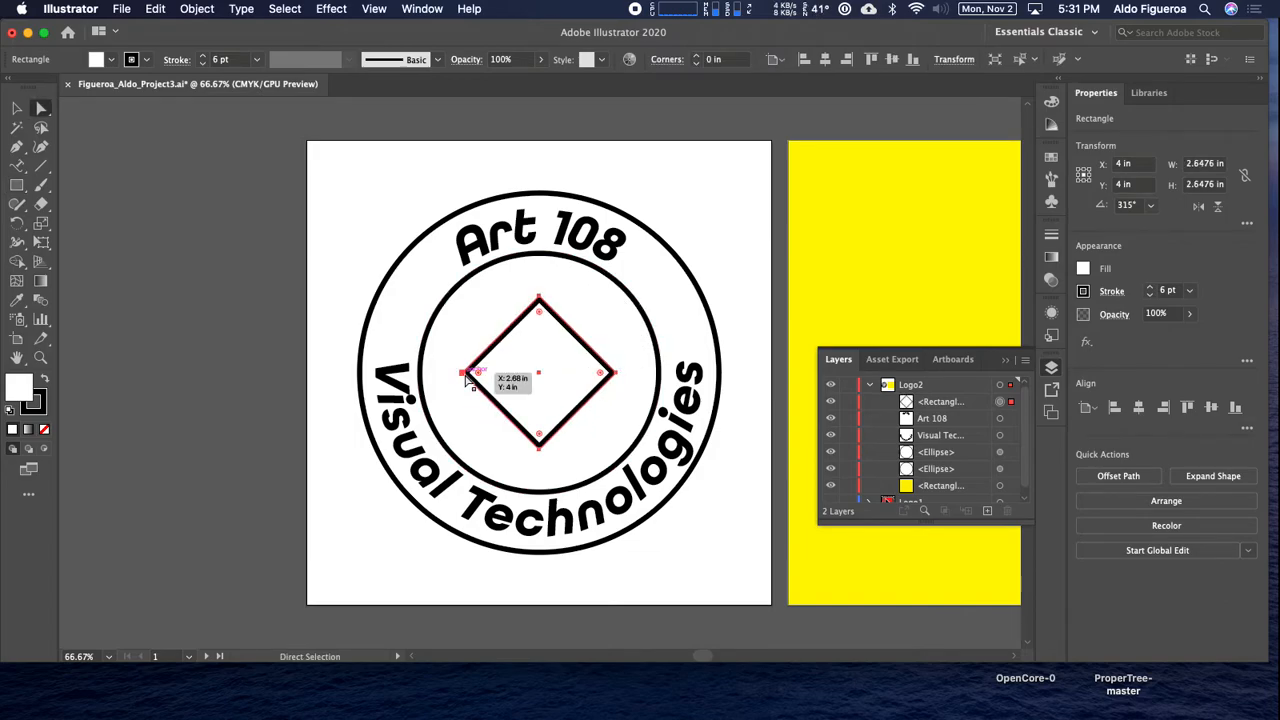
{"action": "left_click", "coordinate": [465, 374]}
{"action": "left_click", "coordinate": [617, 375], "text": "shift"}
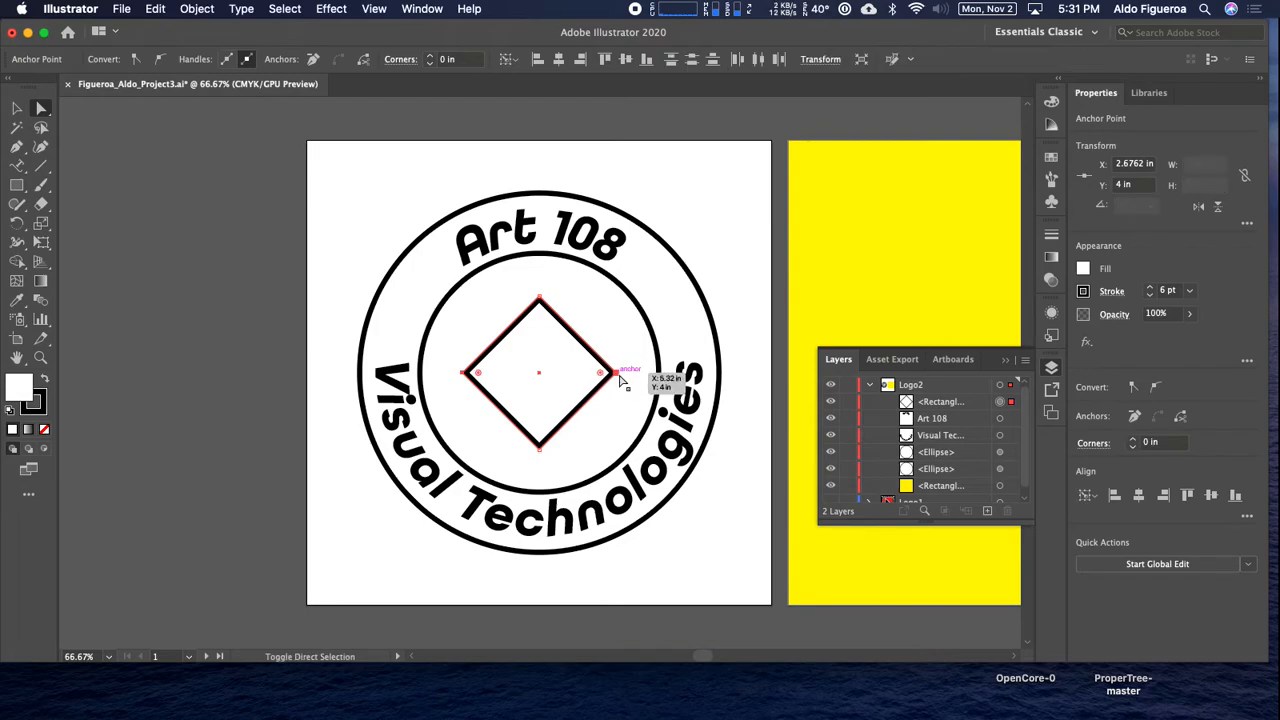
{"action": "key", "text": "Down"}
{"action": "key", "text": "Down"}
{"action": "key", "text": "Down"}
{"action": "key", "text": "Down"}
{"action": "key", "text": "Down"}
{"action": "key", "text": "Down"}
{"action": "key", "text": "Down"}
{"action": "key", "text": "Down"}
{"action": "key", "text": "Down"}
{"action": "key", "text": "Down"}
{"action": "key", "text": "Down"}
{"action": "key", "text": "Down"}
{"action": "key", "text": "Down"}
{"action": "key", "text": "Down"}
{"action": "key", "text": "Down"}
{"action": "key", "text": "Down"}
{"action": "key", "text": "Down"}
{"action": "key", "text": "Down"}
{"action": "key", "text": "Down"}
{"action": "key", "text": "Down"}
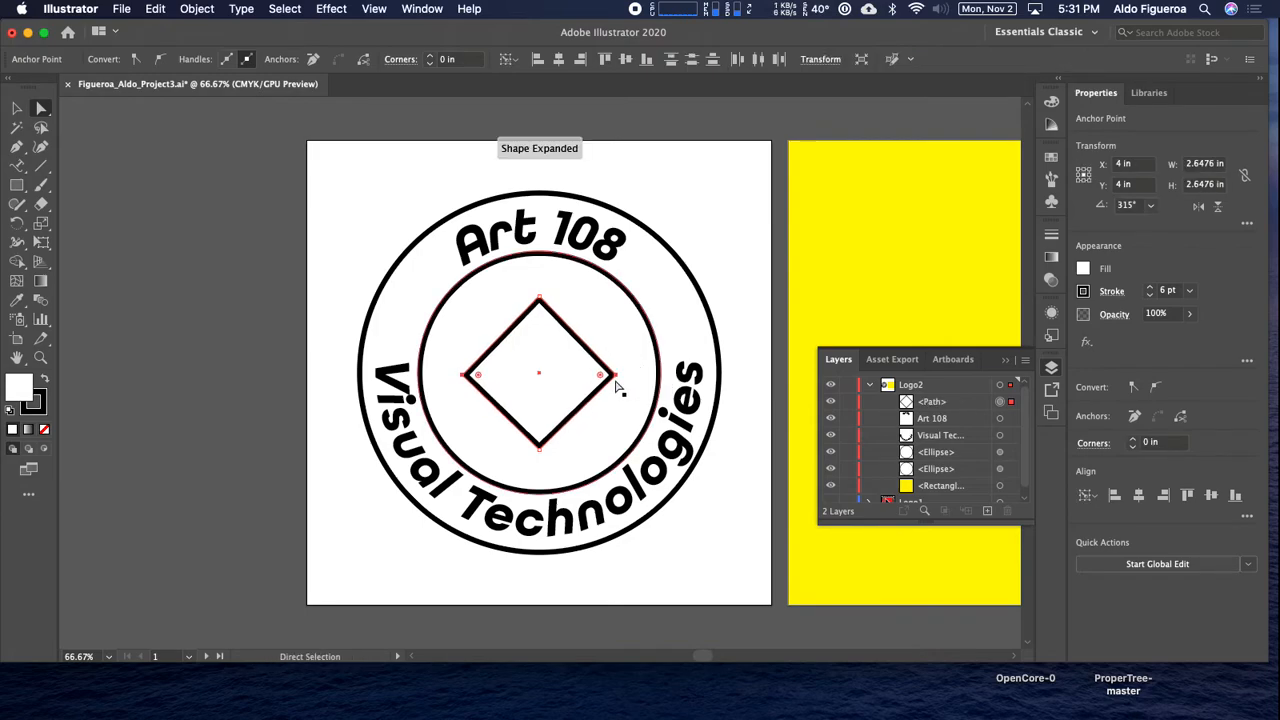
{"action": "key", "text": "Down"}
{"action": "key", "text": "Down"}
{"action": "key", "text": "Down"}
{"action": "key", "text": "Down"}
{"action": "key", "text": "Down"}
{"action": "key", "text": "Down"}
{"action": "key", "text": "Down"}
{"action": "key", "text": "Down"}
{"action": "key", "text": "Down"}
{"action": "key", "text": "Down"}
{"action": "key", "text": "Down"}
{"action": "key", "text": "Down"}
{"action": "key", "text": "Down"}
{"action": "key", "text": "Down"}
{"action": "key", "text": "Down"}
{"action": "key", "text": "Down"}
{"action": "key", "text": "Down"}
{"action": "key", "text": "Down"}
{"action": "key", "text": "Down"}
{"action": "key", "text": "Down"}
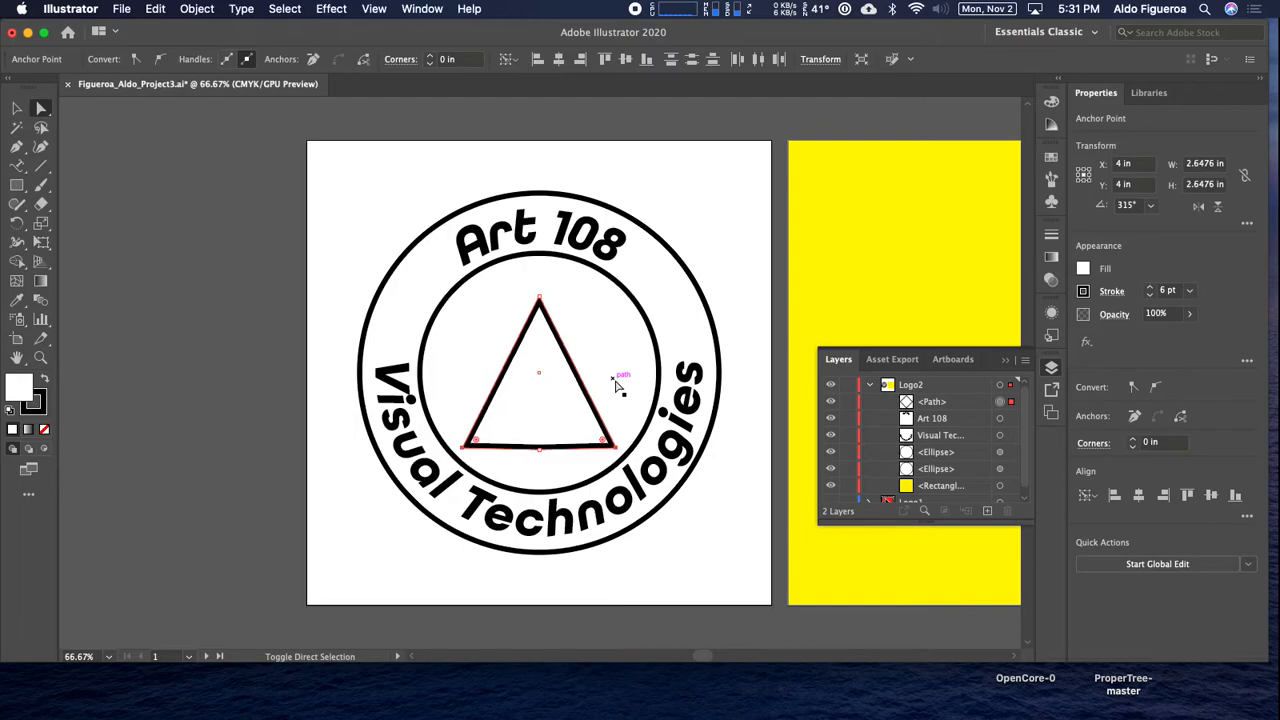
{"action": "key", "text": "shift+Down"}
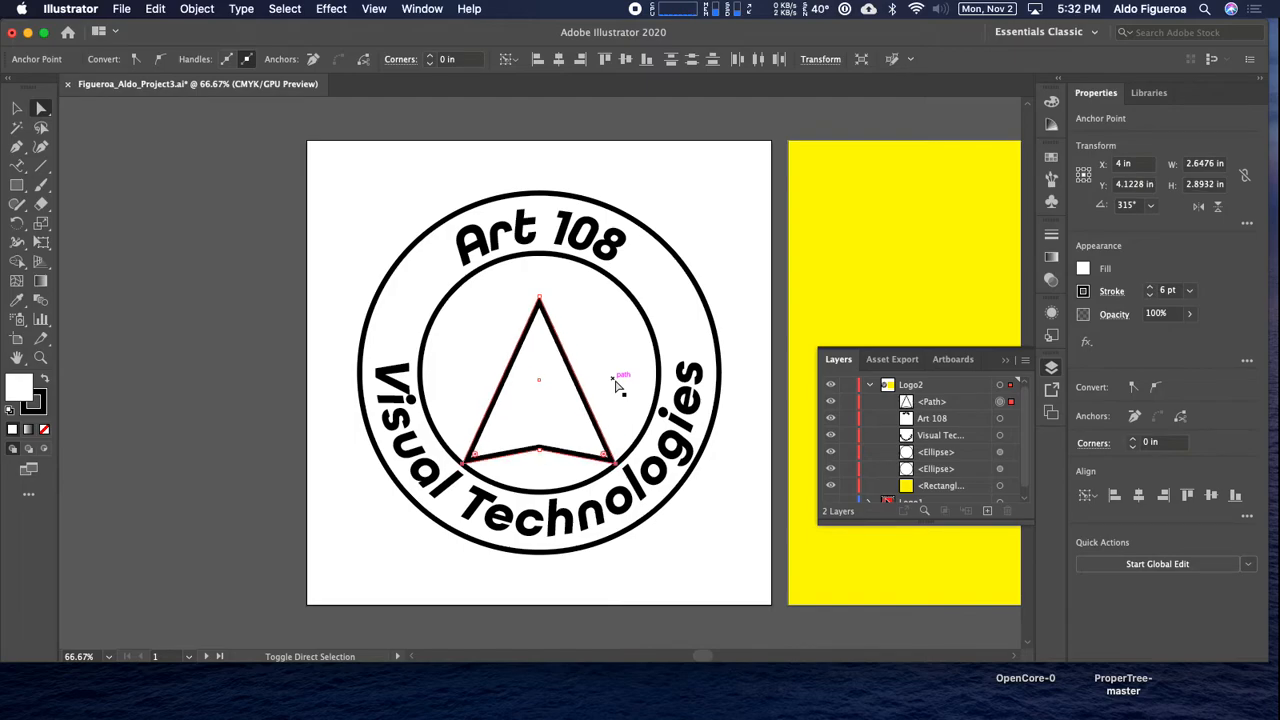
{"action": "key", "text": "shift+Down"}
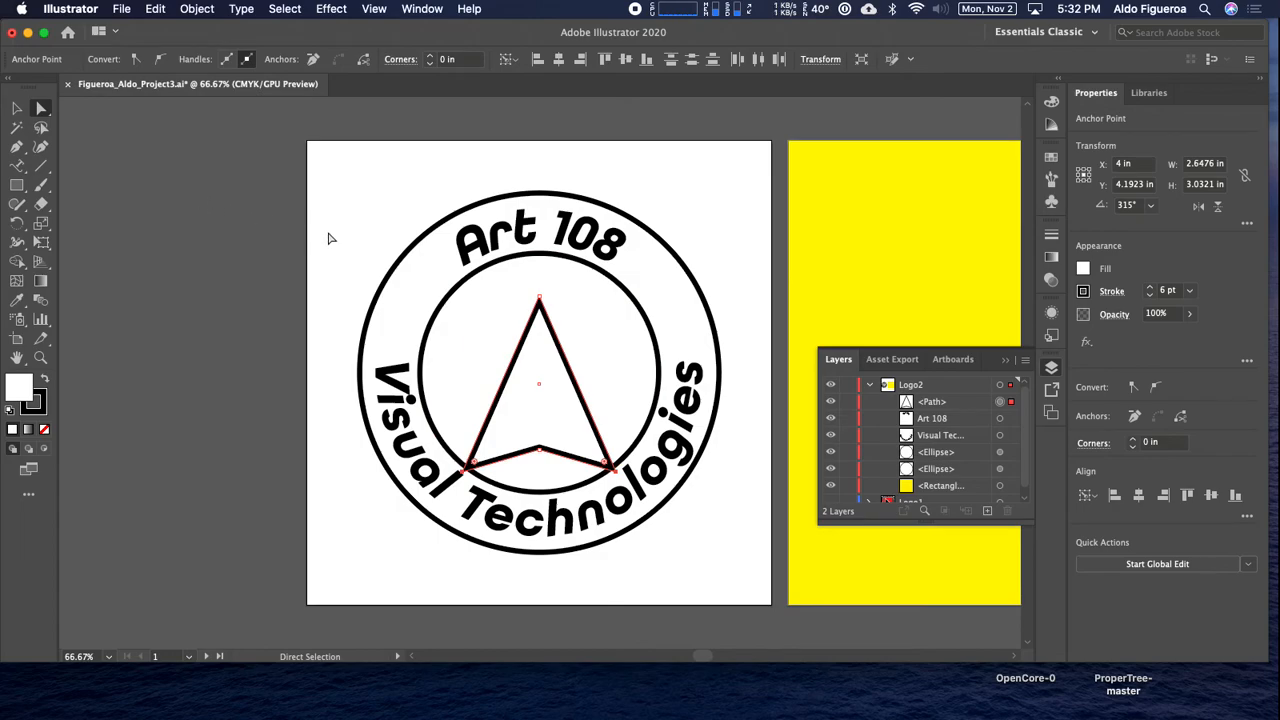
Rotate the arrowhead counterclockwise until its left edge is vertical like a cursor, and position it inside the inner circle.
{"action": "key", "text": "v"}
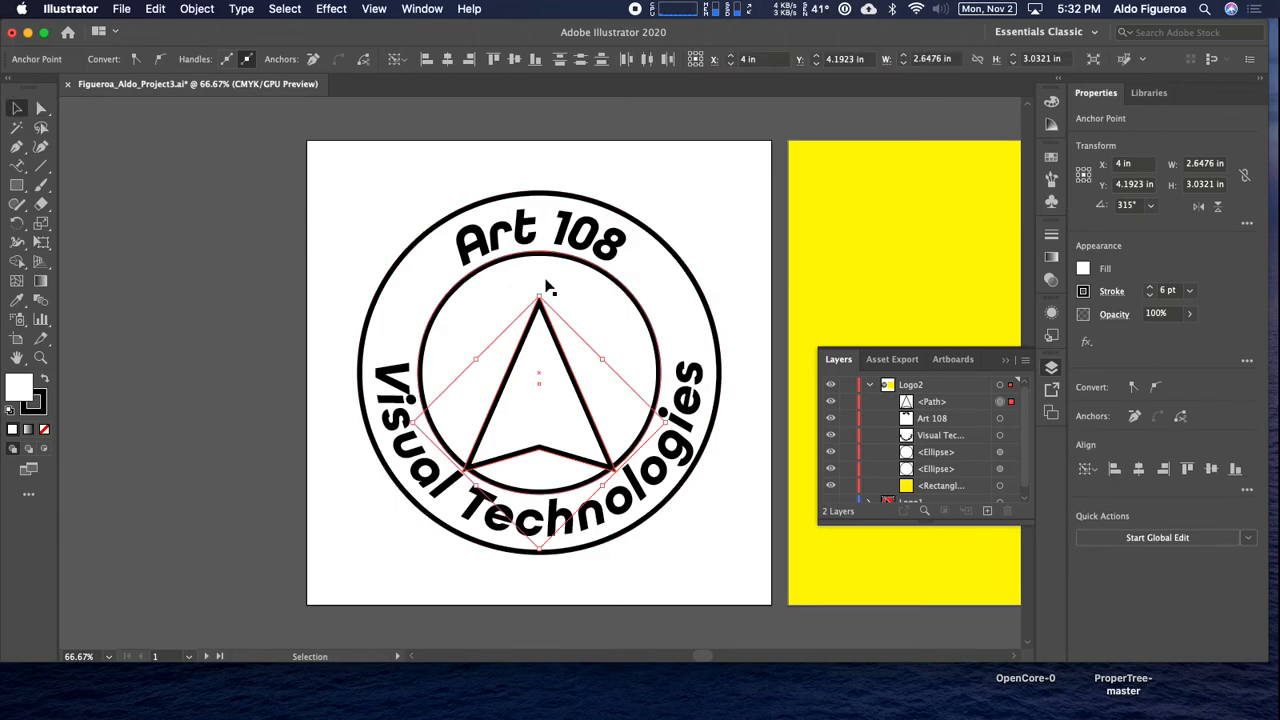
{"action": "left_click_drag", "start_coordinate": [537, 291], "coordinate": [488, 302]}
{"action": "left_click_drag", "start_coordinate": [528, 400], "coordinate": [535, 377]}
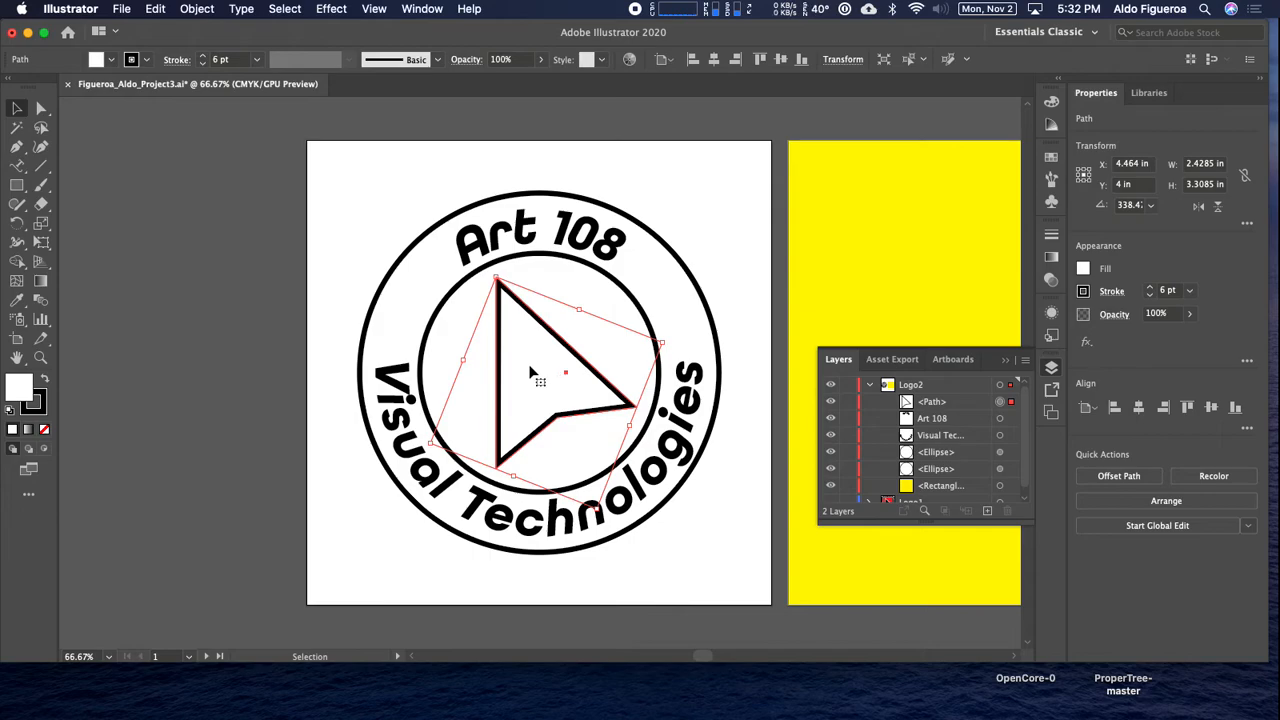
Fill the inner circle with red.
{"action": "left_click", "coordinate": [433, 231]}
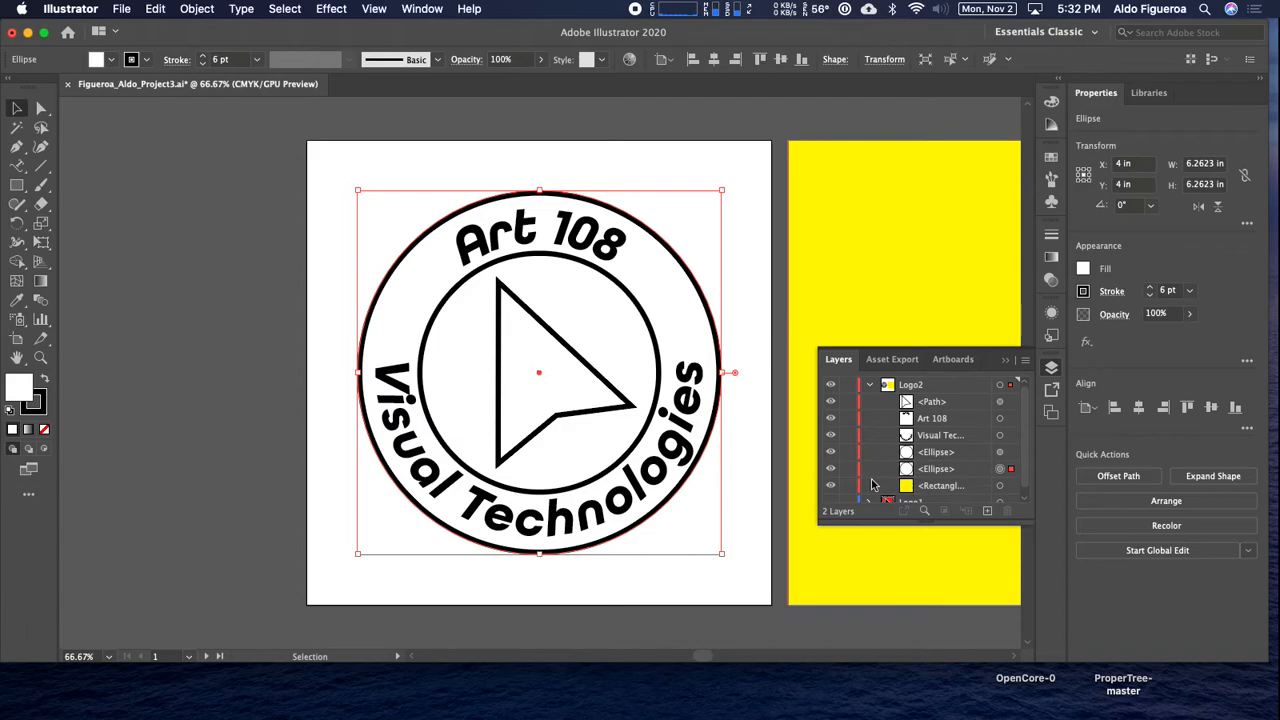
{"action": "left_click", "coordinate": [649, 336]}
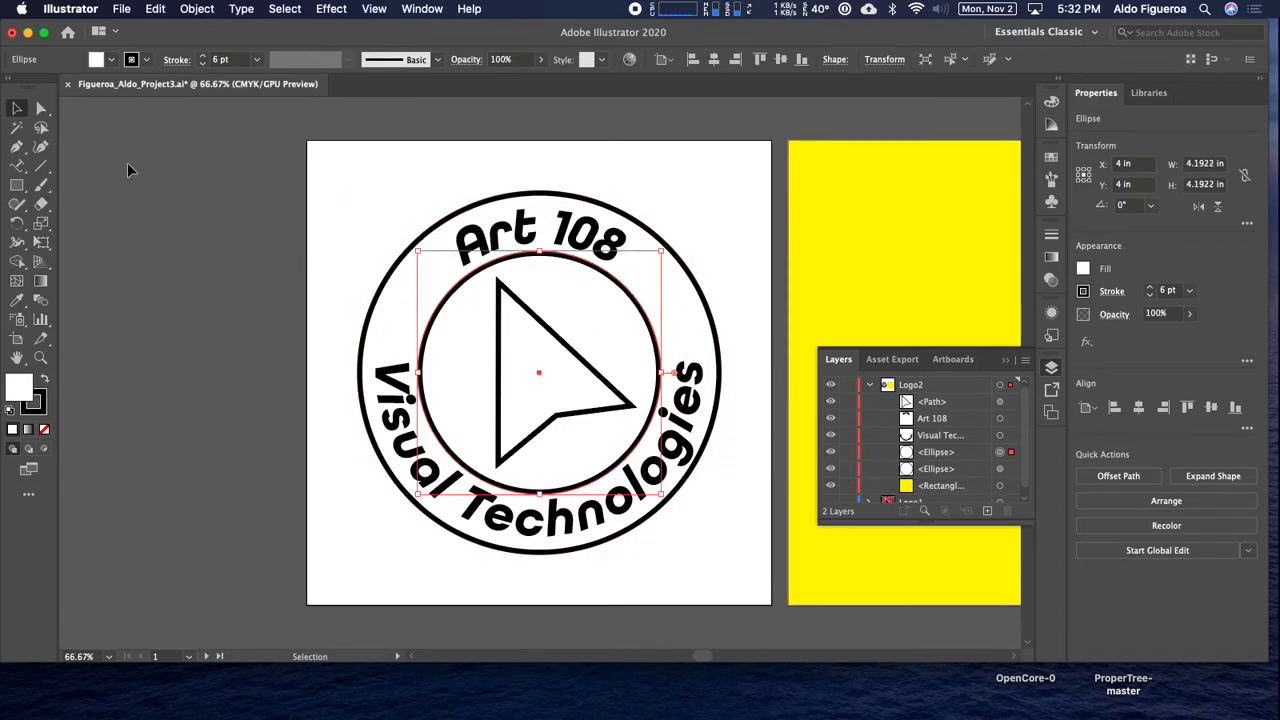
{"action": "left_click", "coordinate": [109, 60]}
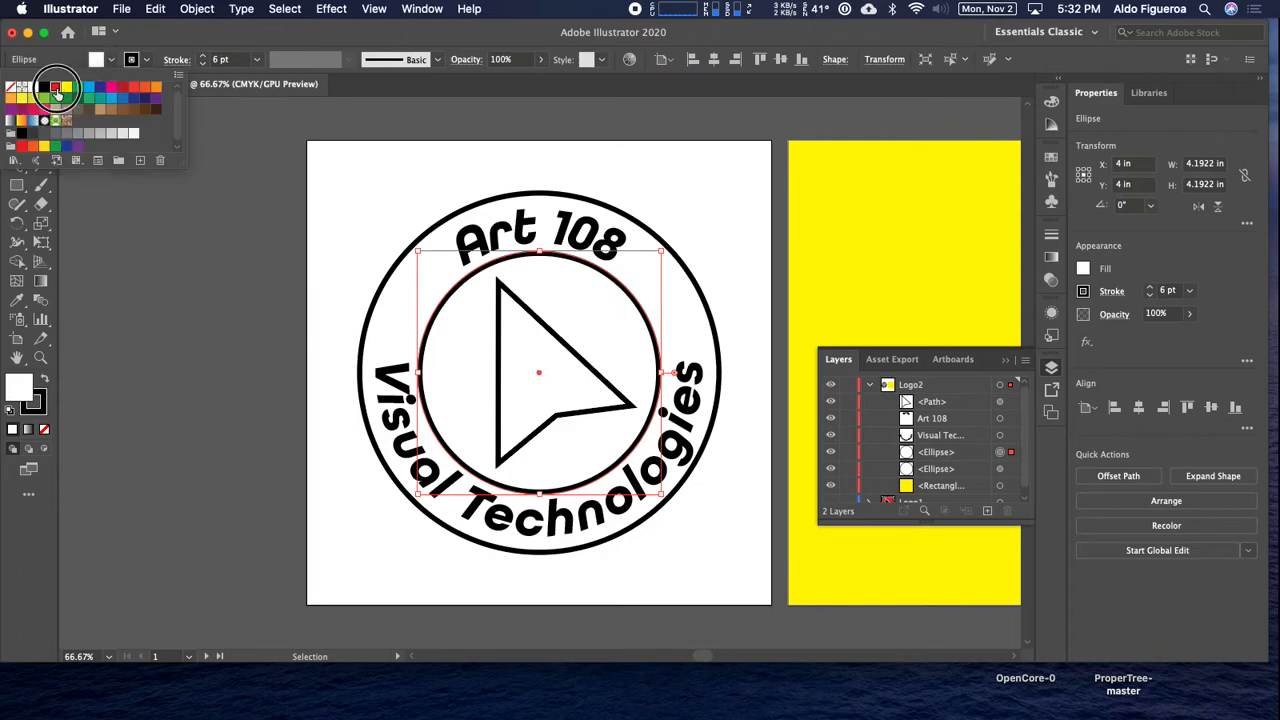
{"action": "left_click", "coordinate": [56, 88]}
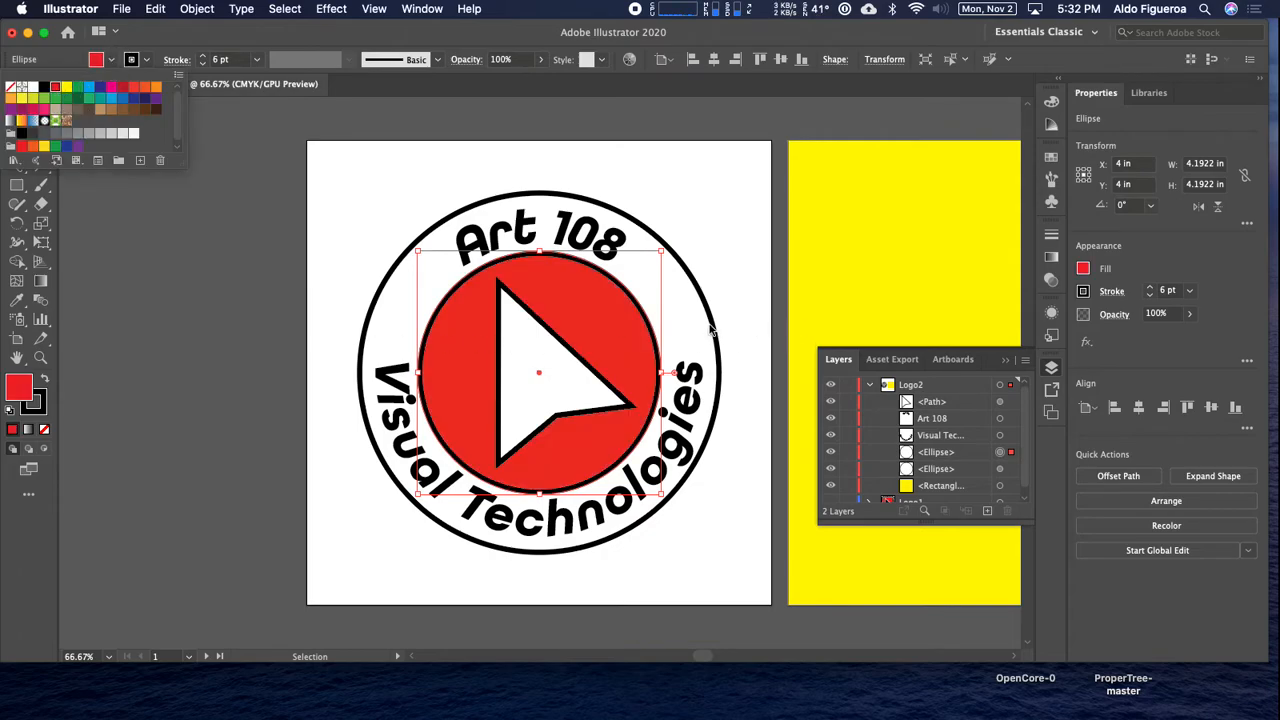
Fill the outer circle behind the text with medium gray.
{"action": "left_click", "coordinate": [1002, 470]}
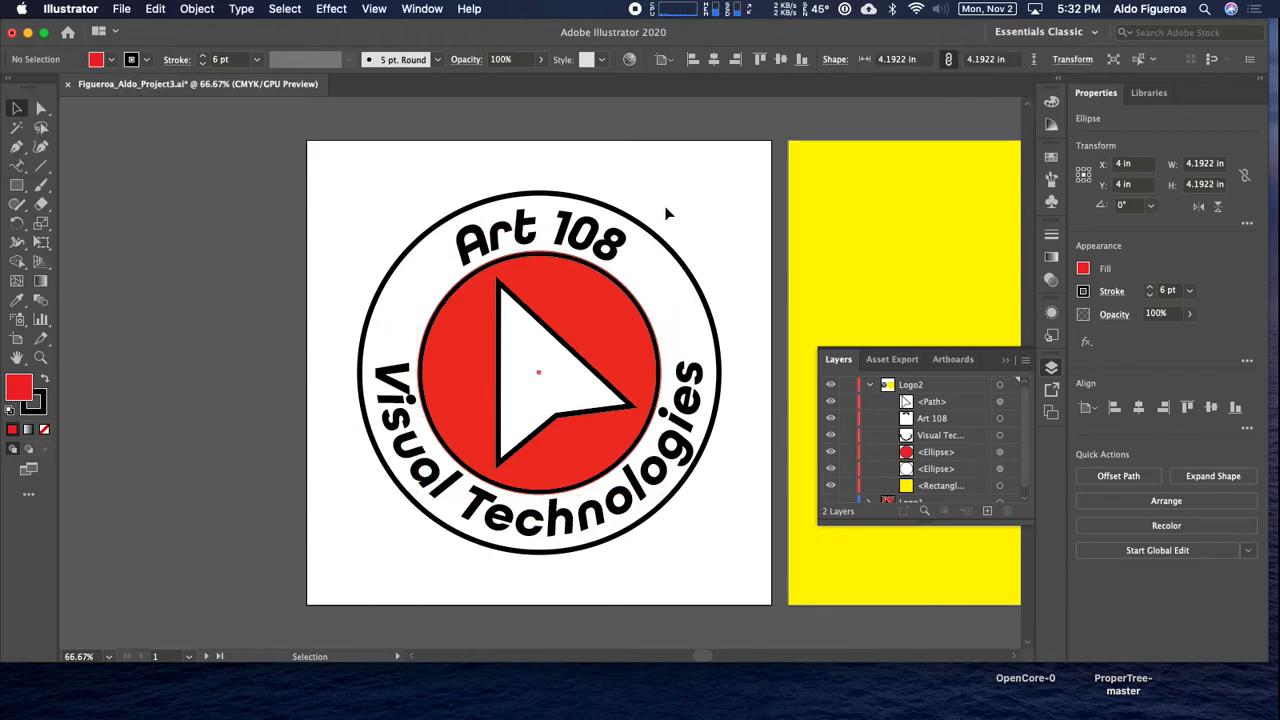
{"action": "left_click", "coordinate": [652, 230]}
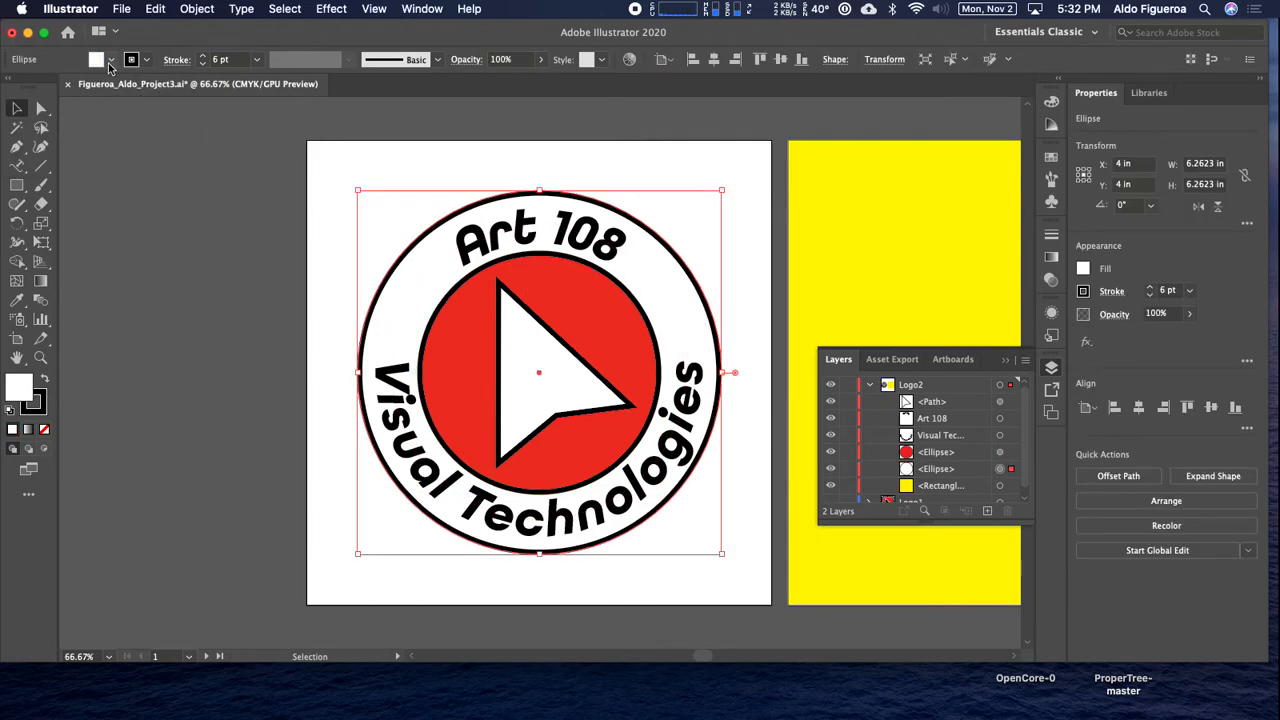
{"action": "left_click", "coordinate": [110, 62]}
{"action": "left_click", "coordinate": [91, 135]}
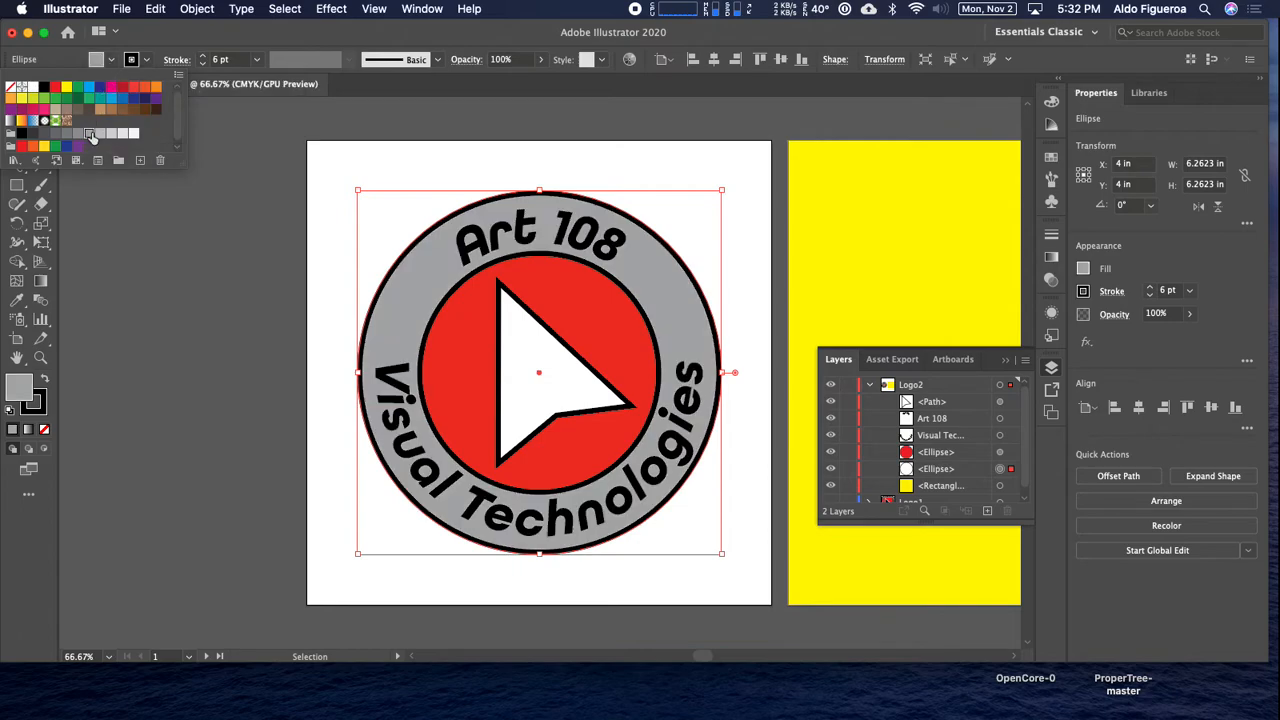
Try several lighter and darker gray fills on the outer circle, ending on a darker gray.
{"action": "left_click", "coordinate": [101, 135]}
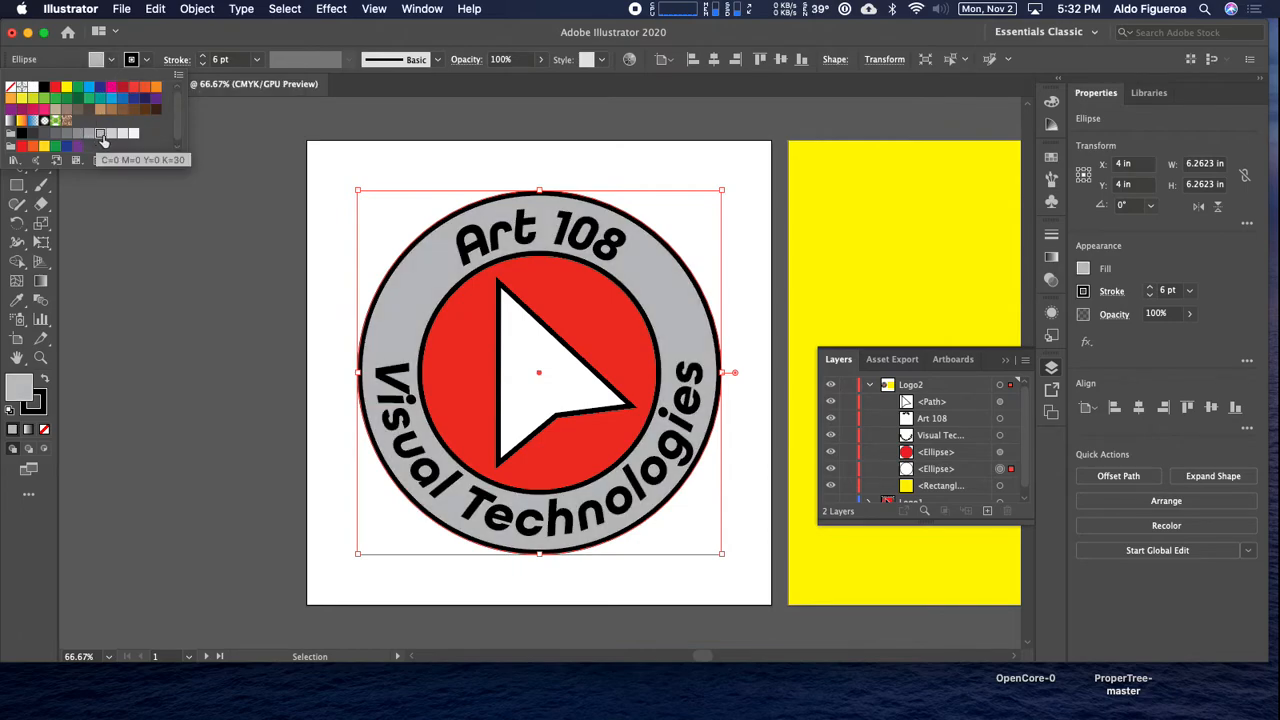
{"action": "left_click", "coordinate": [111, 135]}
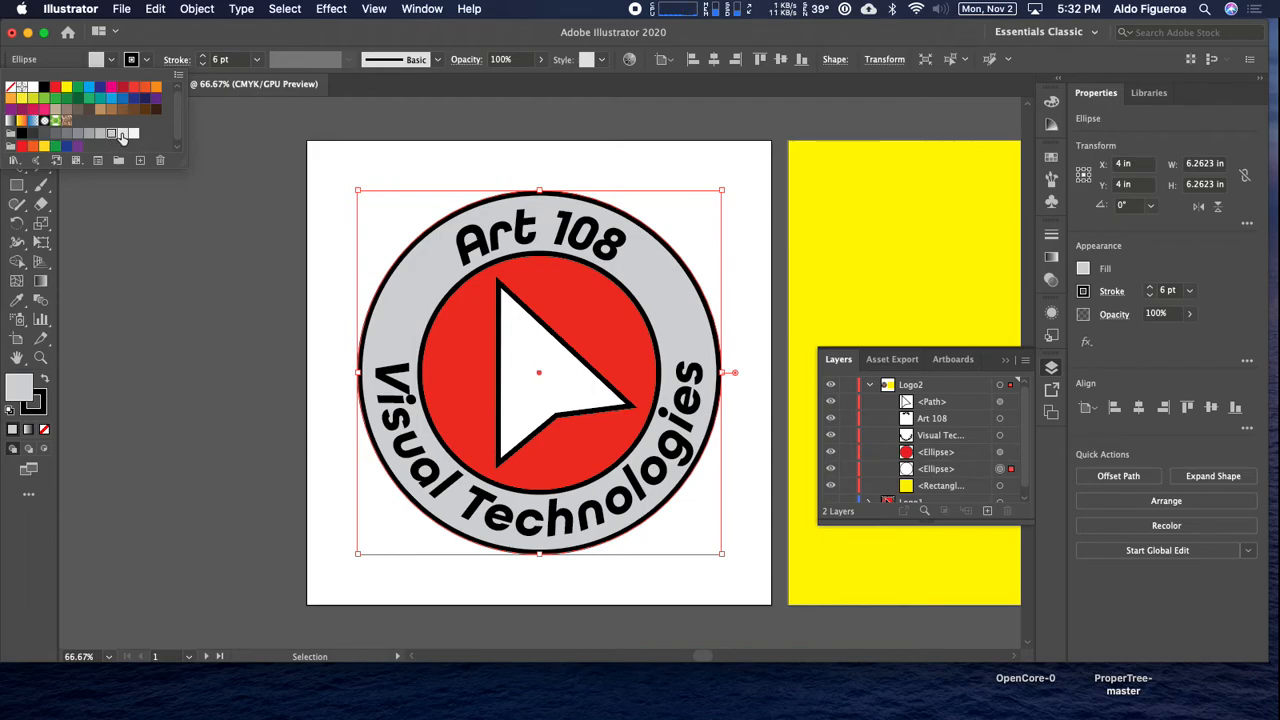
{"action": "left_click", "coordinate": [122, 135]}
{"action": "left_click", "coordinate": [111, 135]}
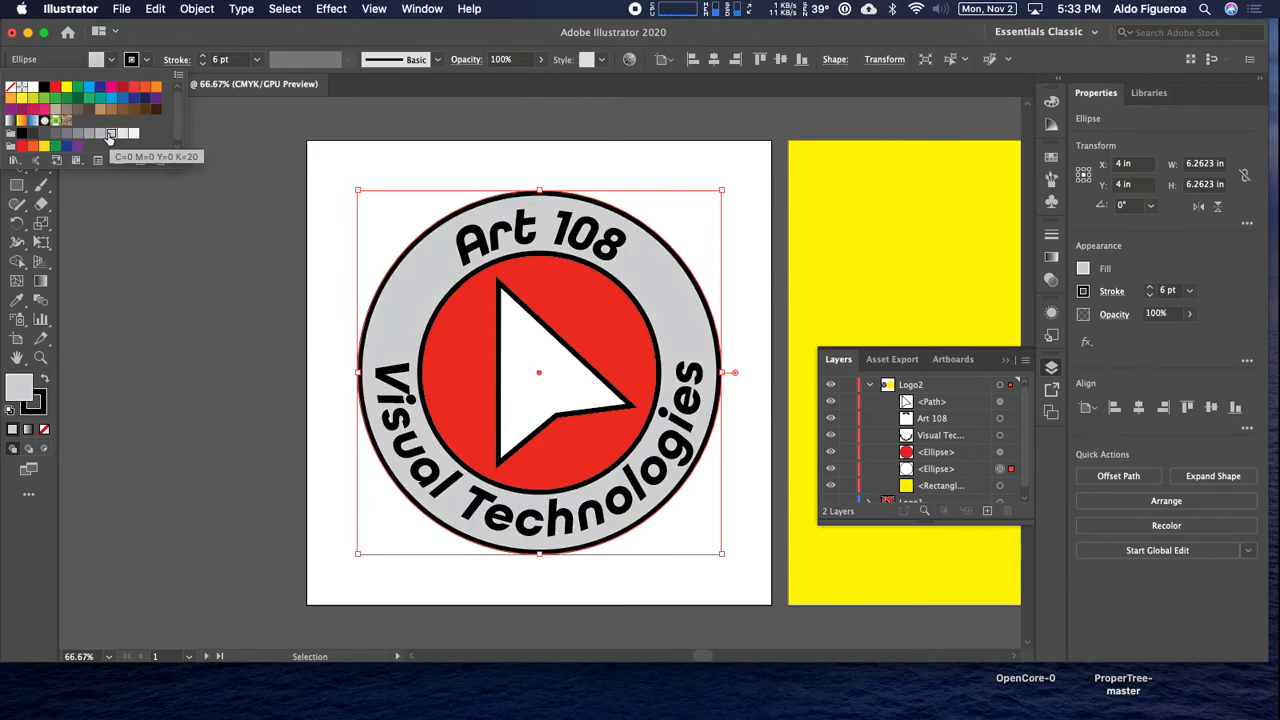
{"action": "left_click", "coordinate": [47, 134]}
{"action": "left_click", "coordinate": [57, 135]}
{"action": "left_click", "coordinate": [67, 135]}
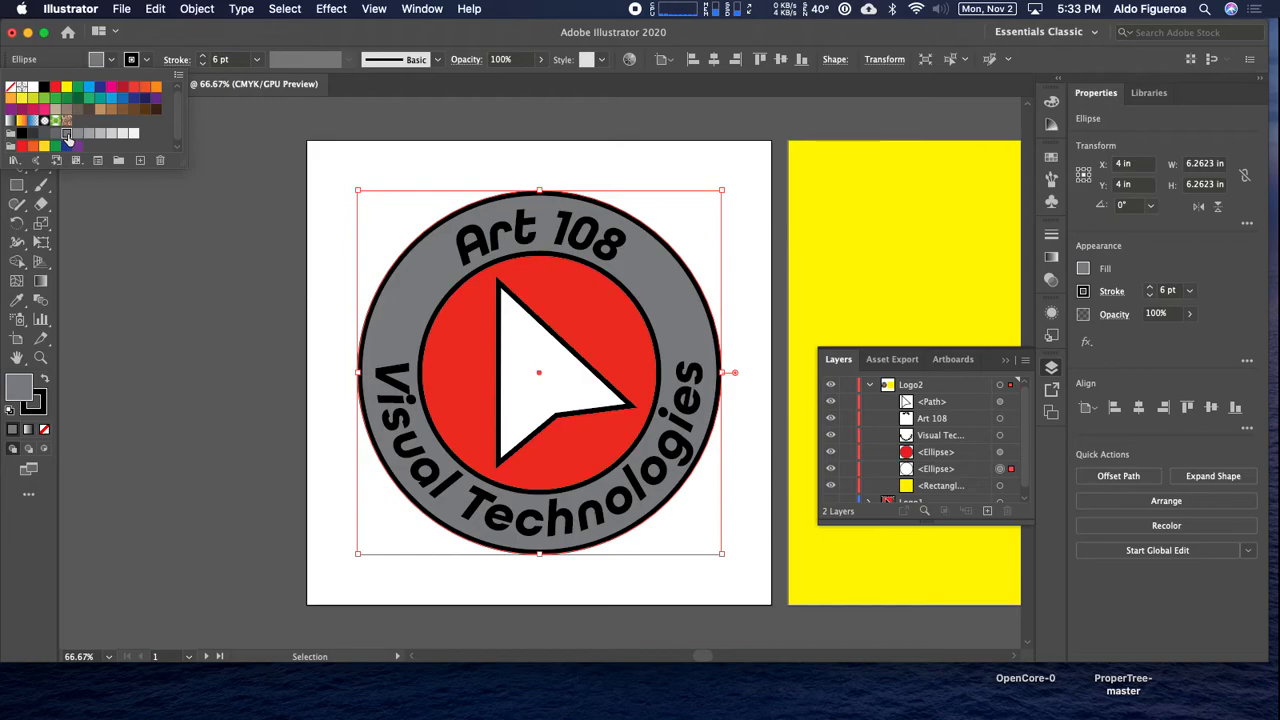
Fill the curved "Art 108" and "Visual Technologies" text with white.
{"action": "left_click", "coordinate": [1001, 420]}
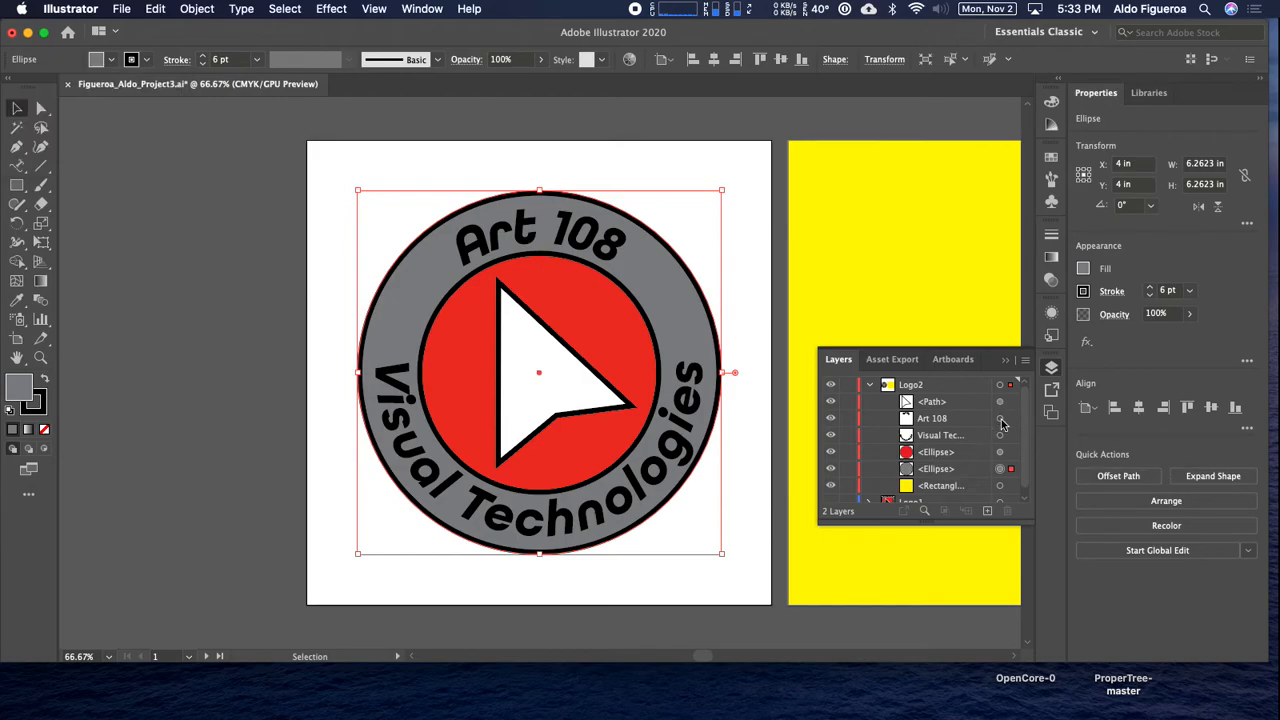
{"action": "left_click", "coordinate": [1001, 419]}
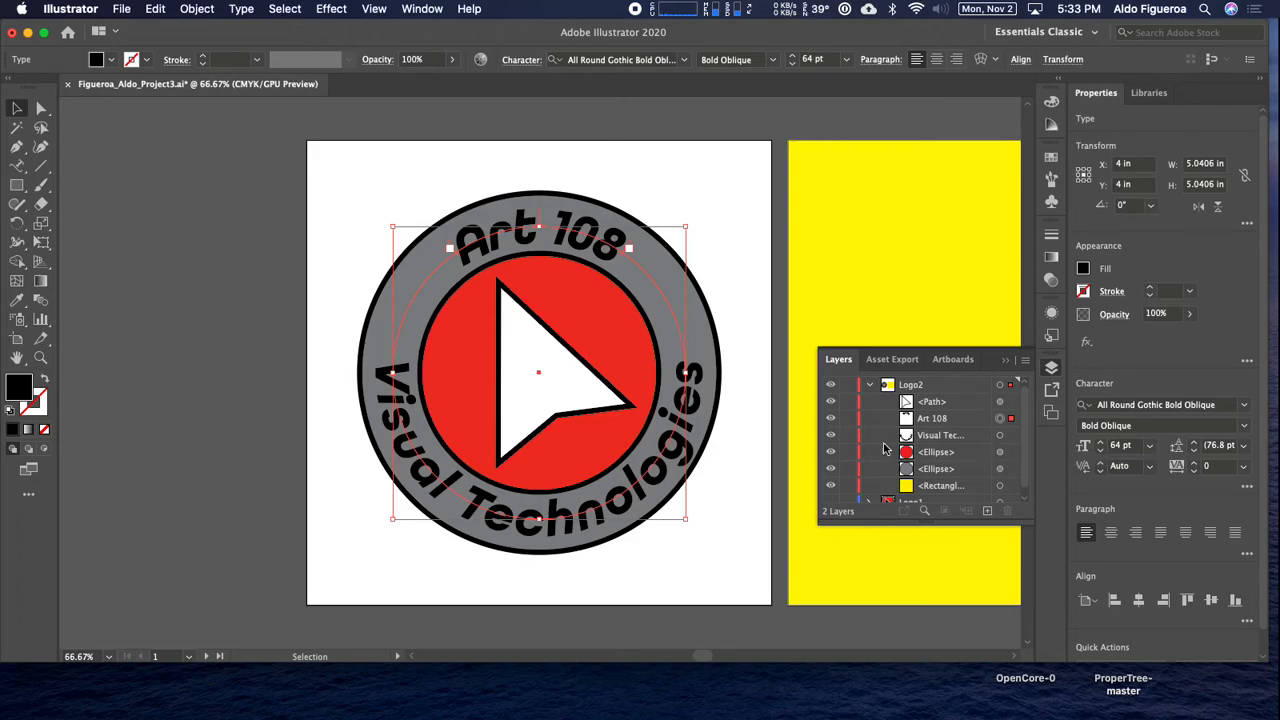
{"action": "left_click", "coordinate": [112, 61]}
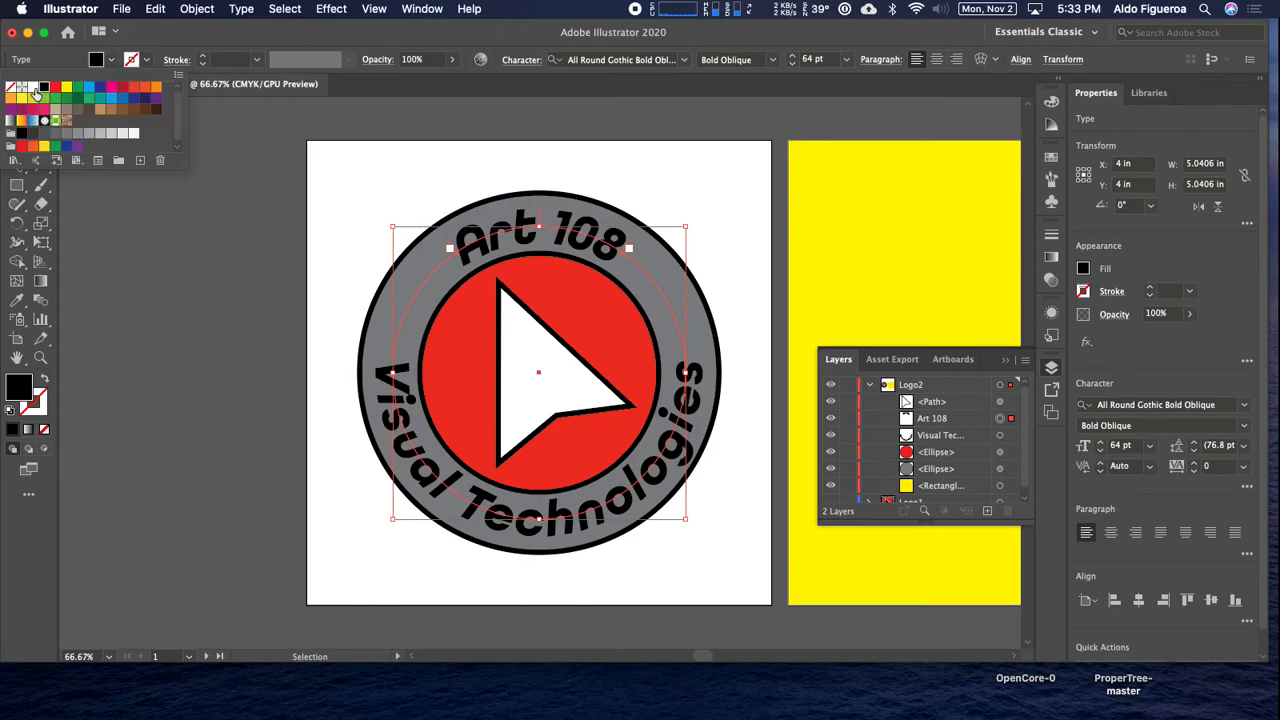
{"action": "left_click", "coordinate": [35, 90]}
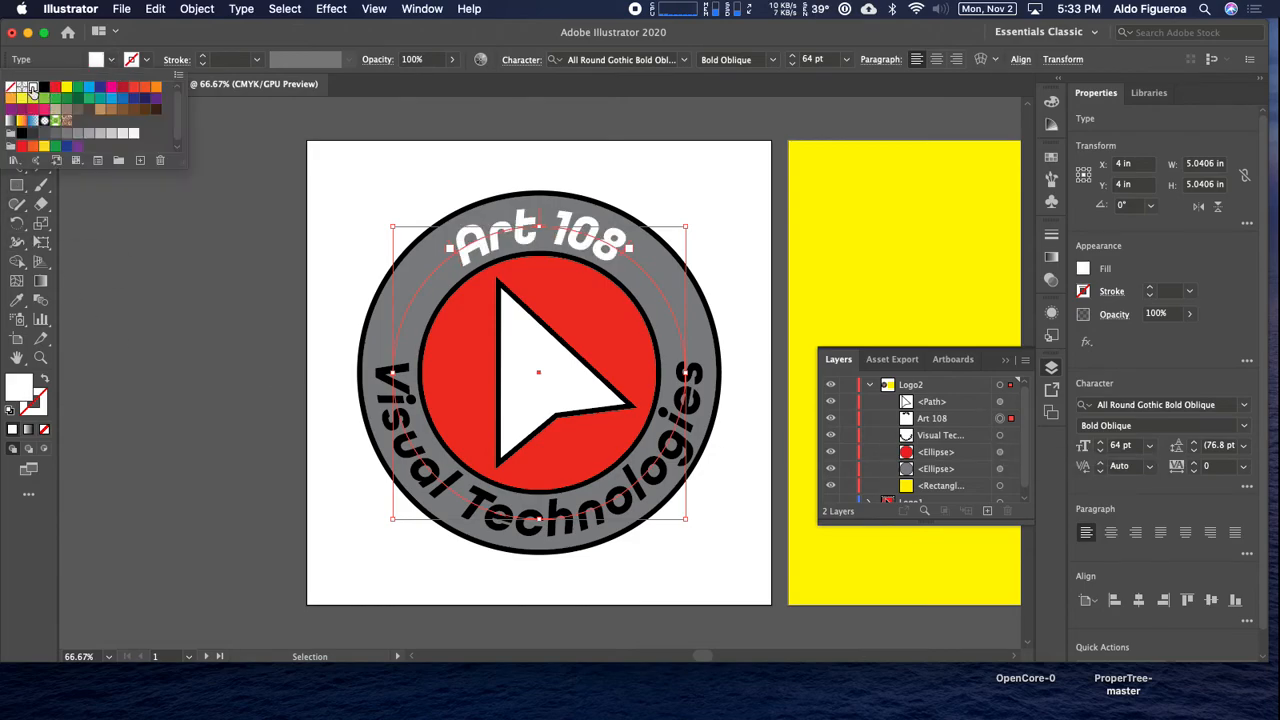
{"action": "left_click", "coordinate": [999, 435]}
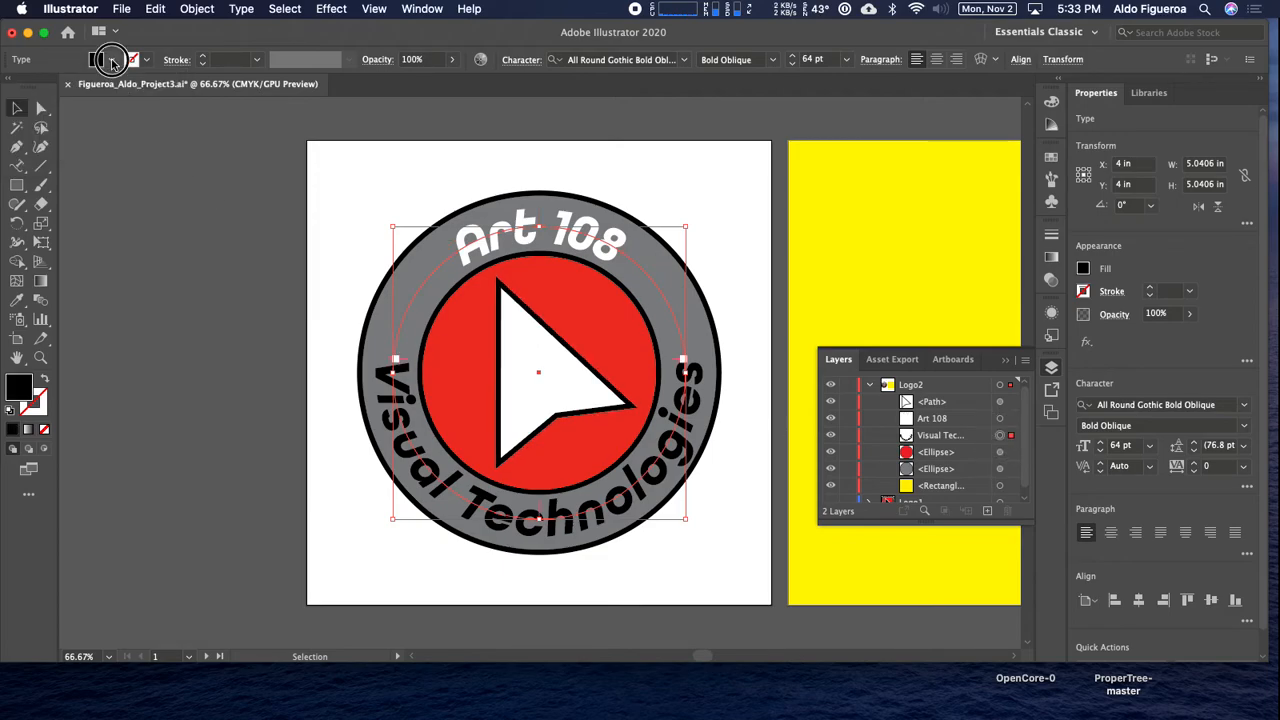
{"action": "left_click", "coordinate": [112, 61]}
{"action": "left_click", "coordinate": [35, 90]}
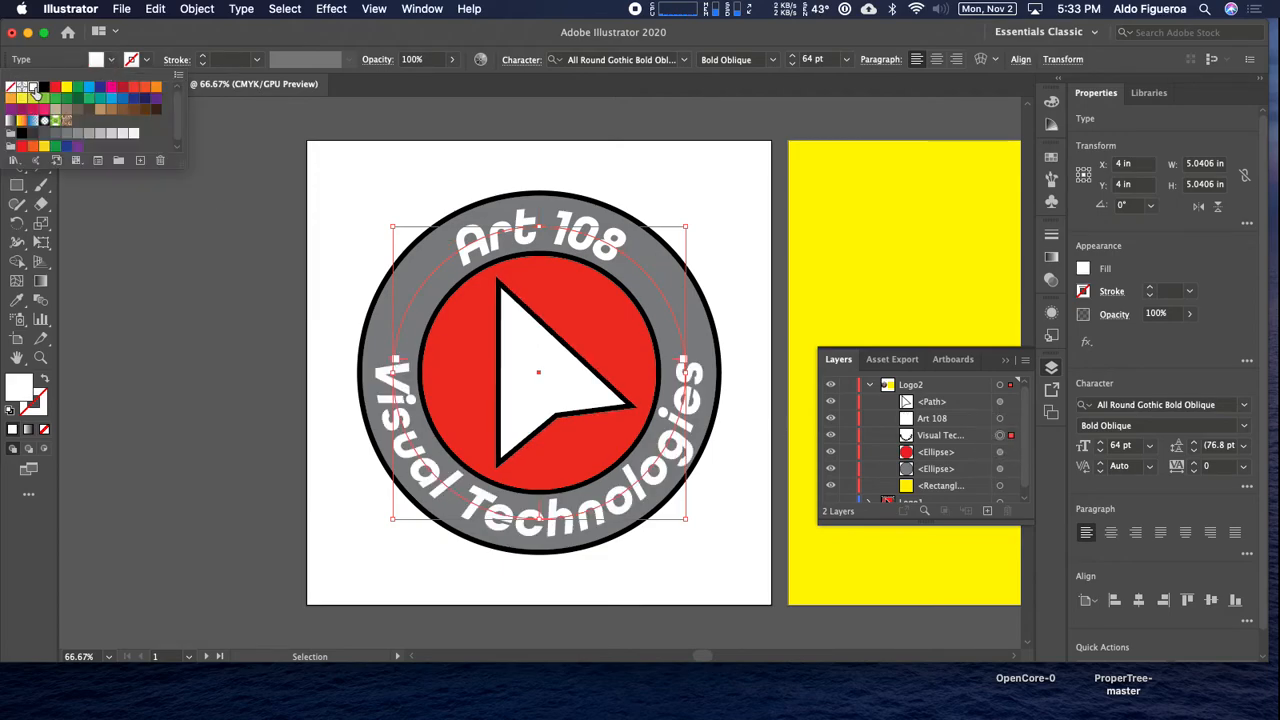
{"action": "left_click", "coordinate": [316, 222]}
{"action": "left_click", "coordinate": [325, 240]}
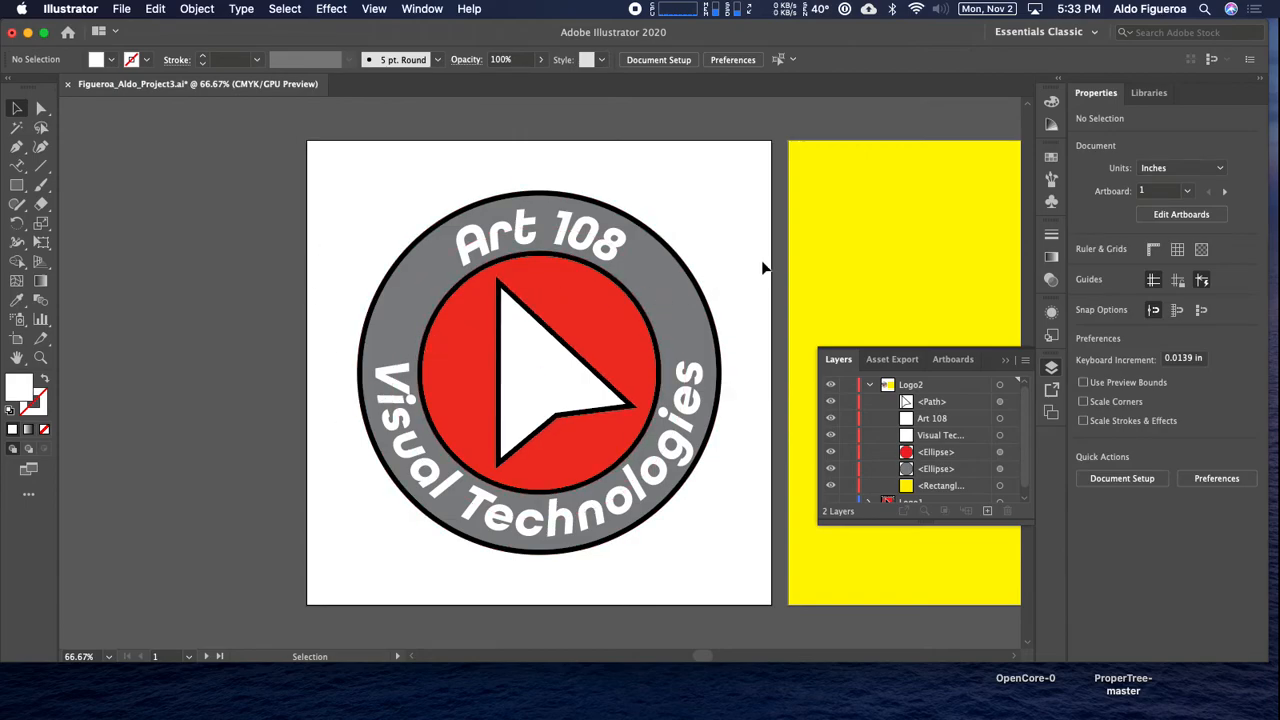
Compare lighter gray fills on the outer circle and settle on the medium gray swatch.
{"action": "left_click", "coordinate": [999, 471]}
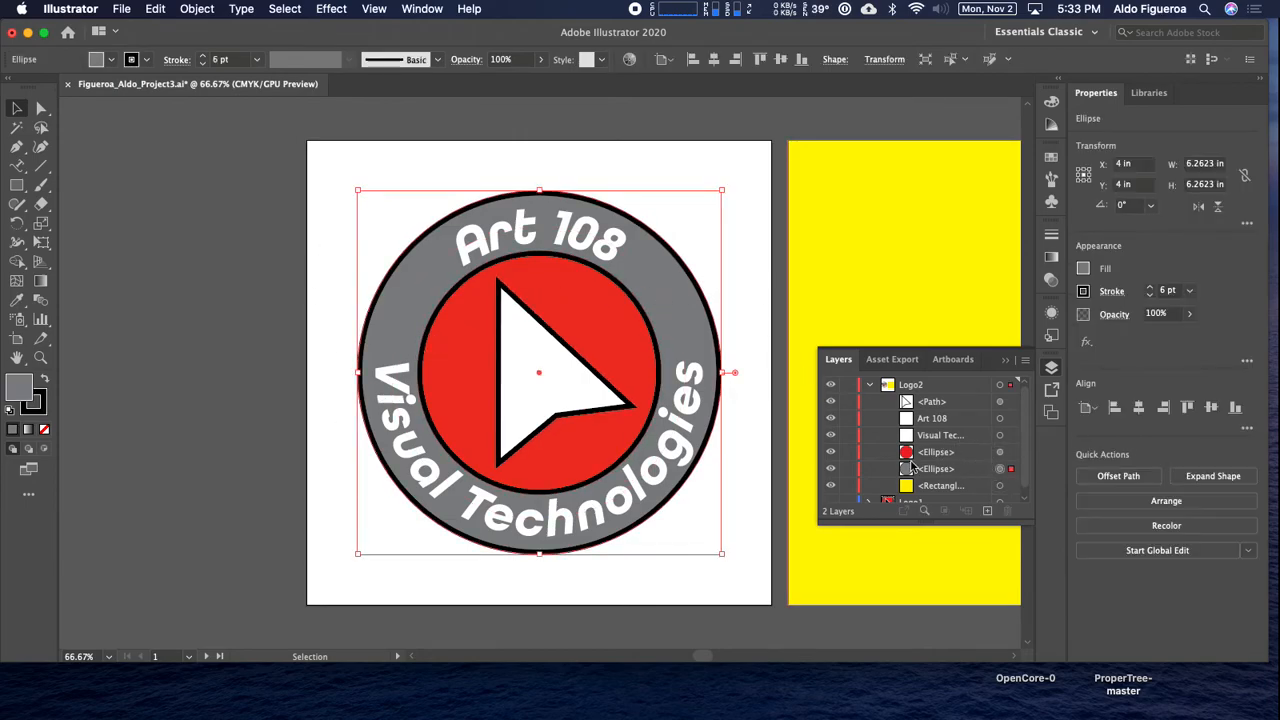
{"action": "left_click", "coordinate": [110, 60]}
{"action": "left_click", "coordinate": [78, 133]}
{"action": "left_click", "coordinate": [89, 133]}
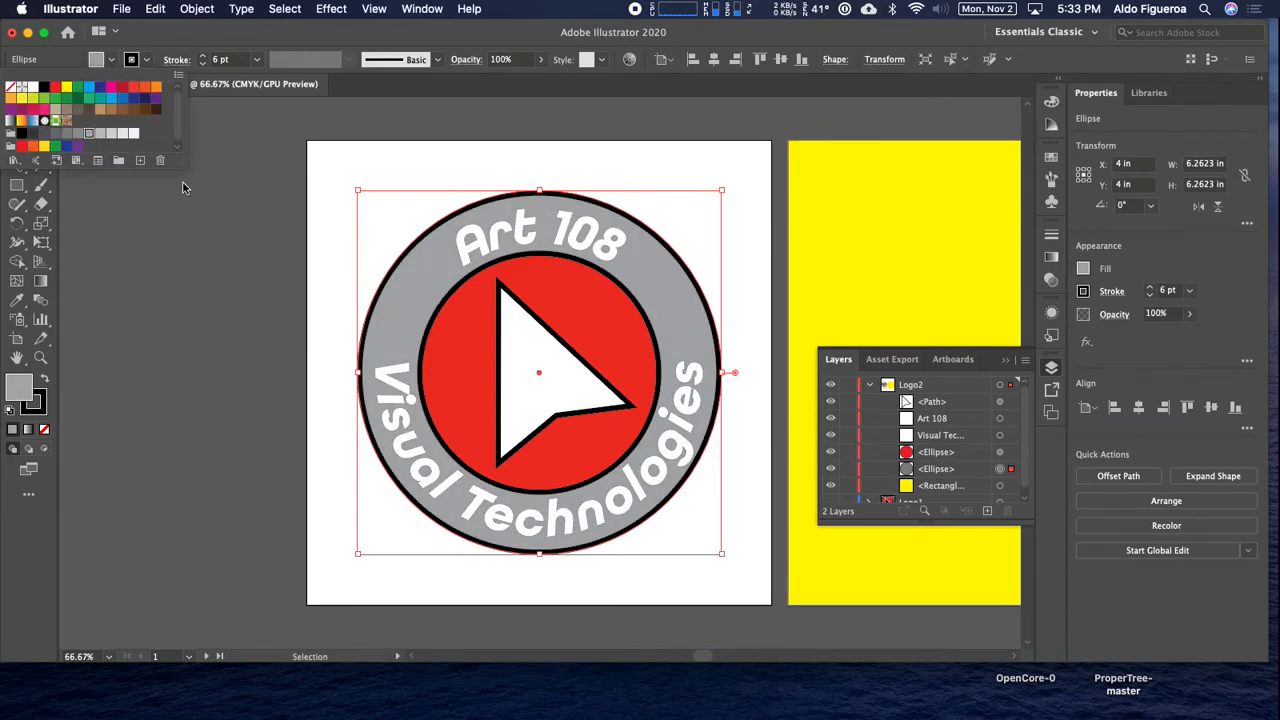
{"action": "left_click", "coordinate": [100, 135]}
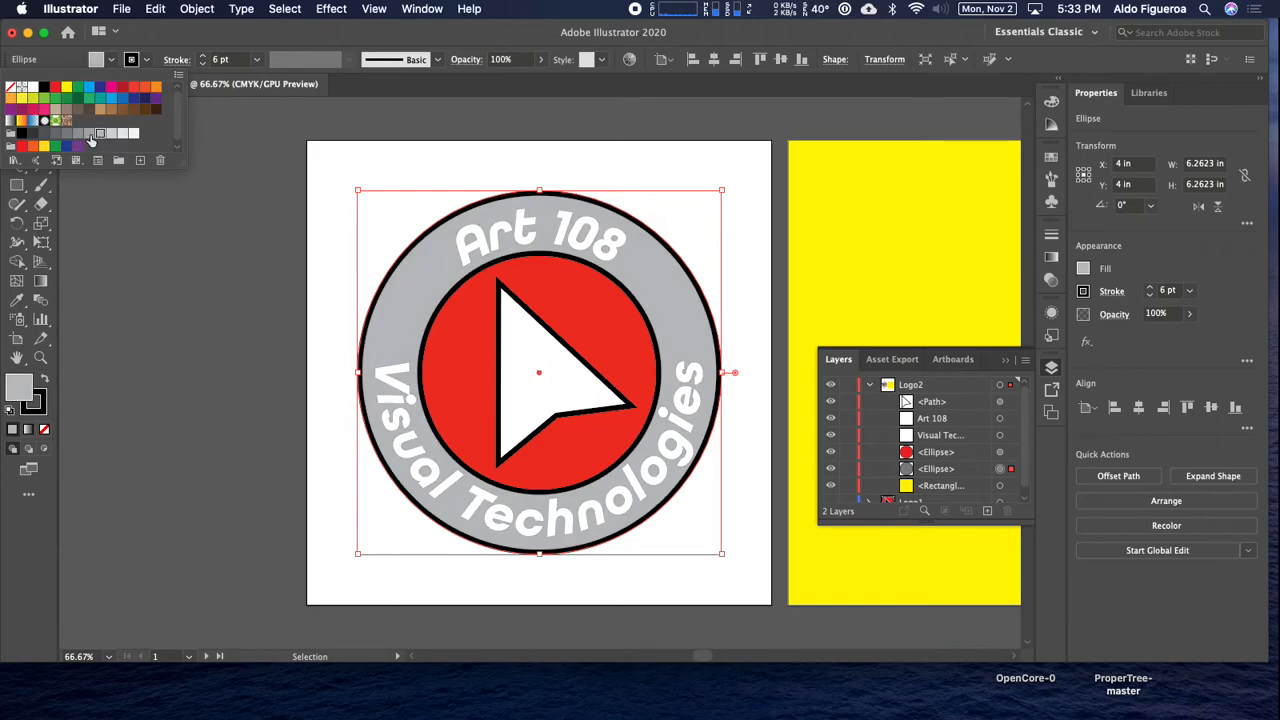
{"action": "left_click", "coordinate": [89, 133]}
Fill the curved "Art 108" text with black.
{"action": "left_click", "coordinate": [999, 419]}
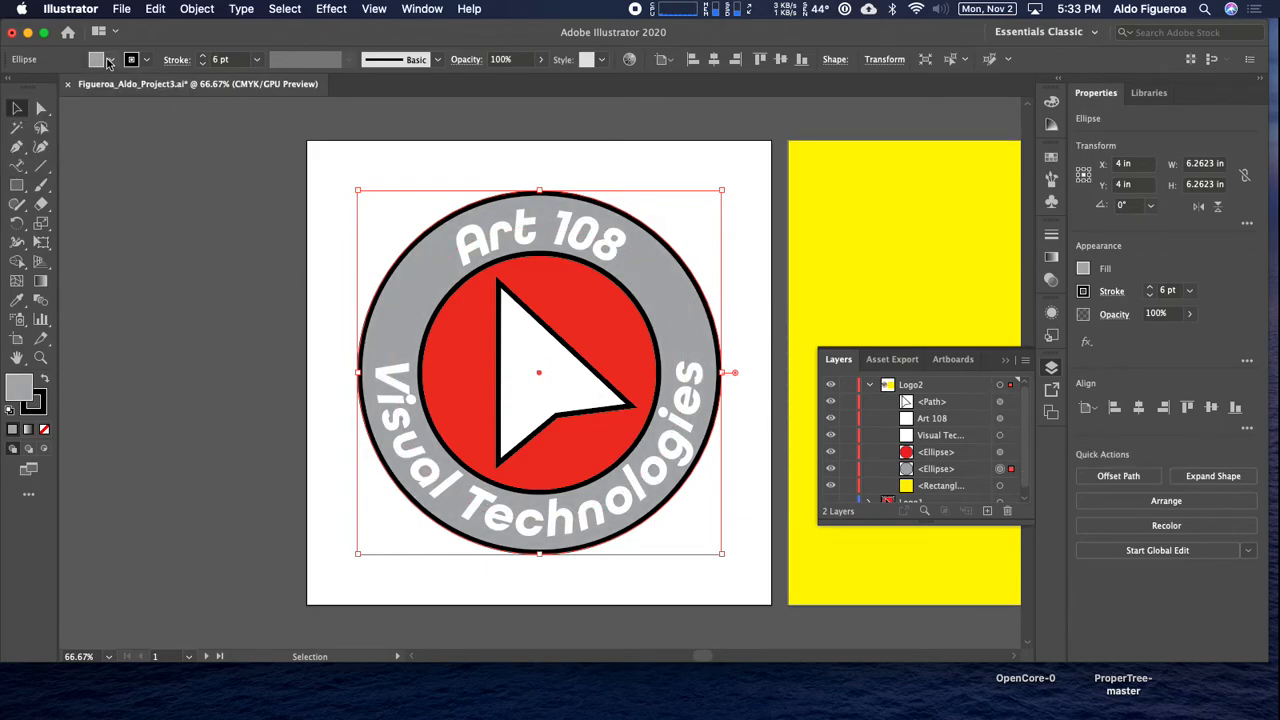
{"action": "left_click", "coordinate": [999, 418]}
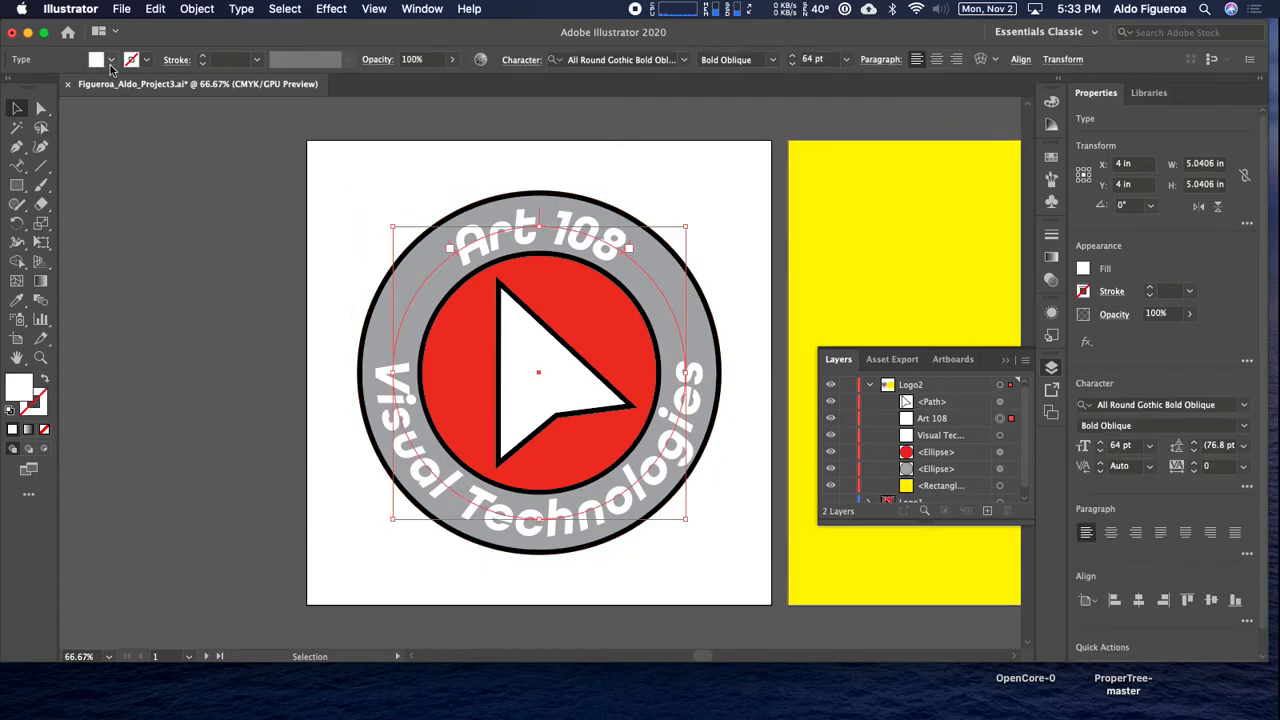
{"action": "left_click", "coordinate": [110, 59]}
{"action": "left_click", "coordinate": [40, 90]}
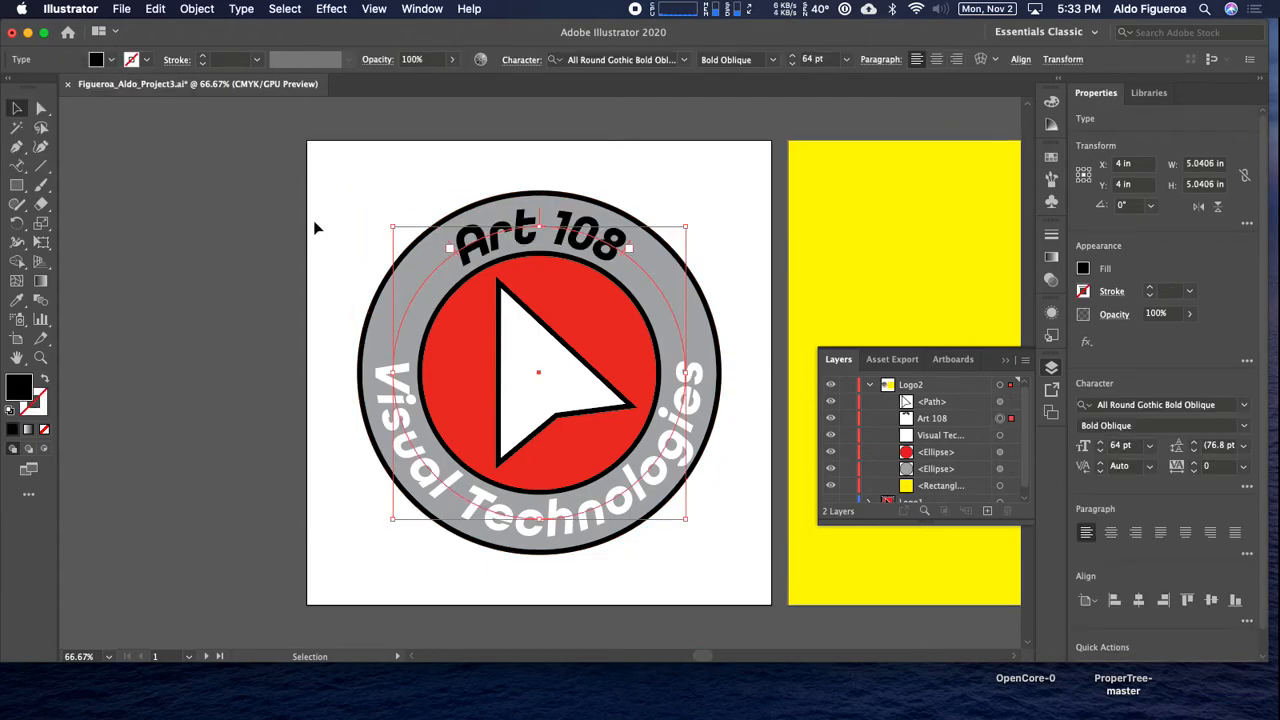
{"action": "left_click", "coordinate": [417, 167]}
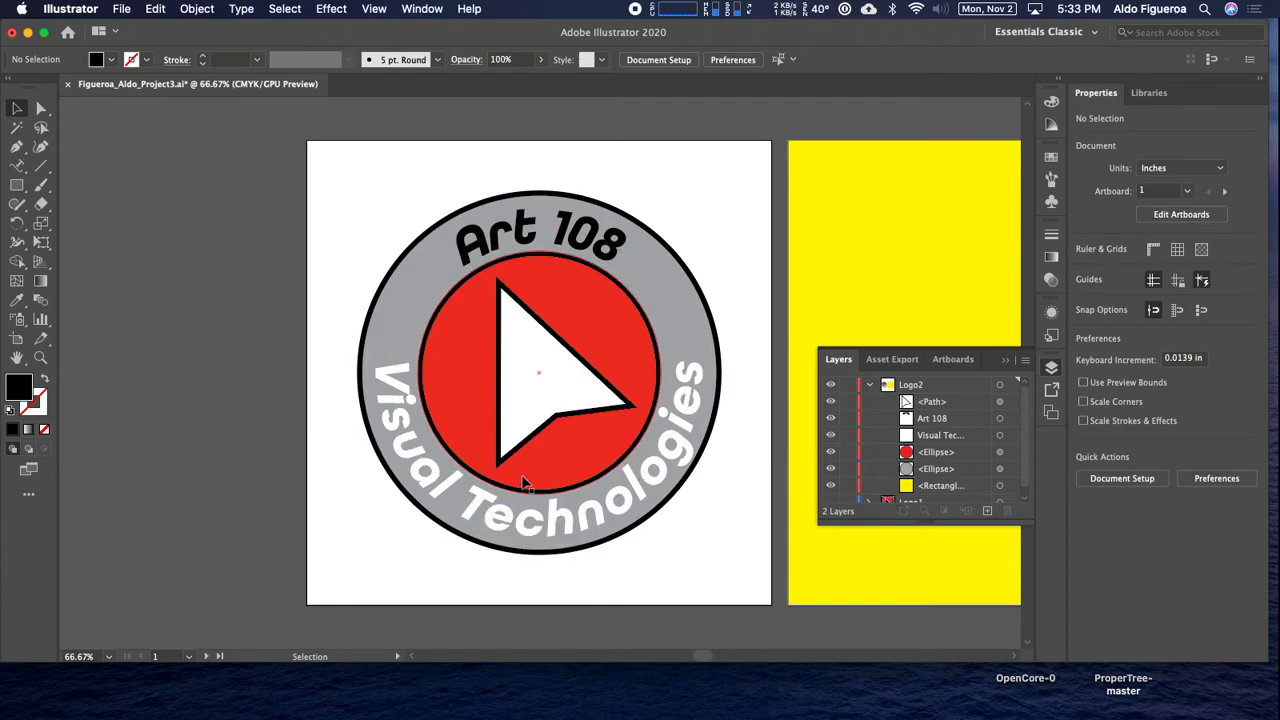
Swap the cursor arrow's fill and stroke colors to give it a black fill and white outline.
{"action": "left_click", "coordinate": [562, 404]}
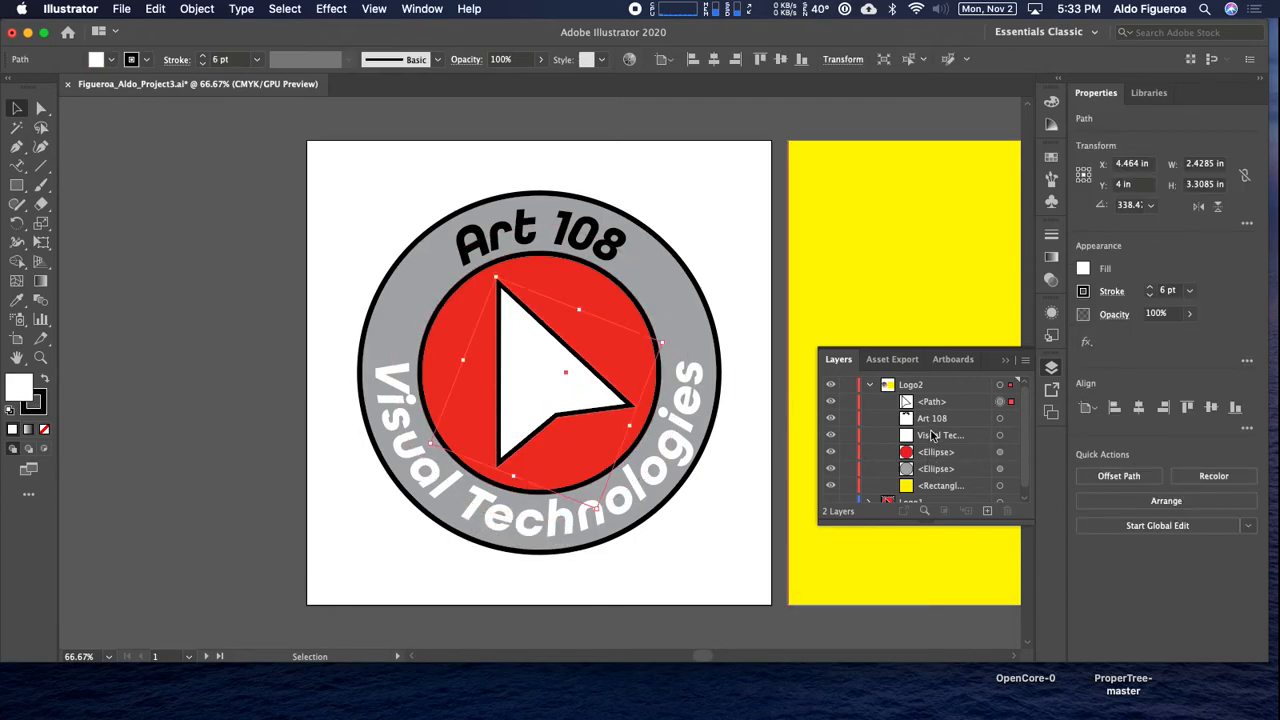
{"action": "left_click", "coordinate": [45, 381]}
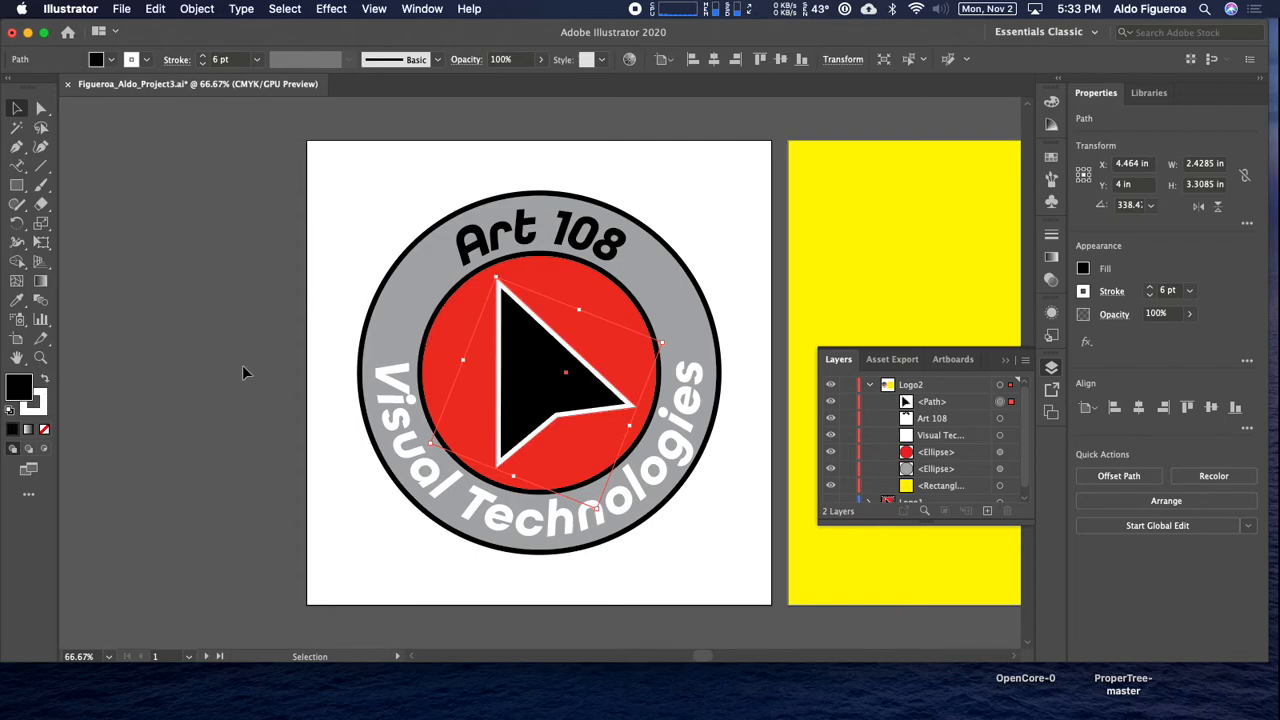
{"action": "left_click", "coordinate": [358, 202]}
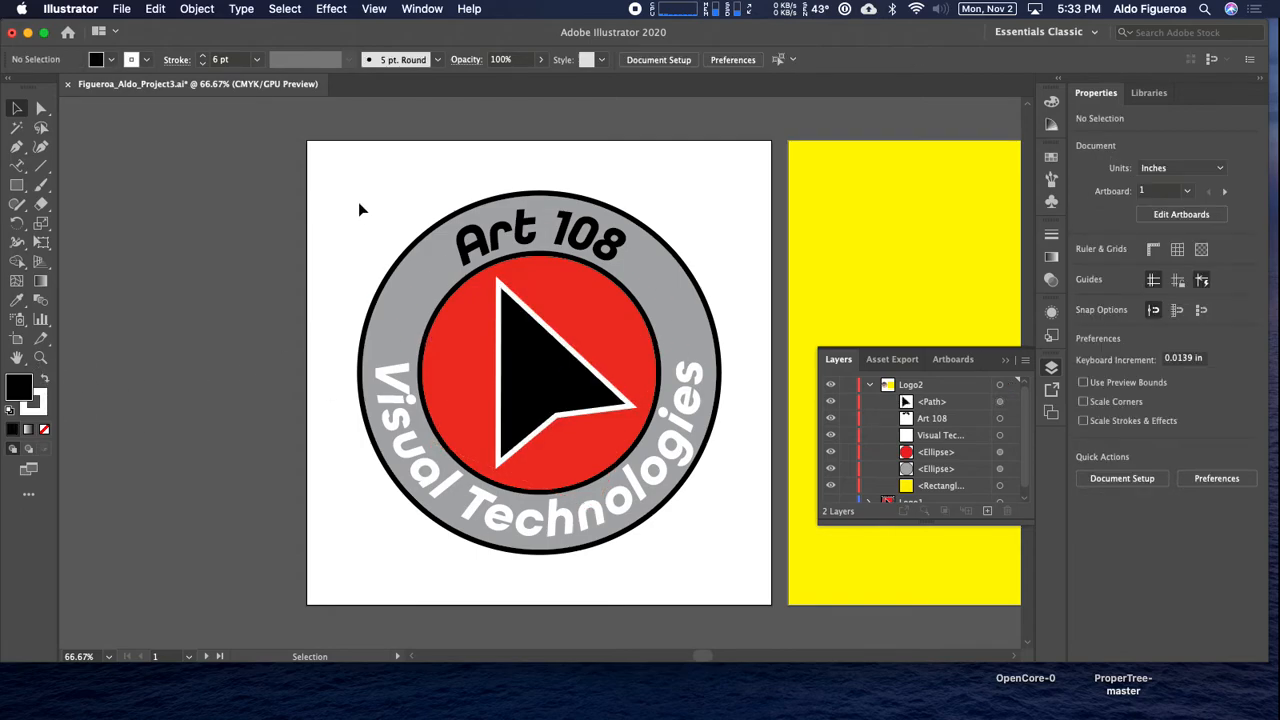
Fill the curved "Visual Technologies" text with black.
{"action": "left_click", "coordinate": [663, 478]}
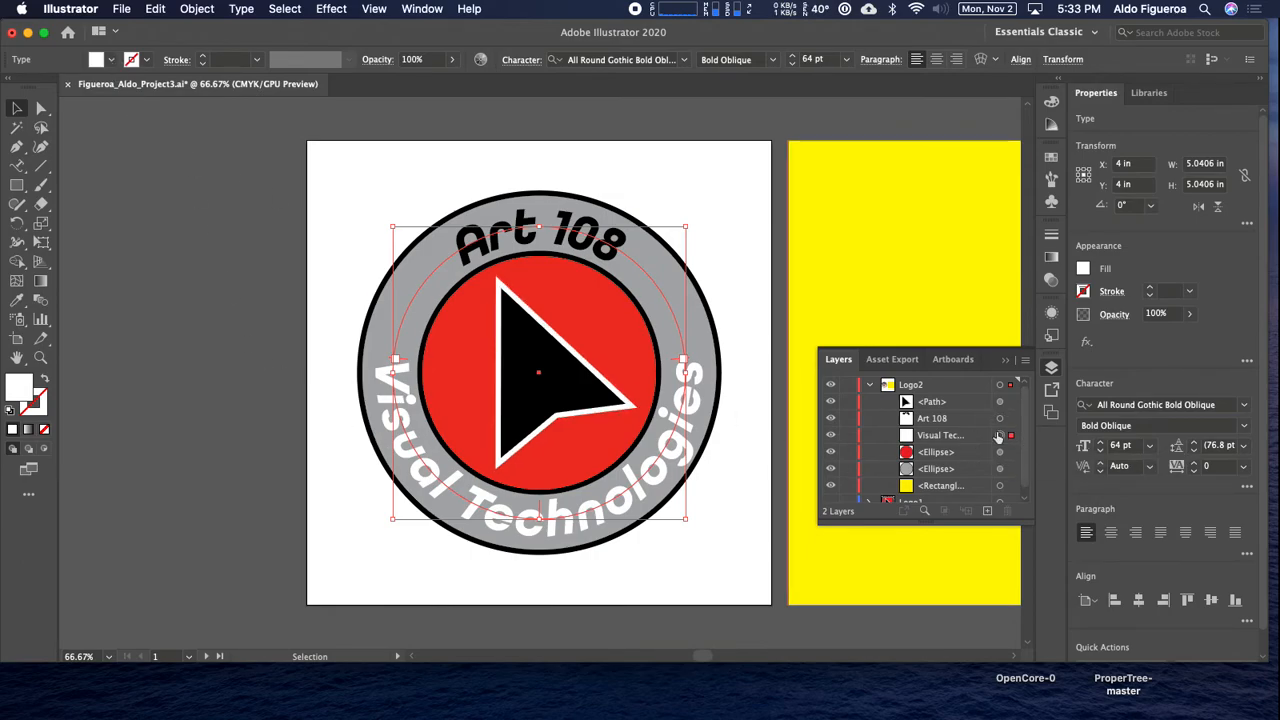
{"action": "left_click", "coordinate": [108, 60]}
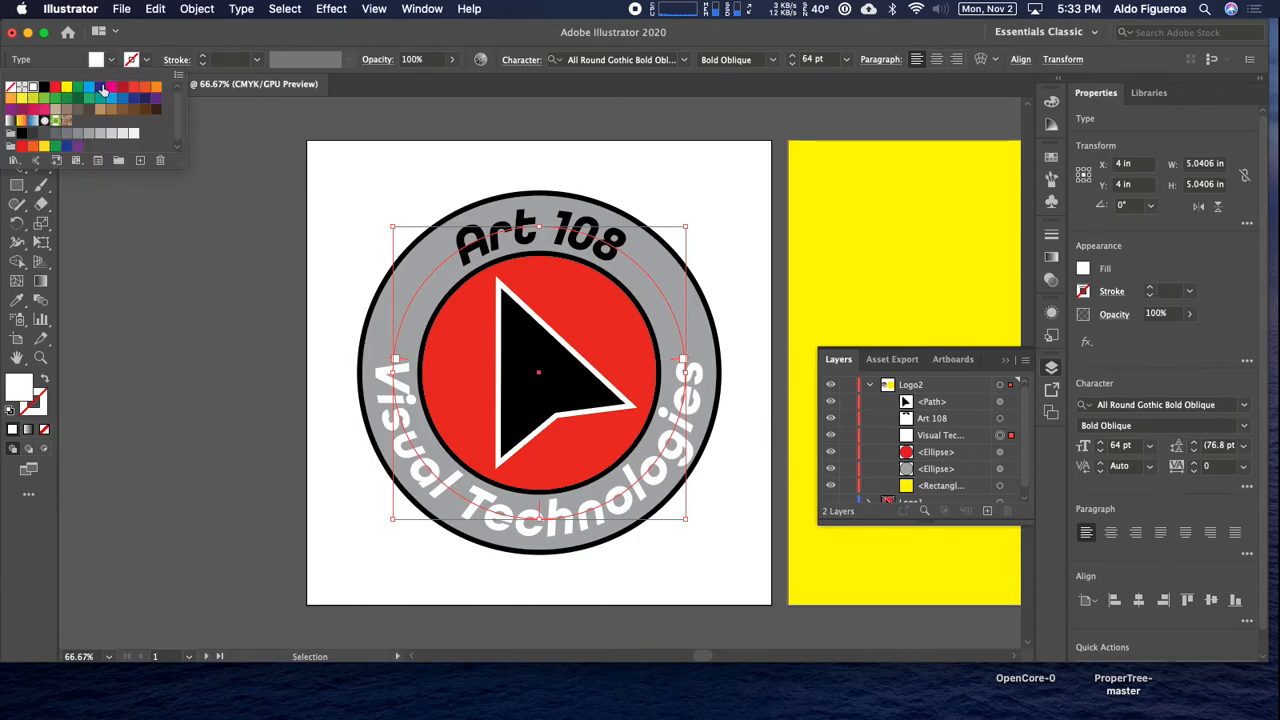
{"action": "left_click", "coordinate": [44, 88]}
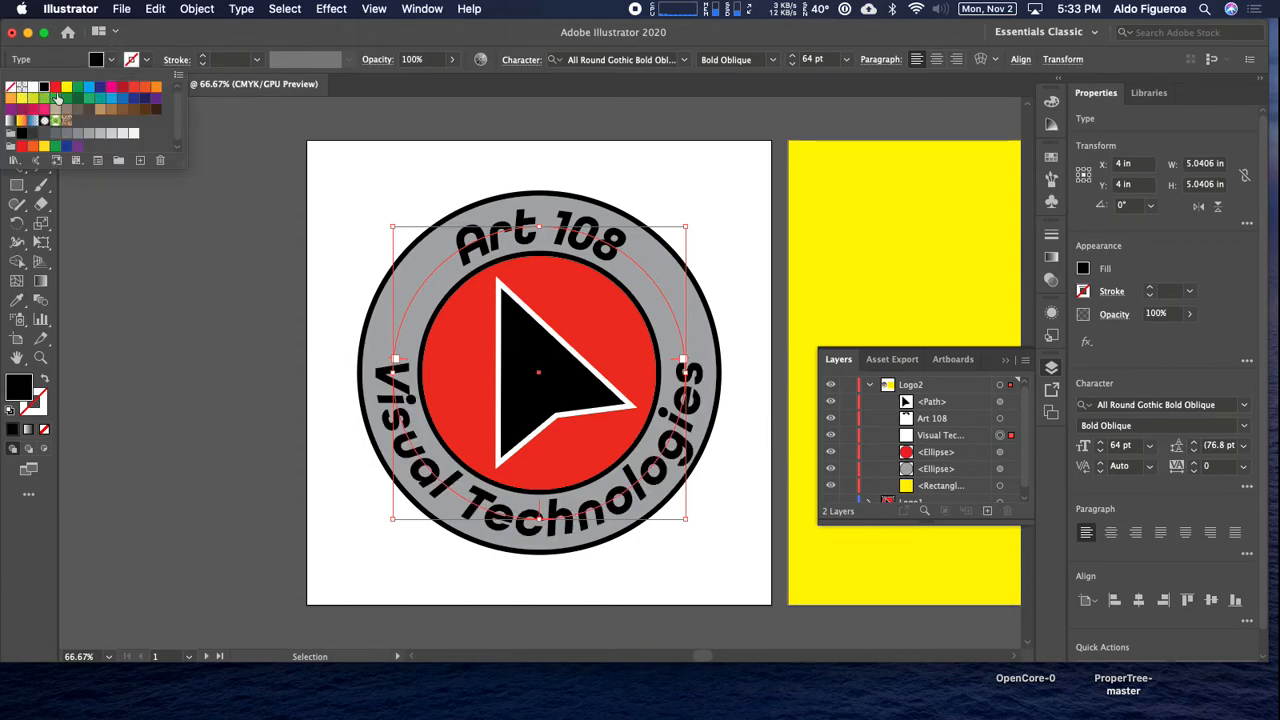
Set the red inner circle's stroke color to white.
{"action": "left_click", "coordinate": [1000, 450]}
{"action": "left_click", "coordinate": [1008, 457]}
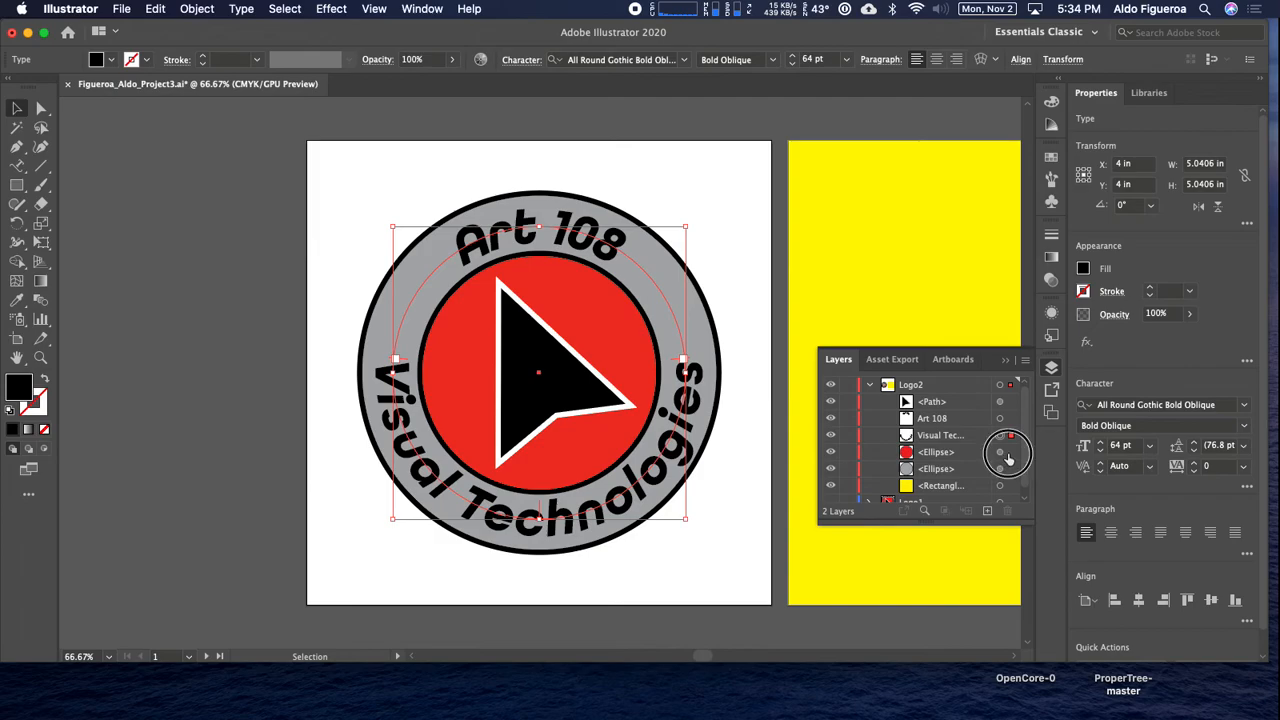
{"action": "left_click", "coordinate": [130, 62]}
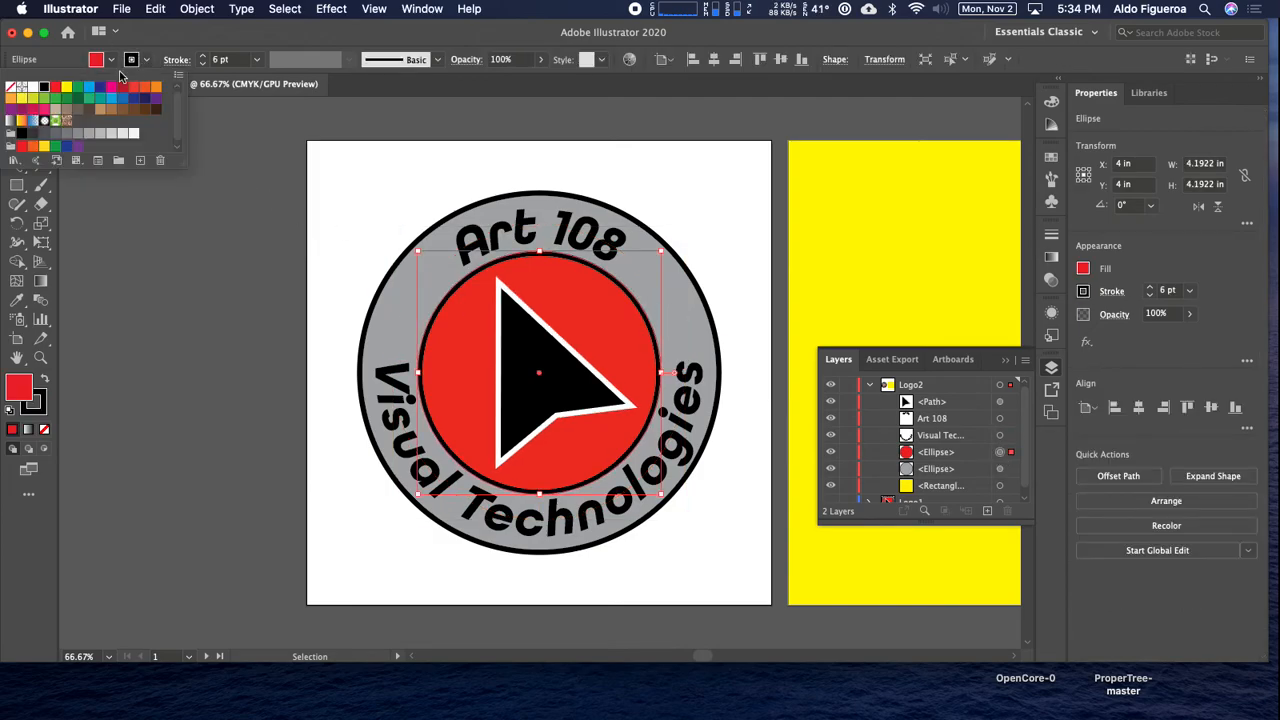
{"action": "left_click", "coordinate": [32, 89]}
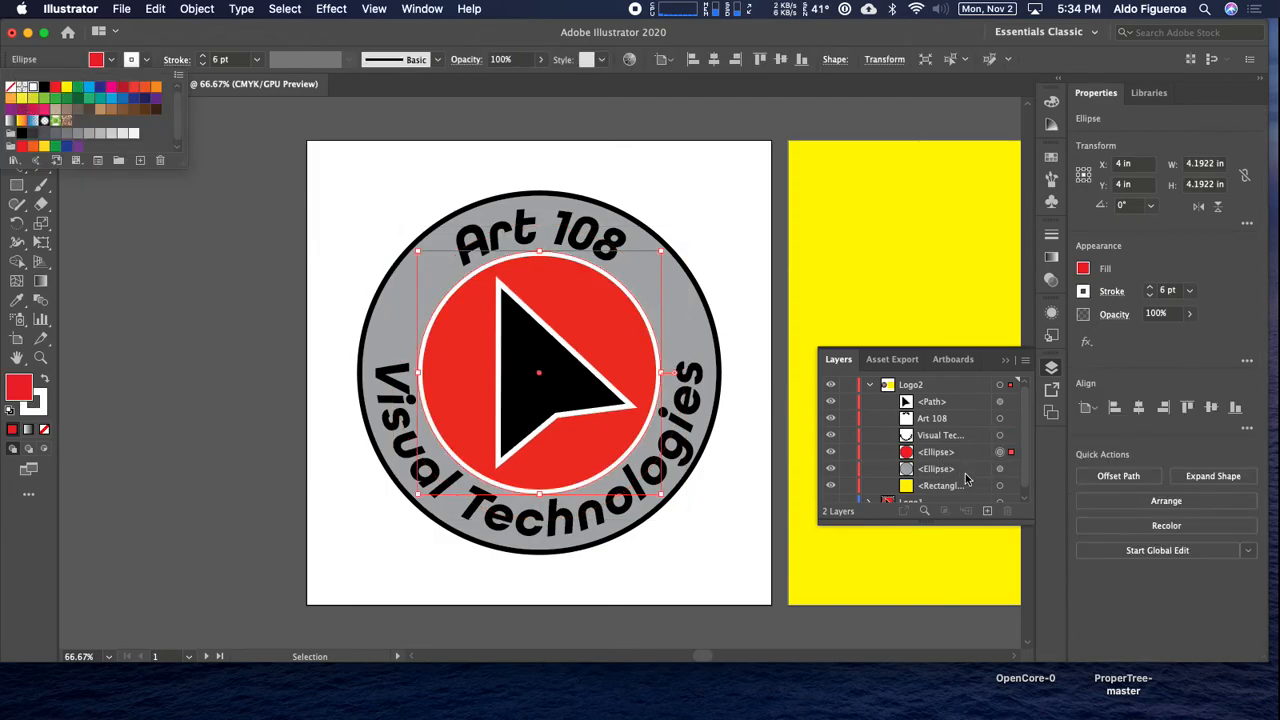
Try a red stroke on the gray outer circle.
{"action": "left_click", "coordinate": [1000, 478]}
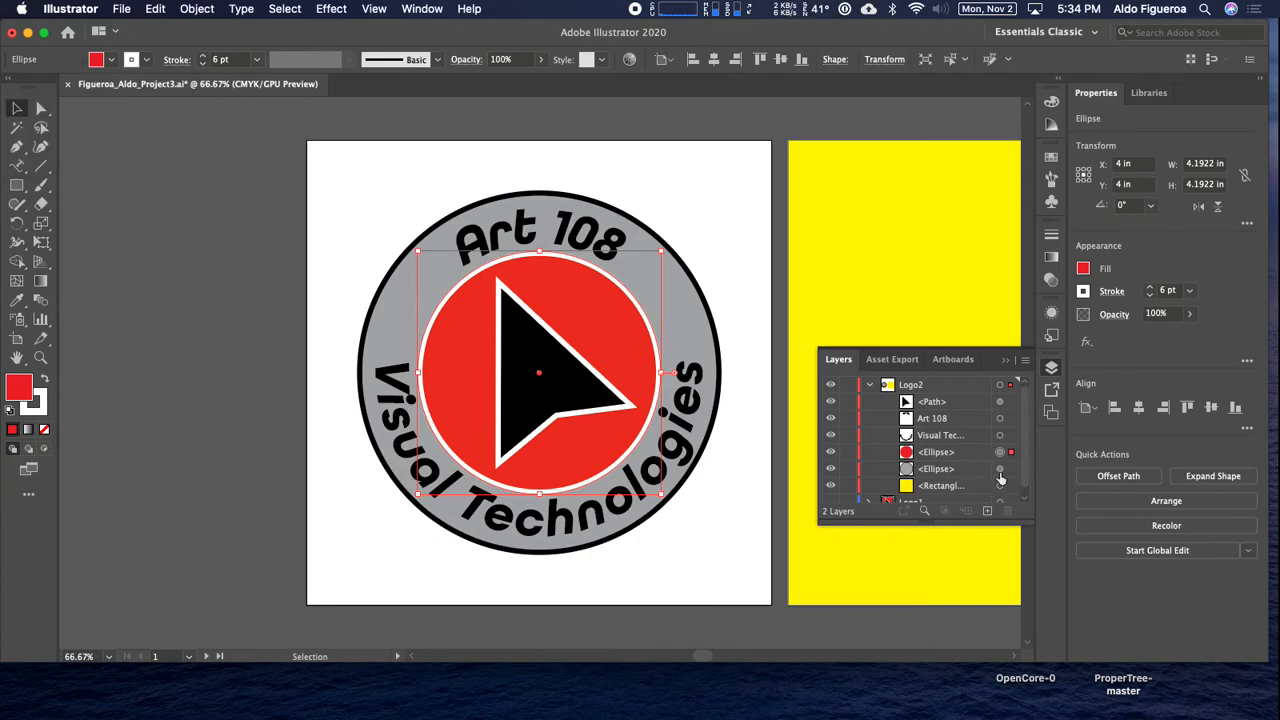
{"action": "left_click", "coordinate": [1000, 470]}
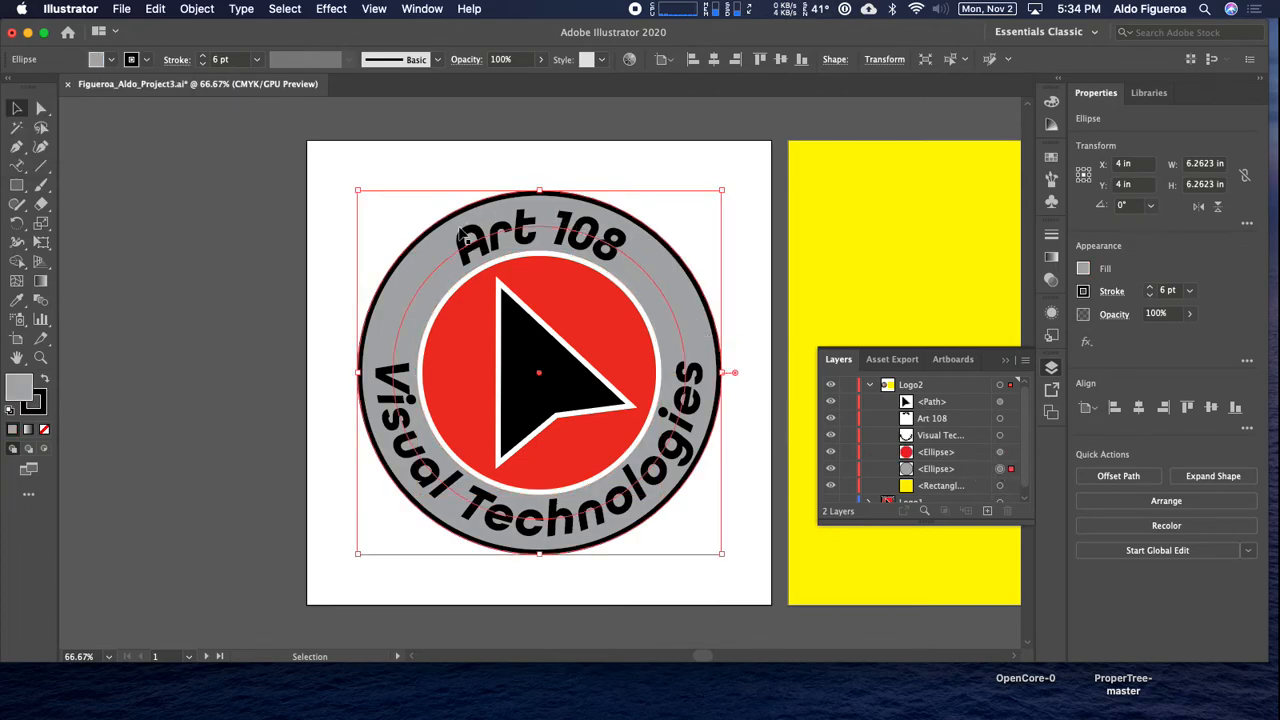
{"action": "left_click", "coordinate": [147, 59]}
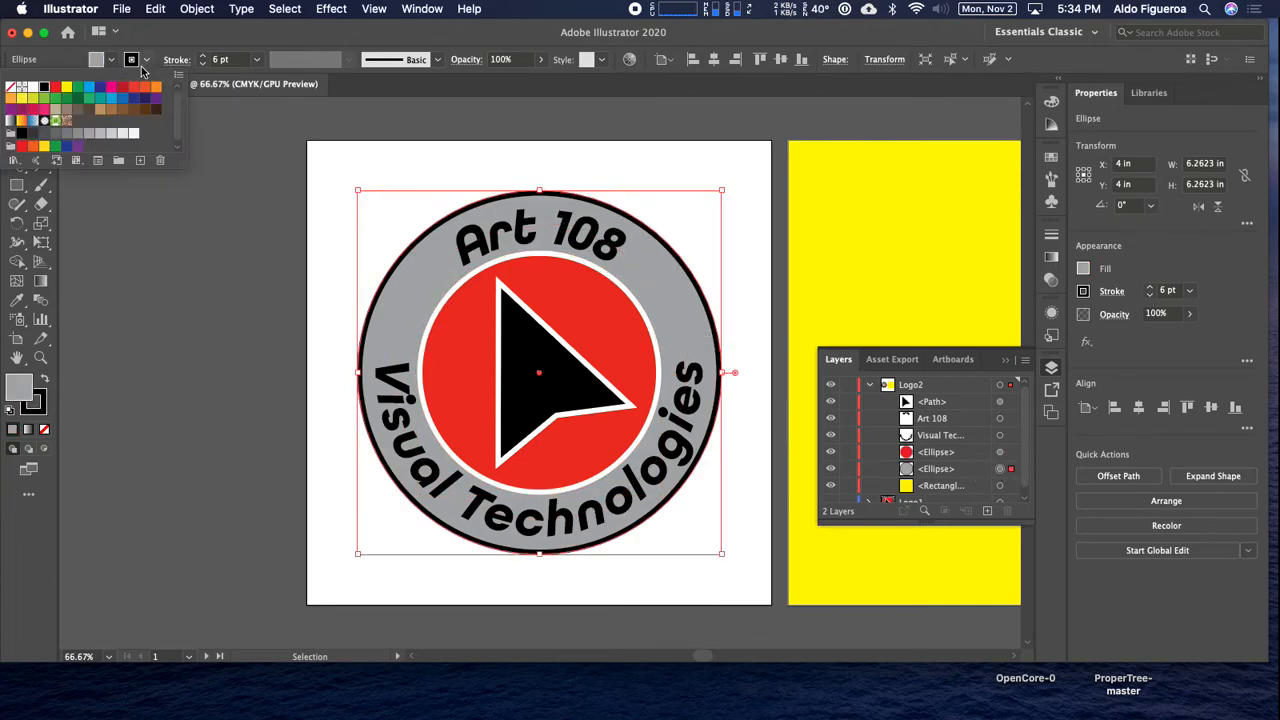
{"action": "left_click", "coordinate": [55, 89]}
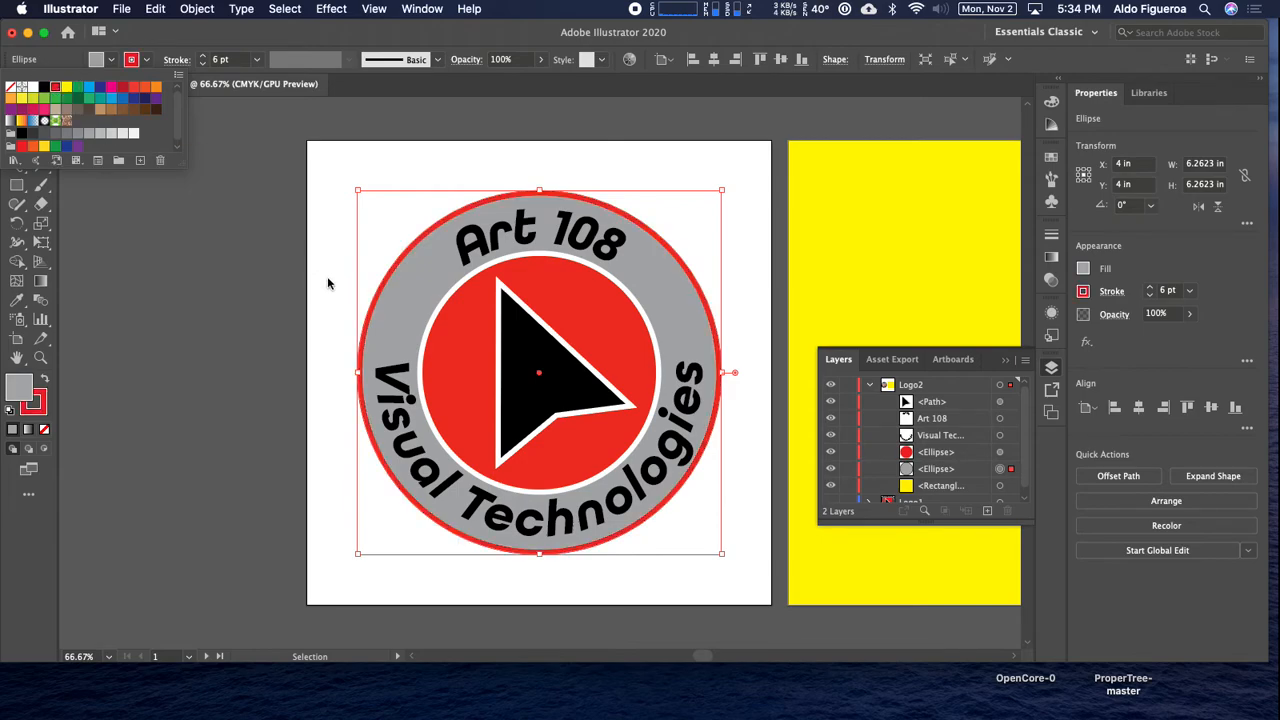
{"action": "left_click", "coordinate": [233, 250]}
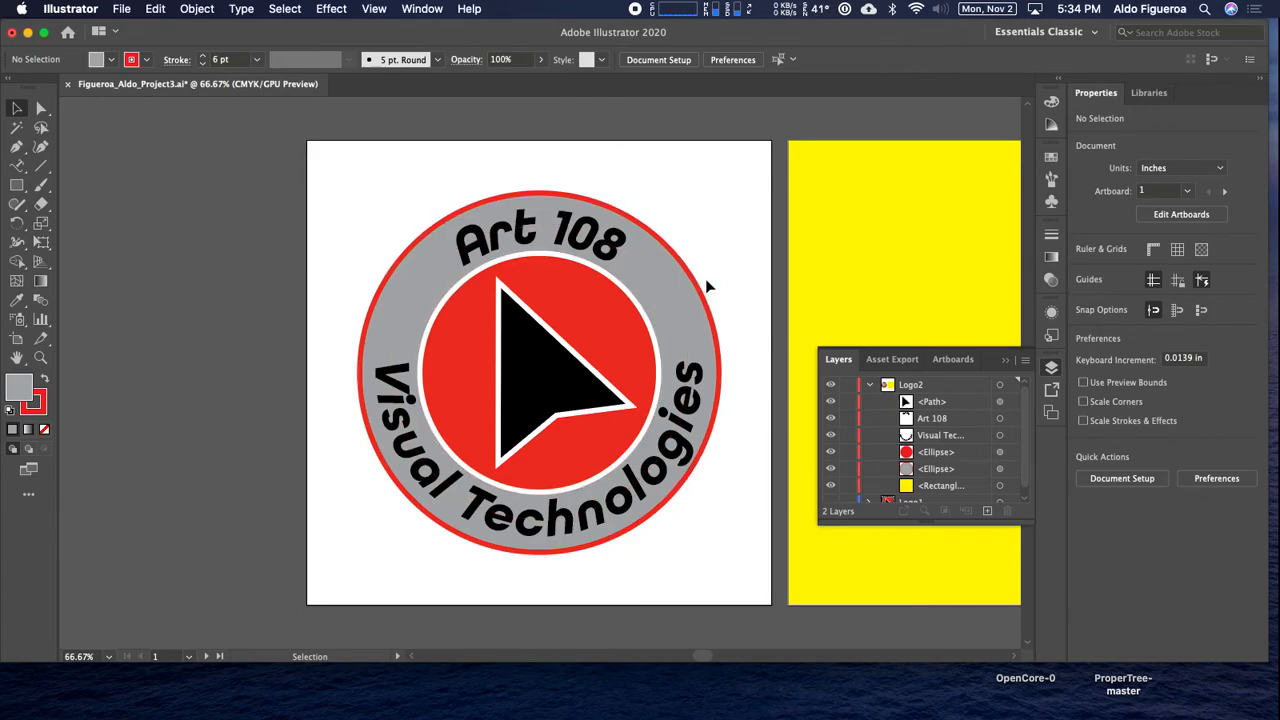
Set the gray outer circle's stroke color to black and deselect it.
{"action": "left_click", "coordinate": [1000, 469]}
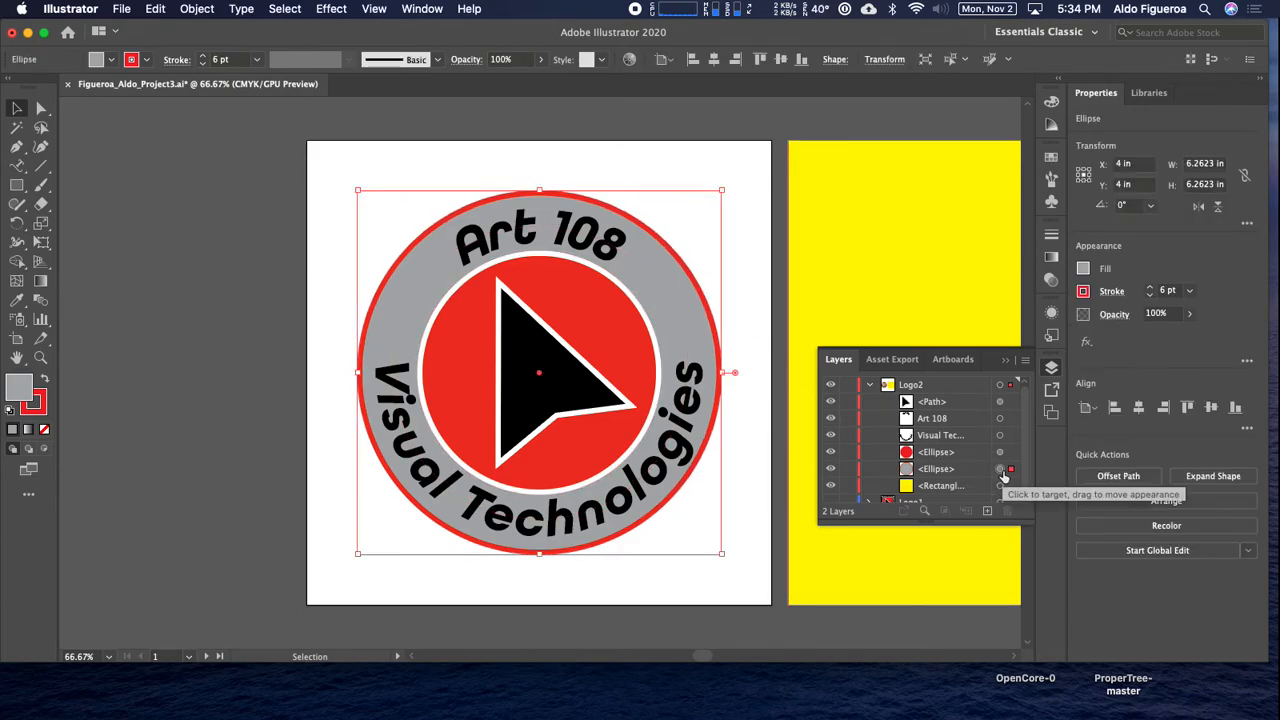
{"action": "left_click", "coordinate": [146, 59]}
{"action": "left_click", "coordinate": [42, 88]}
{"action": "left_click", "coordinate": [110, 212]}
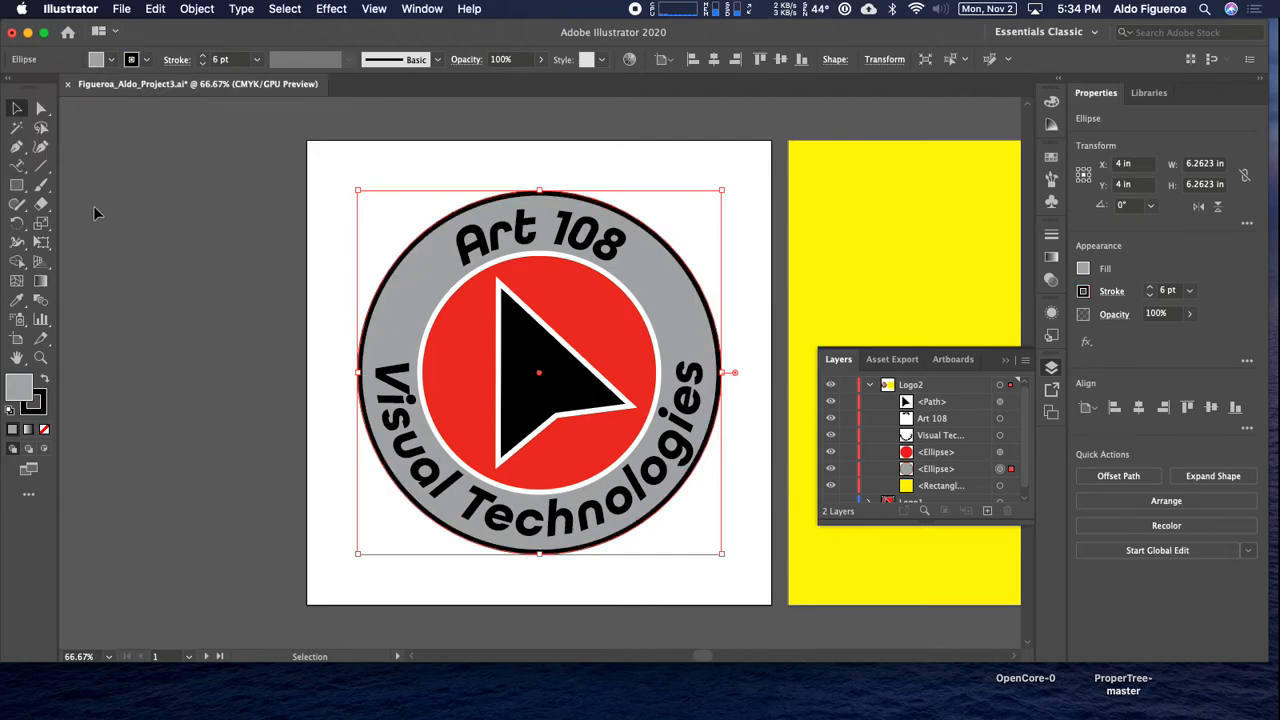
{"action": "left_click", "coordinate": [185, 333]}
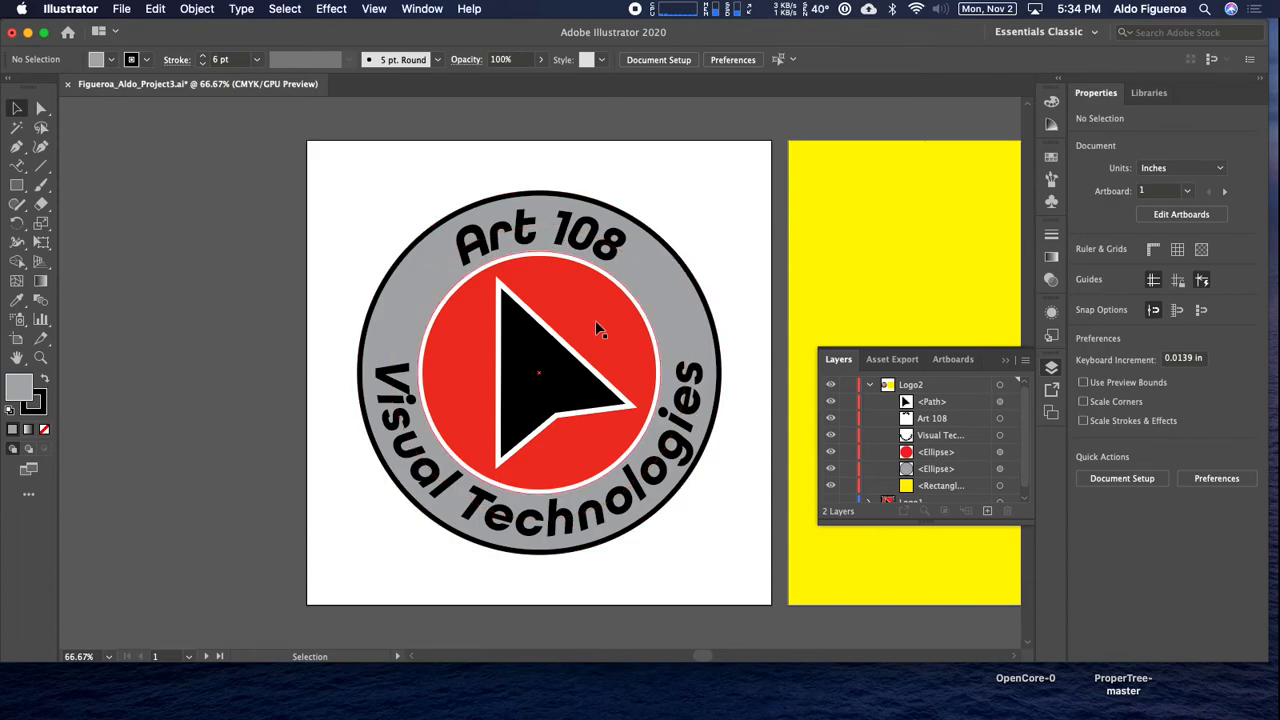
Compare the Logo1 and Logo2 designs by showing each layer alone, ending with only Logo2 visible.
{"action": "key", "text": "space"}
{"action": "left_click_drag", "start_coordinate": [648, 315], "coordinate": [423, 318]}
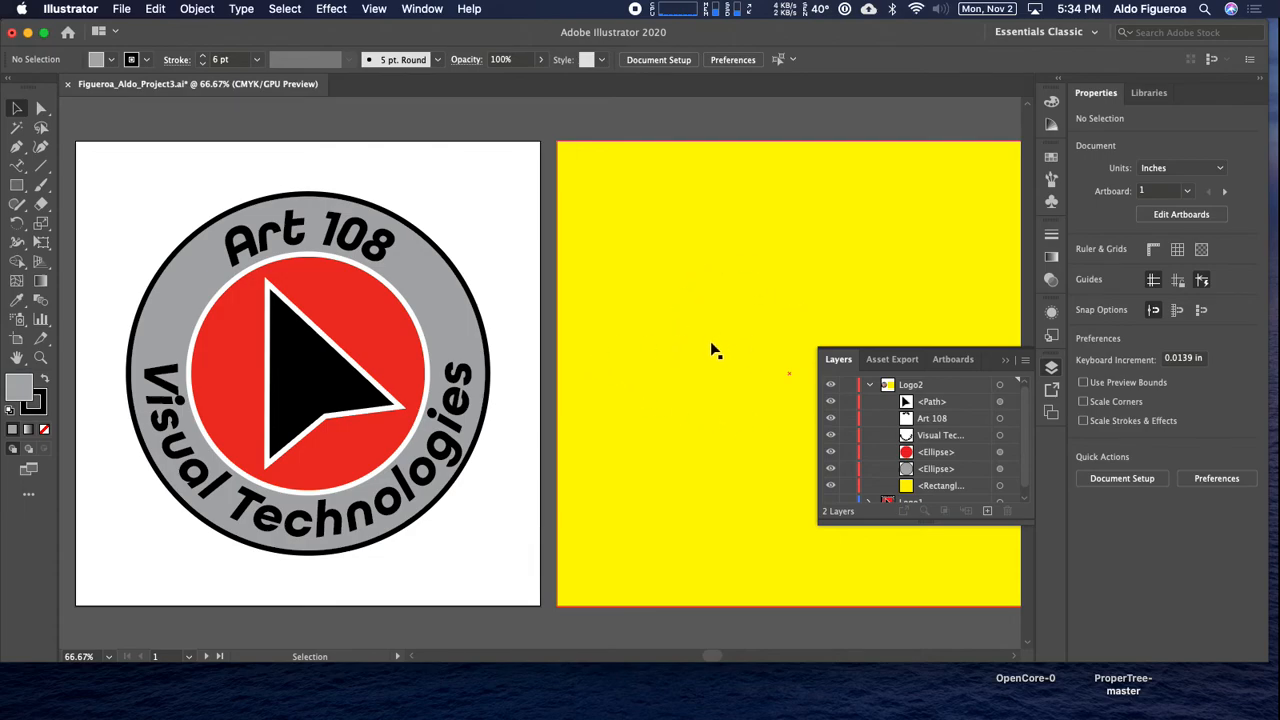
{"action": "scroll", "coordinate": [873, 424], "scroll_direction": "down", "scroll_amount": 1}
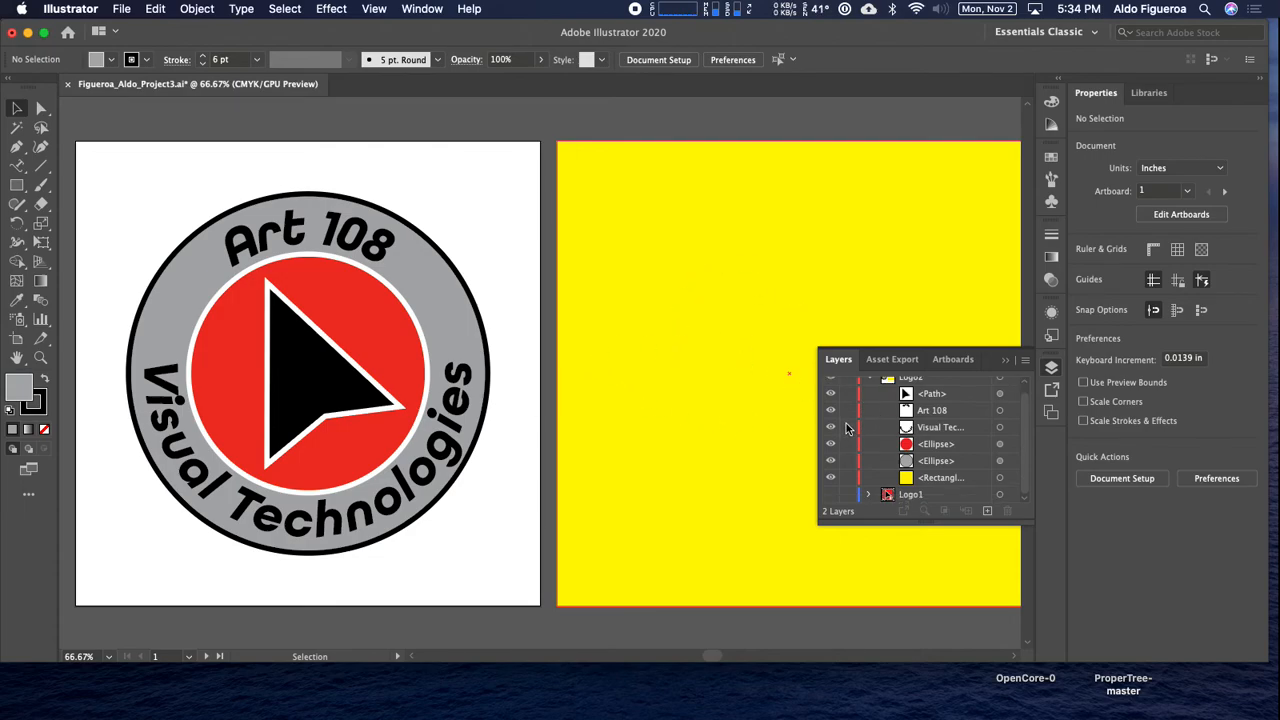
{"action": "scroll", "coordinate": [845, 427], "scroll_direction": "up", "scroll_amount": 1}
{"action": "key", "text": "super+minus"}
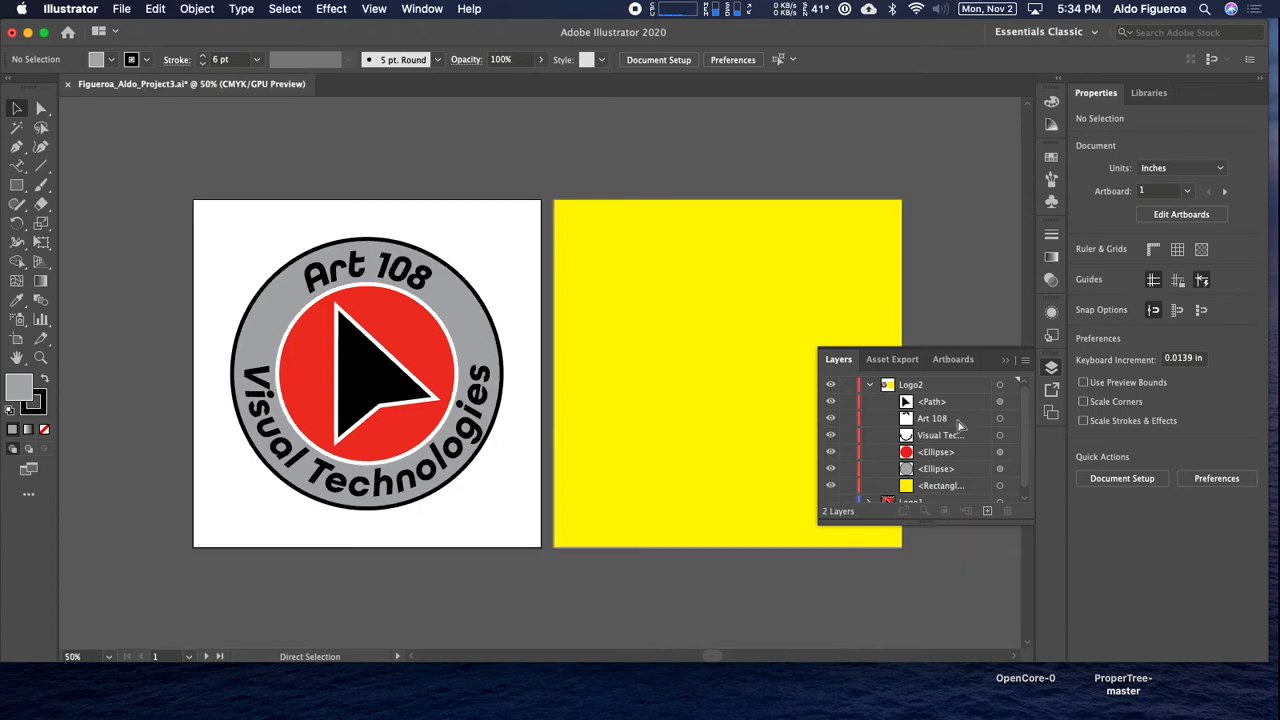
{"action": "left_click", "coordinate": [869, 386]}
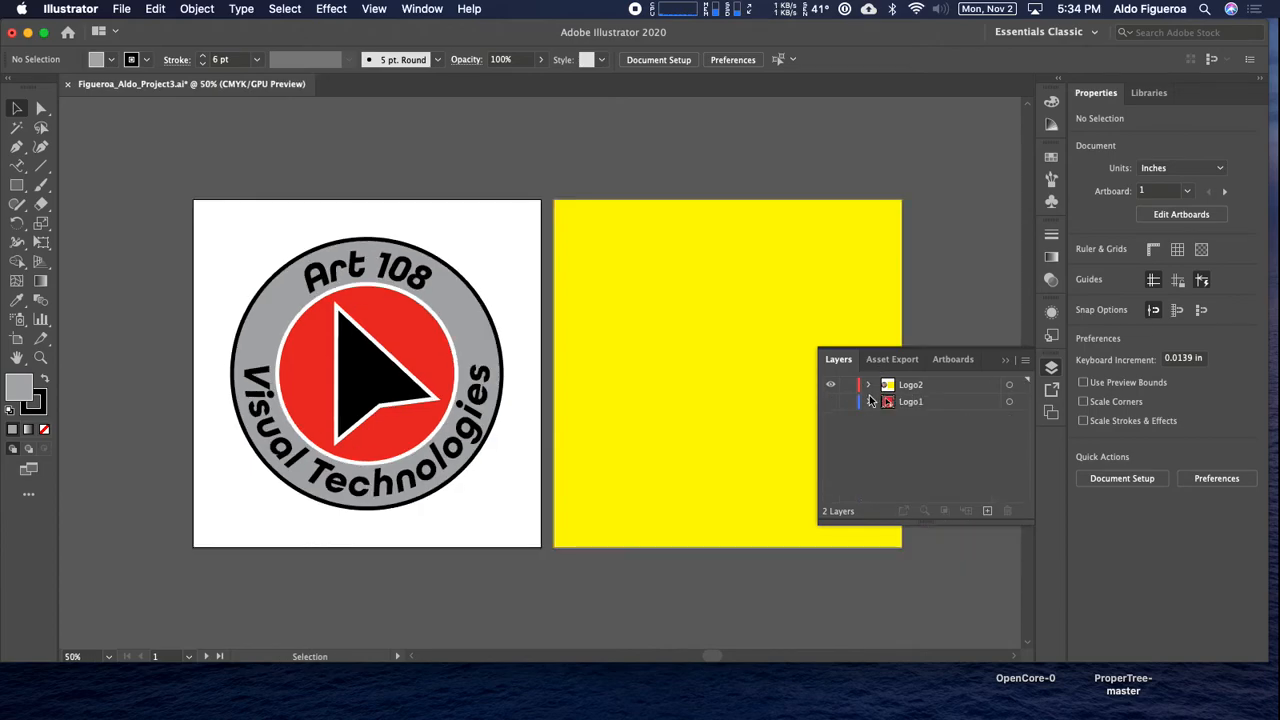
{"action": "left_click", "coordinate": [832, 402], "text": "super"}
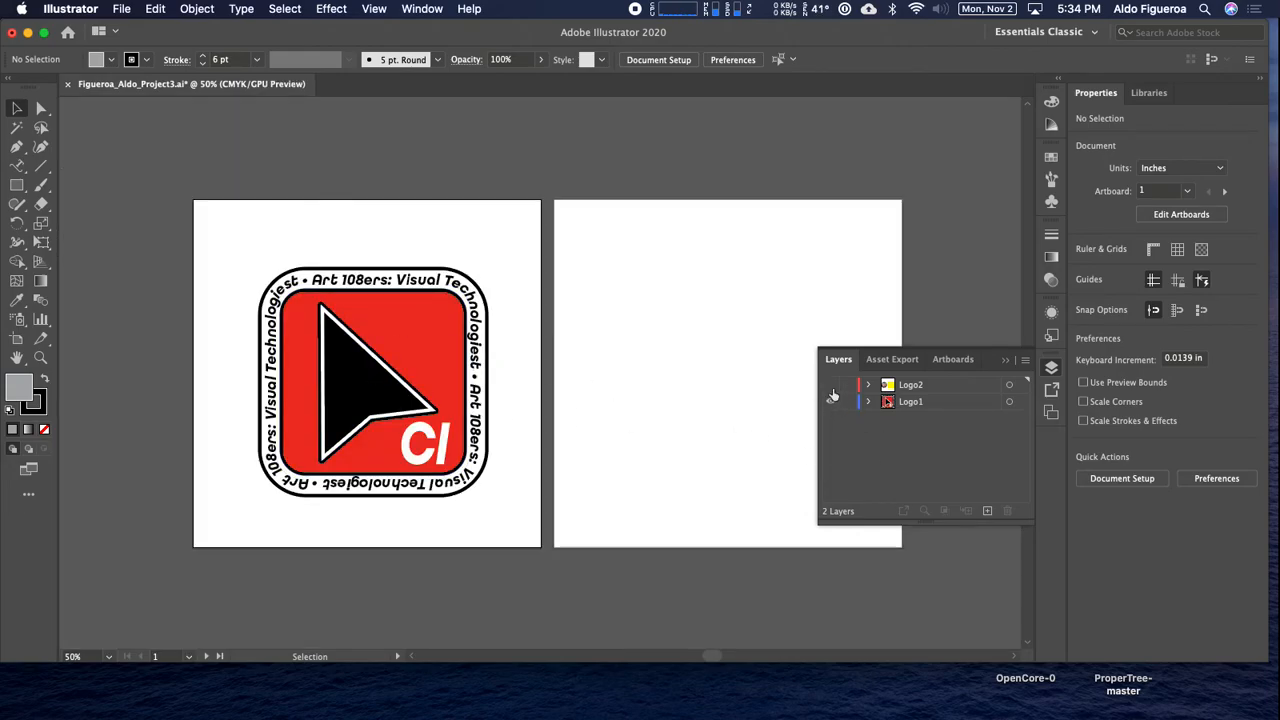
{"action": "left_click", "coordinate": [830, 402]}
{"action": "left_click", "coordinate": [830, 386]}
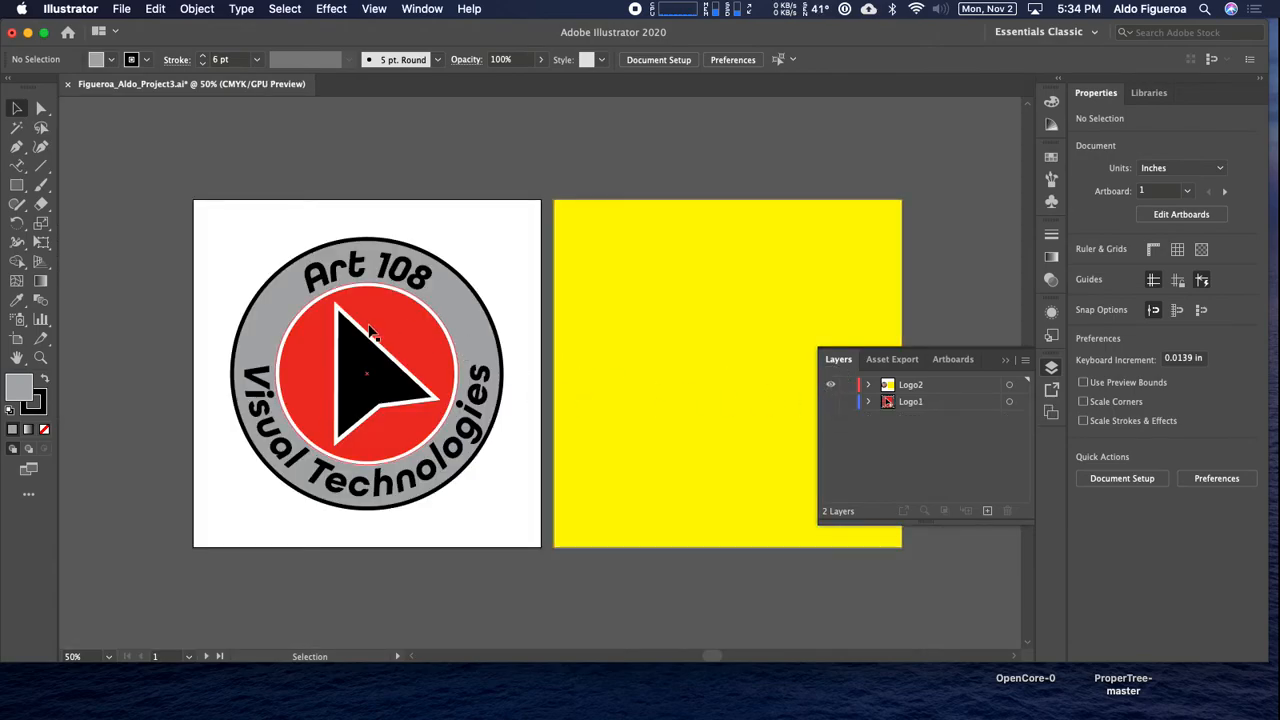
{"action": "left_click", "coordinate": [831, 402]}
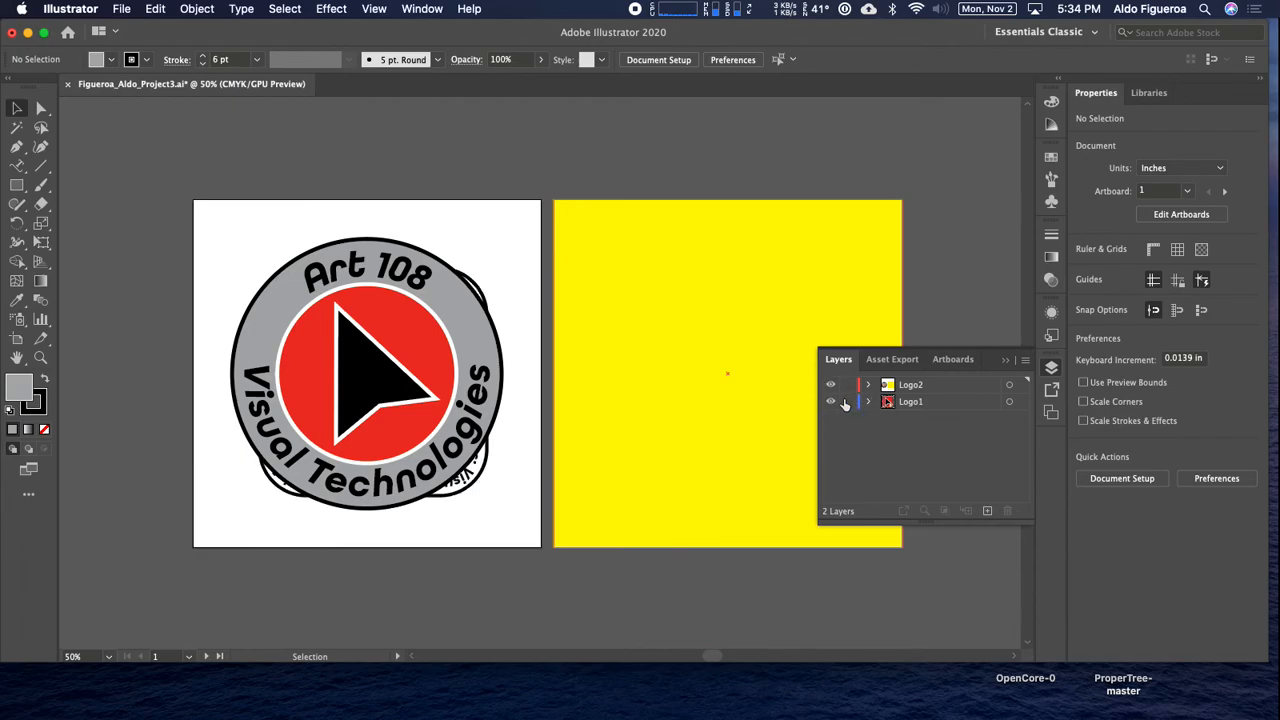
{"action": "left_click", "coordinate": [831, 386]}
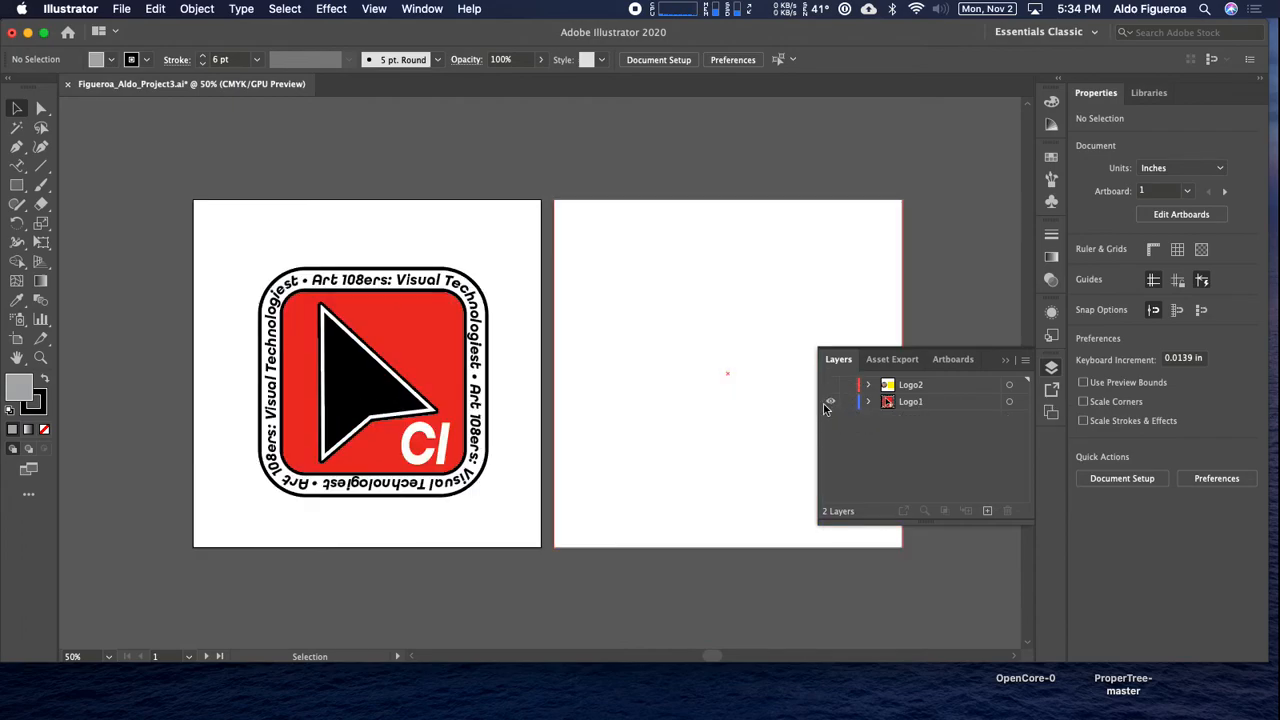
{"action": "left_click", "coordinate": [828, 403]}
{"action": "left_click", "coordinate": [831, 386]}
Select all artwork on the Logo2 layer and expand the layer to list its objects.
{"action": "left_click", "coordinate": [1007, 388]}
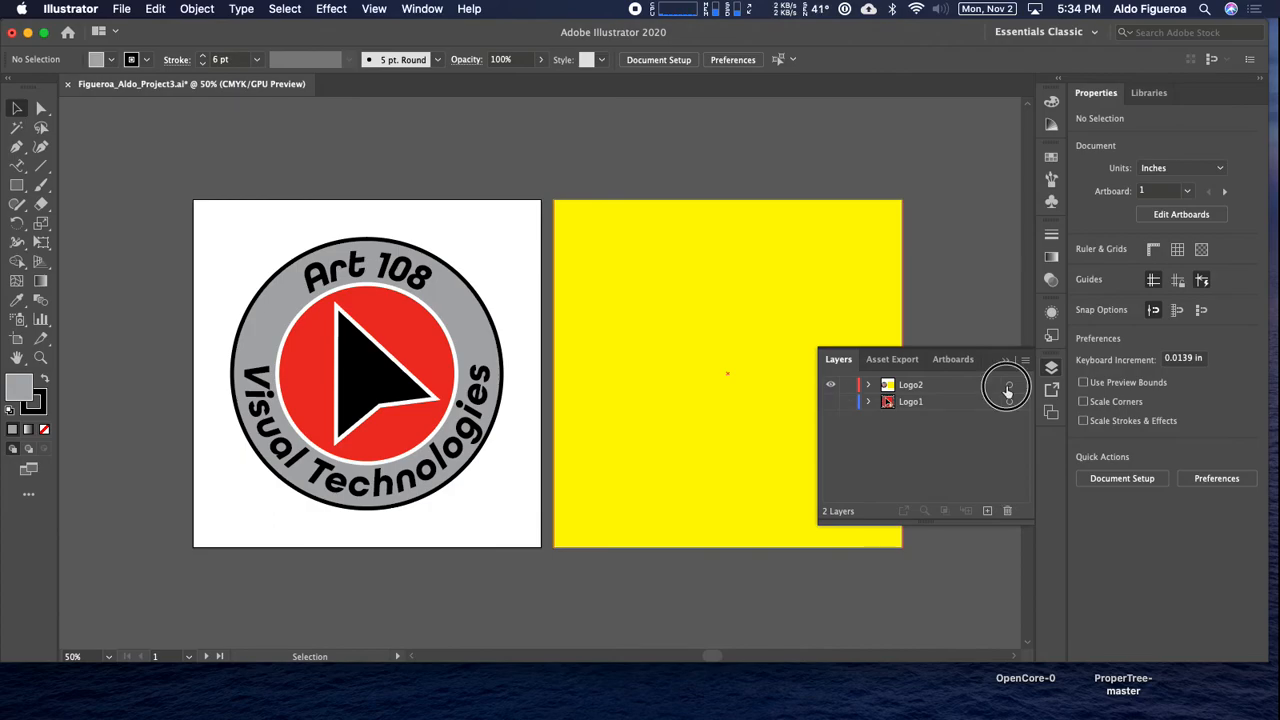
{"action": "key", "text": "super+equal"}
{"action": "key", "text": "v"}
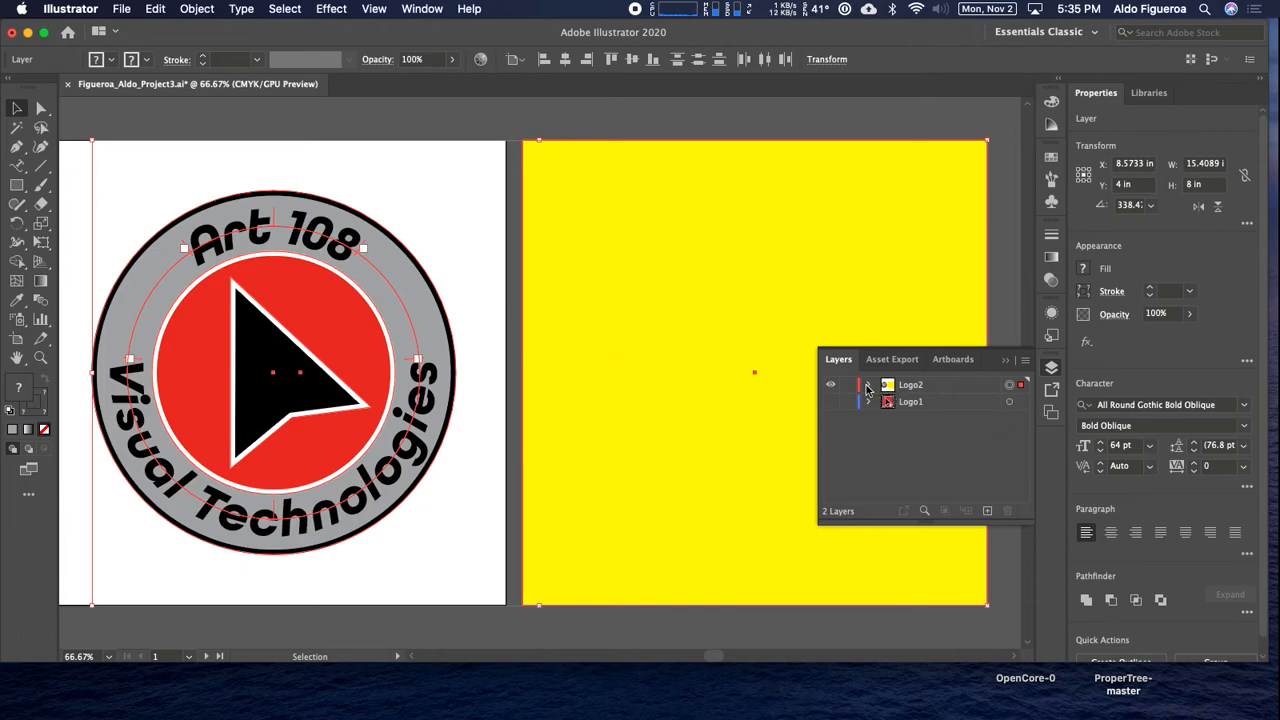
{"action": "left_click", "coordinate": [868, 387]}
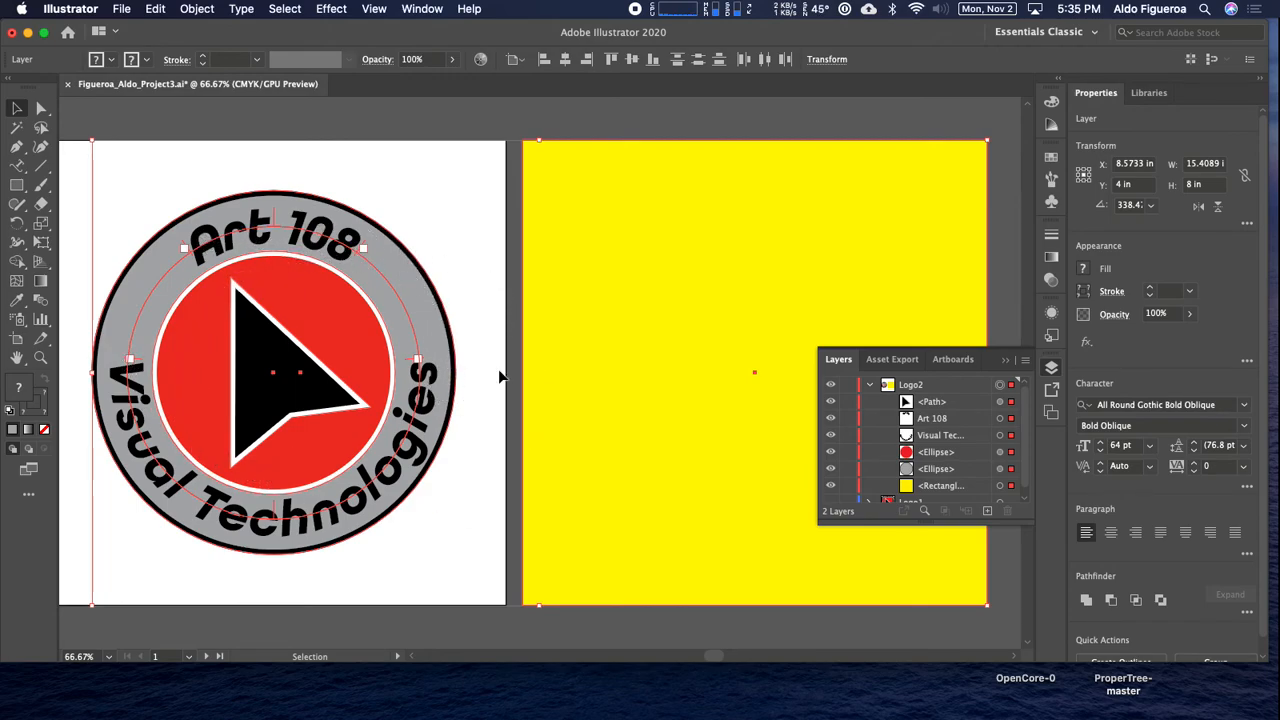
Sketch a smooth S-shaped curve with the Pencil tool above the badge's artboard, about 9.3 in wide and 2.5 in high.
{"action": "left_click_drag", "start_coordinate": [398, 326], "coordinate": [769, 511]}
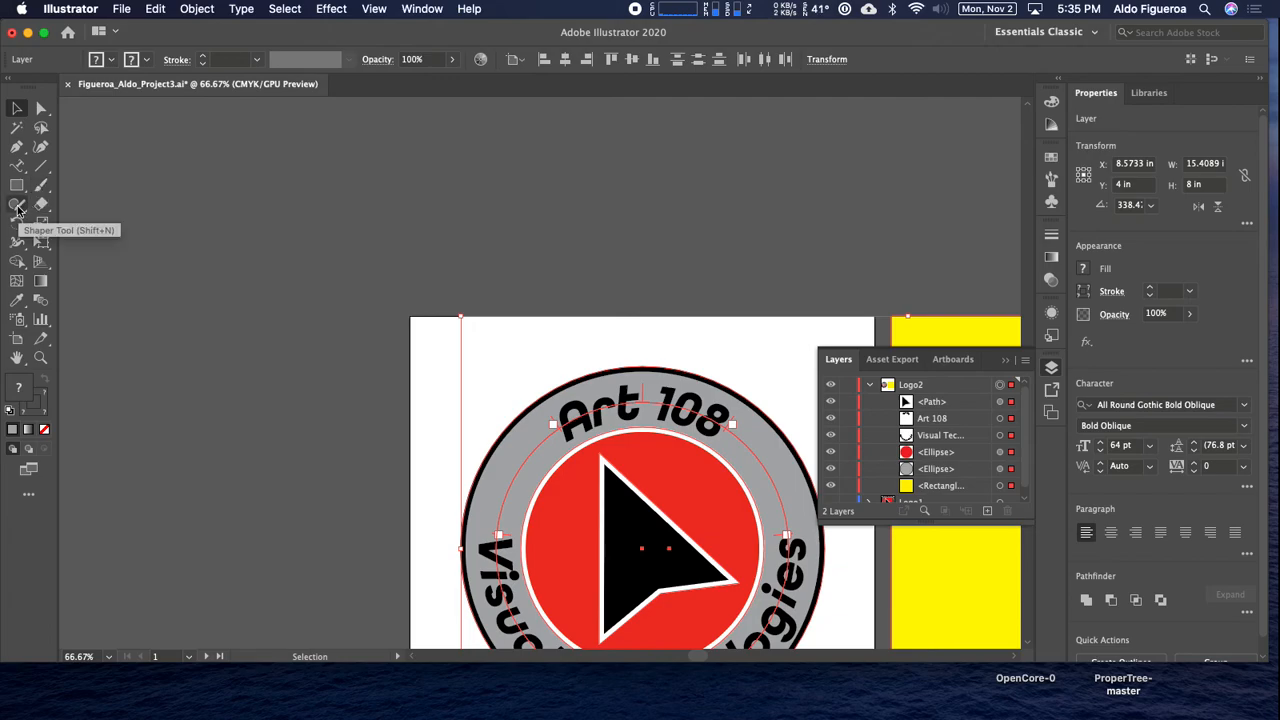
{"action": "left_click_drag", "start_coordinate": [17, 208], "coordinate": [88, 222]}
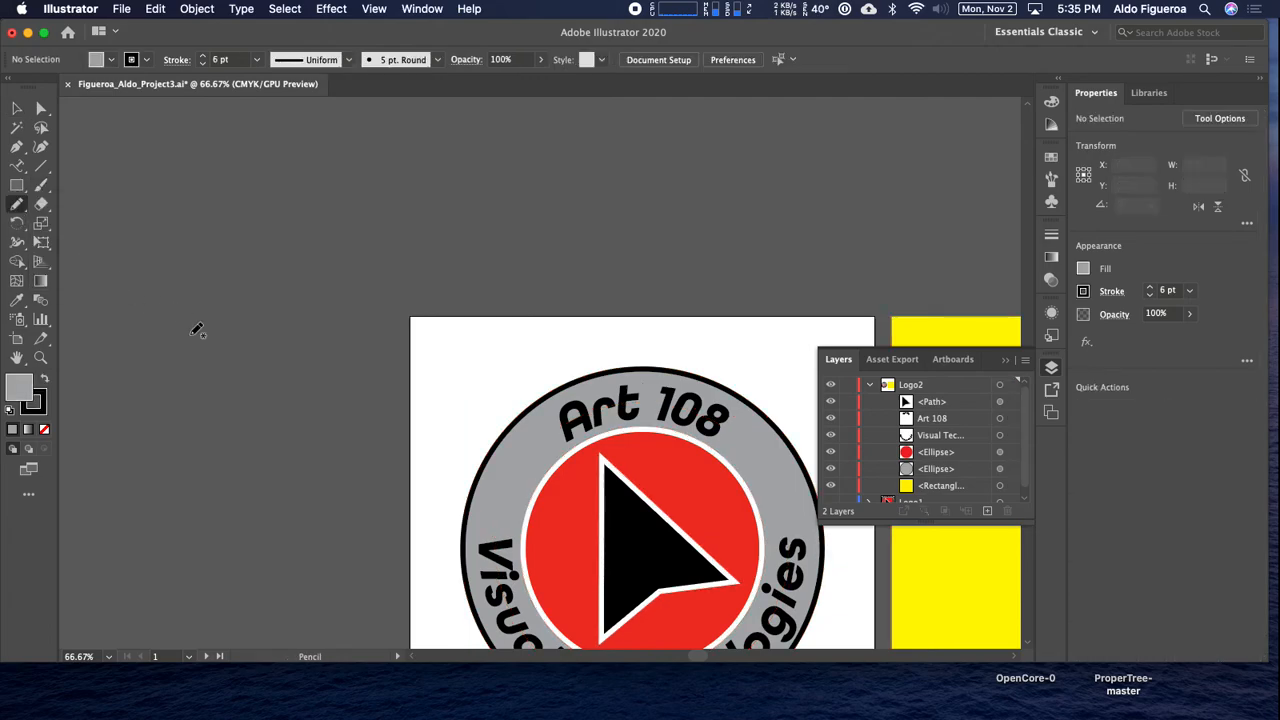
{"action": "mouse_move", "coordinate": [140, 353]}
{"action": "left_mouse_down"}
{"action": "mouse_move", "coordinate": [315, 326]}
{"action": "mouse_move", "coordinate": [475, 235]}
{"action": "mouse_move", "coordinate": [681, 219]}
{"action": "left_mouse_up"}
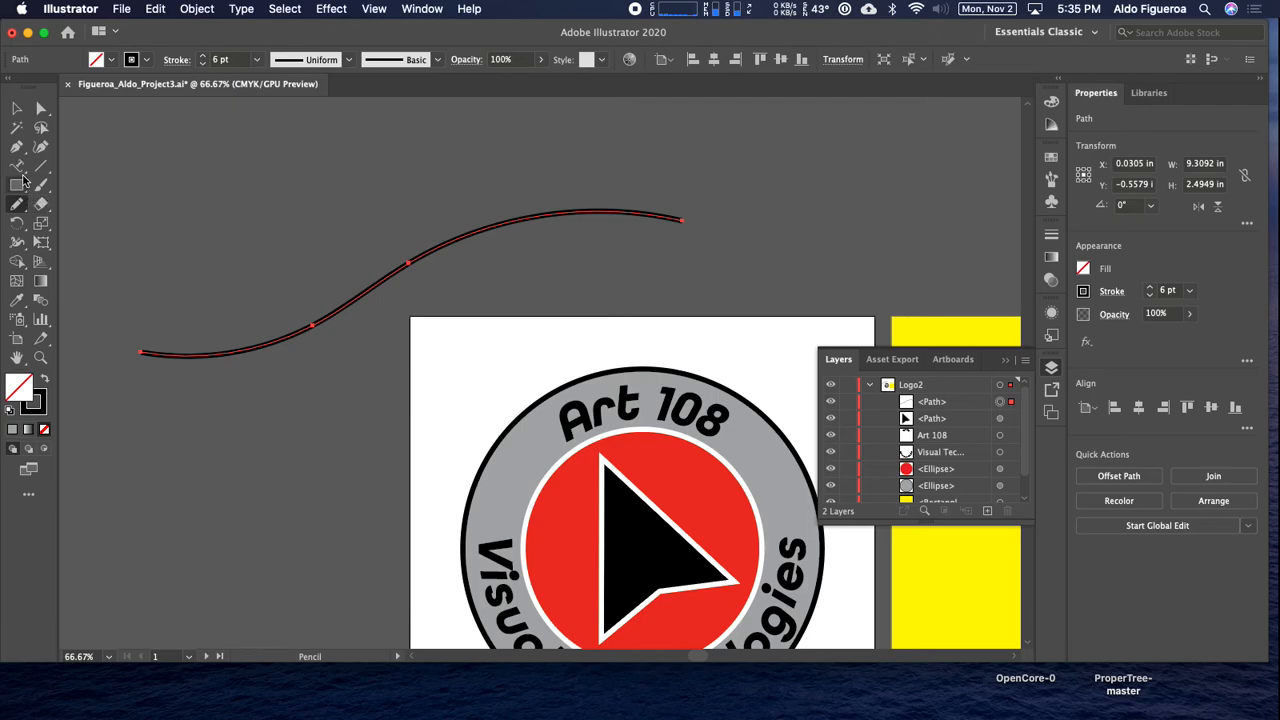
Place type along the freehand curve reading "Art 108 Visual Technologiews".
{"action": "left_click", "coordinate": [17, 166]}
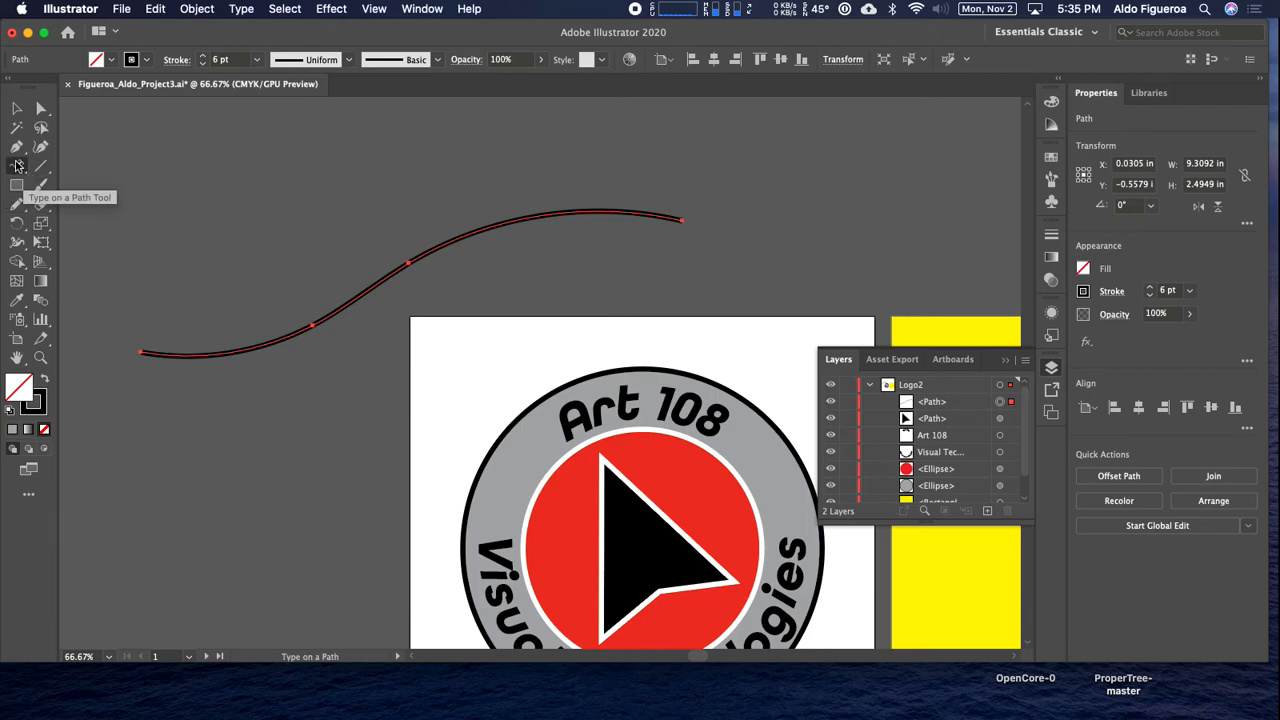
{"action": "left_click", "coordinate": [155, 351]}
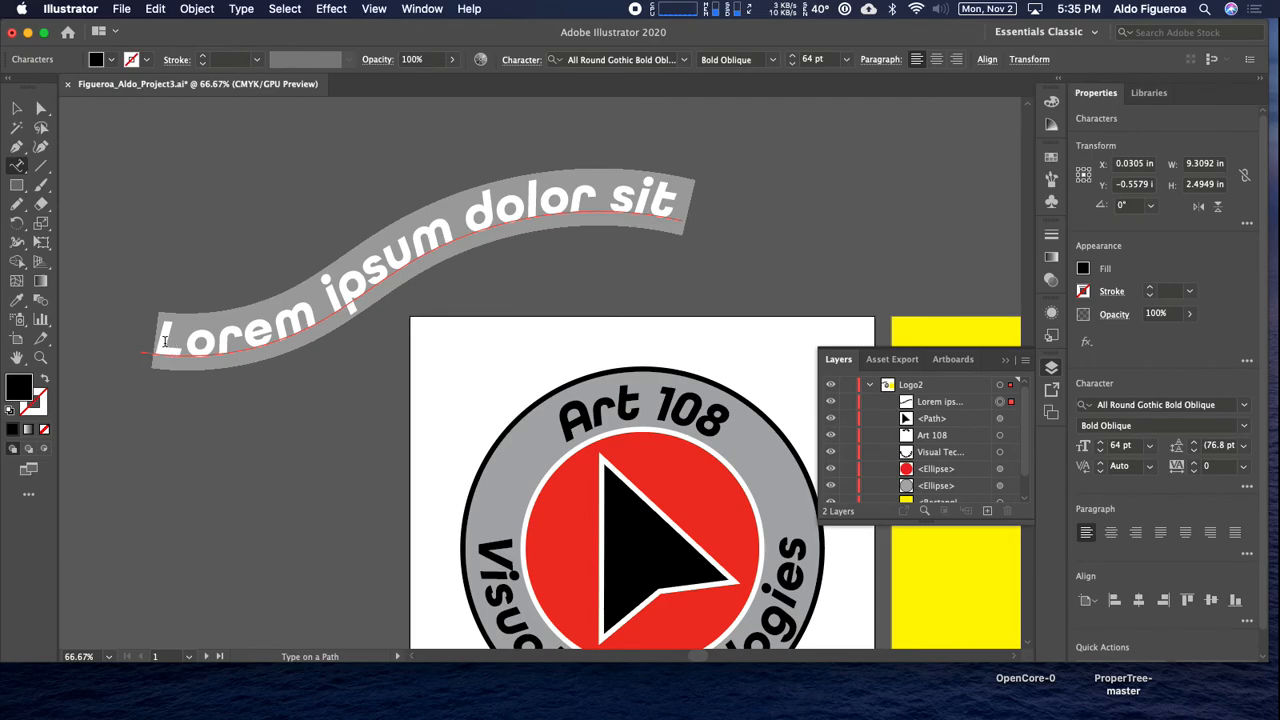
{"action": "type", "text": "Art 10"}
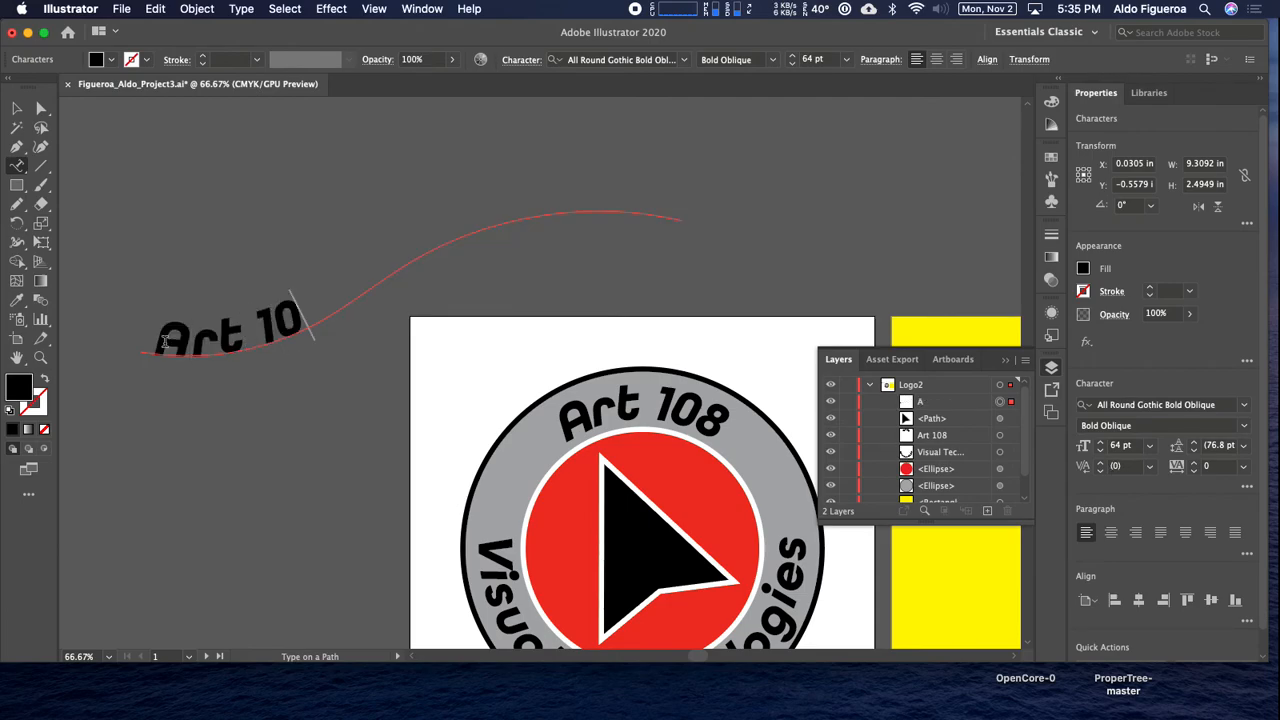
{"action": "type", "text": "8 Visual Tehc"}
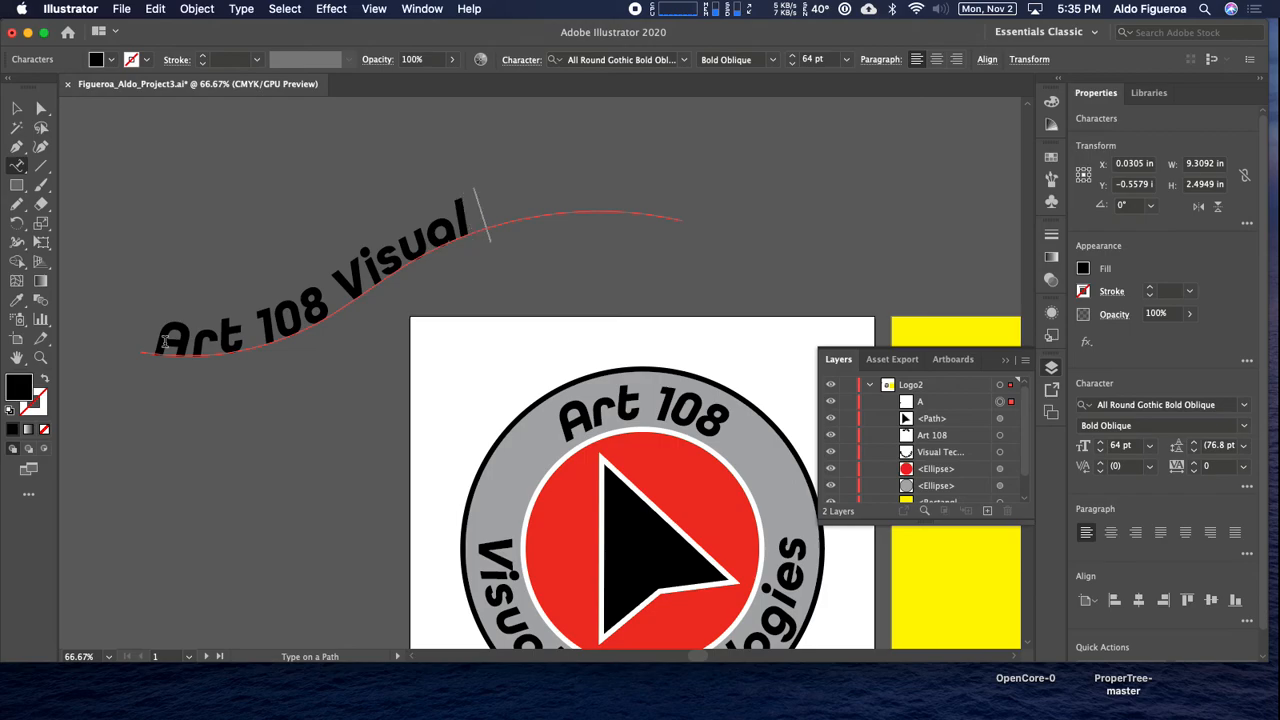
{"action": "key", "text": "BackSpace"}
{"action": "key", "text": "BackSpace"}
{"action": "type", "text": "chnolo"}
Reduce the font size of the text on the freehand curve to 48 pt so the whole phrase fits.
{"action": "left_click", "coordinate": [17, 108]}
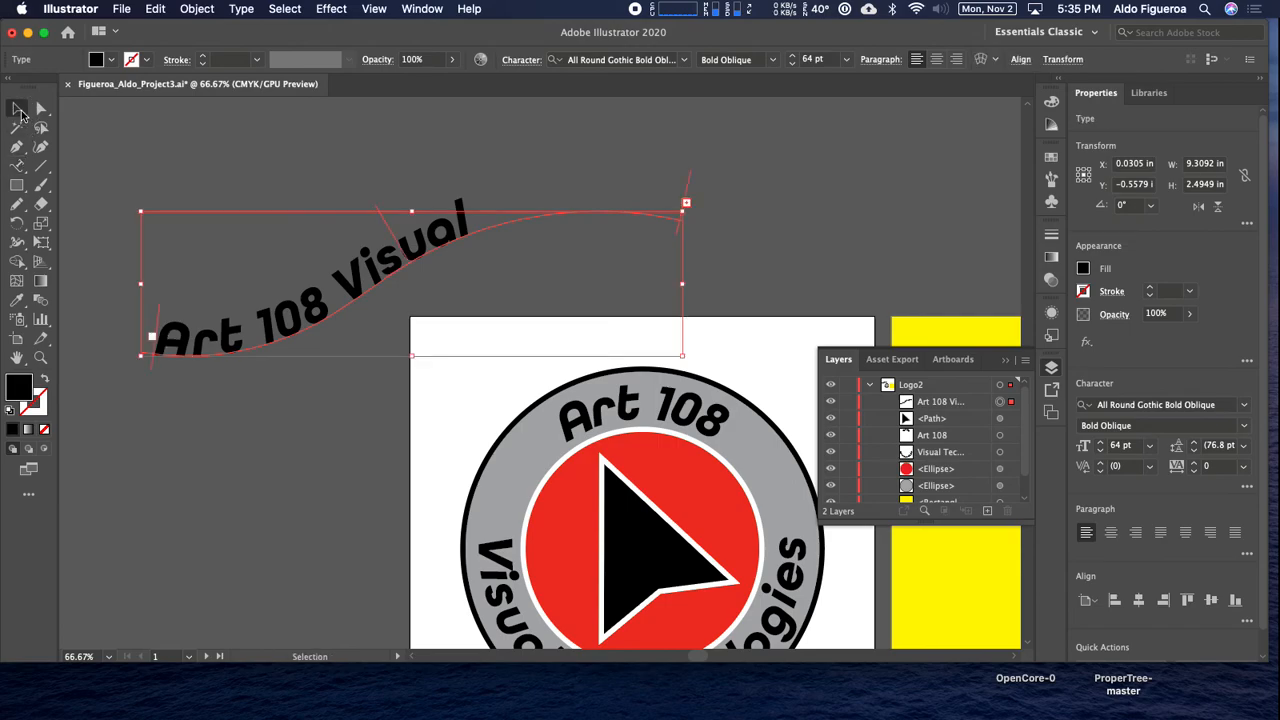
{"action": "left_click", "coordinate": [794, 65]}
{"action": "left_click", "coordinate": [794, 65]}
{"action": "left_click", "coordinate": [794, 65]}
{"action": "left_click", "coordinate": [794, 65]}
{"action": "left_click", "coordinate": [794, 65]}
{"action": "left_click", "coordinate": [794, 65]}
{"action": "left_click", "coordinate": [795, 66]}
{"action": "left_click", "coordinate": [795, 66]}
{"action": "left_click", "coordinate": [795, 66]}
{"action": "left_click", "coordinate": [795, 66]}
{"action": "left_click", "coordinate": [795, 66]}
{"action": "left_click", "coordinate": [795, 66]}
{"action": "left_click", "coordinate": [795, 66]}
{"action": "left_click", "coordinate": [795, 66]}
{"action": "left_click", "coordinate": [795, 66]}
{"action": "left_click", "coordinate": [795, 66]}
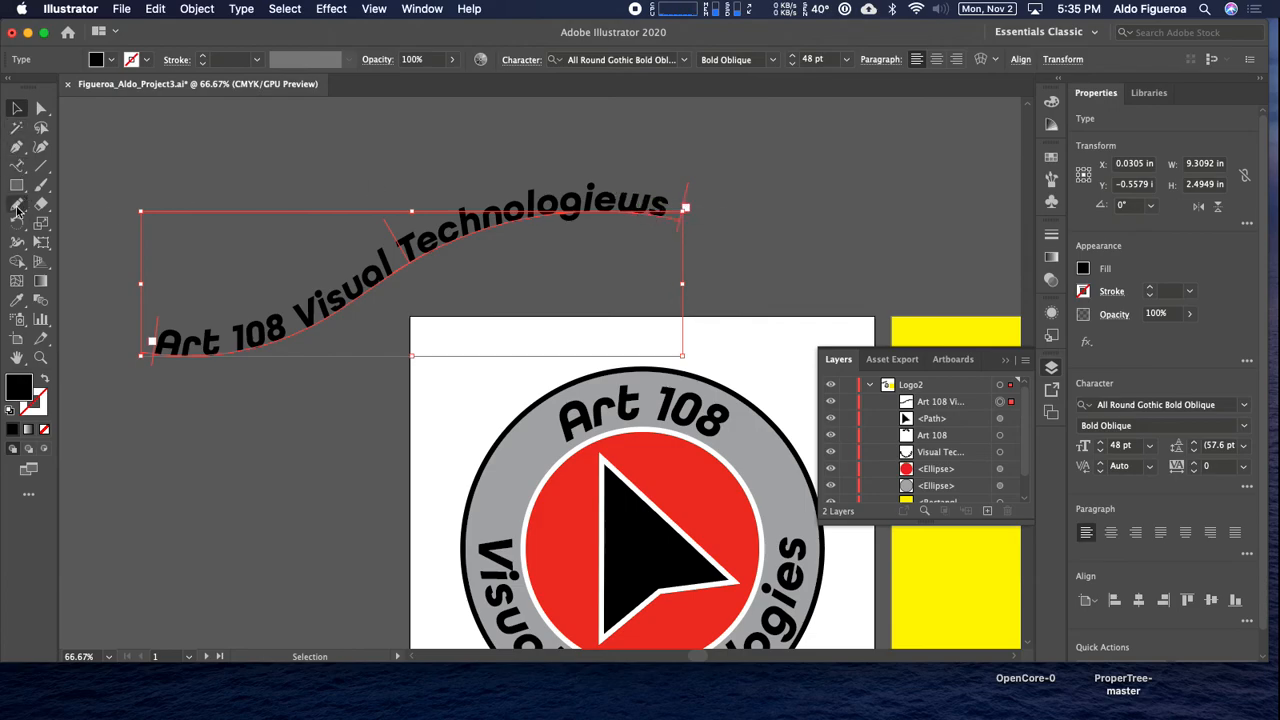
Delete the stray "w" in the curved text so its last word reads "Technologies".
{"action": "left_click", "coordinate": [19, 167]}
{"action": "left_click", "coordinate": [652, 203]}
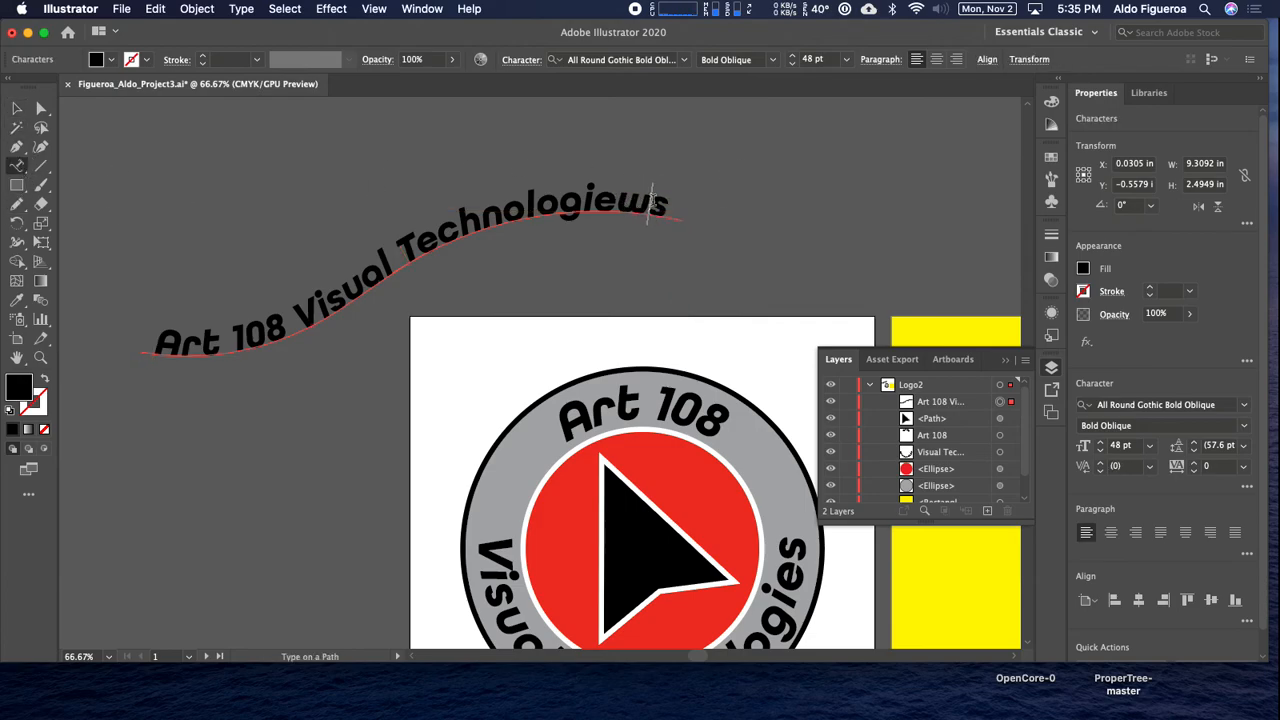
{"action": "key", "text": "BackSpace"}
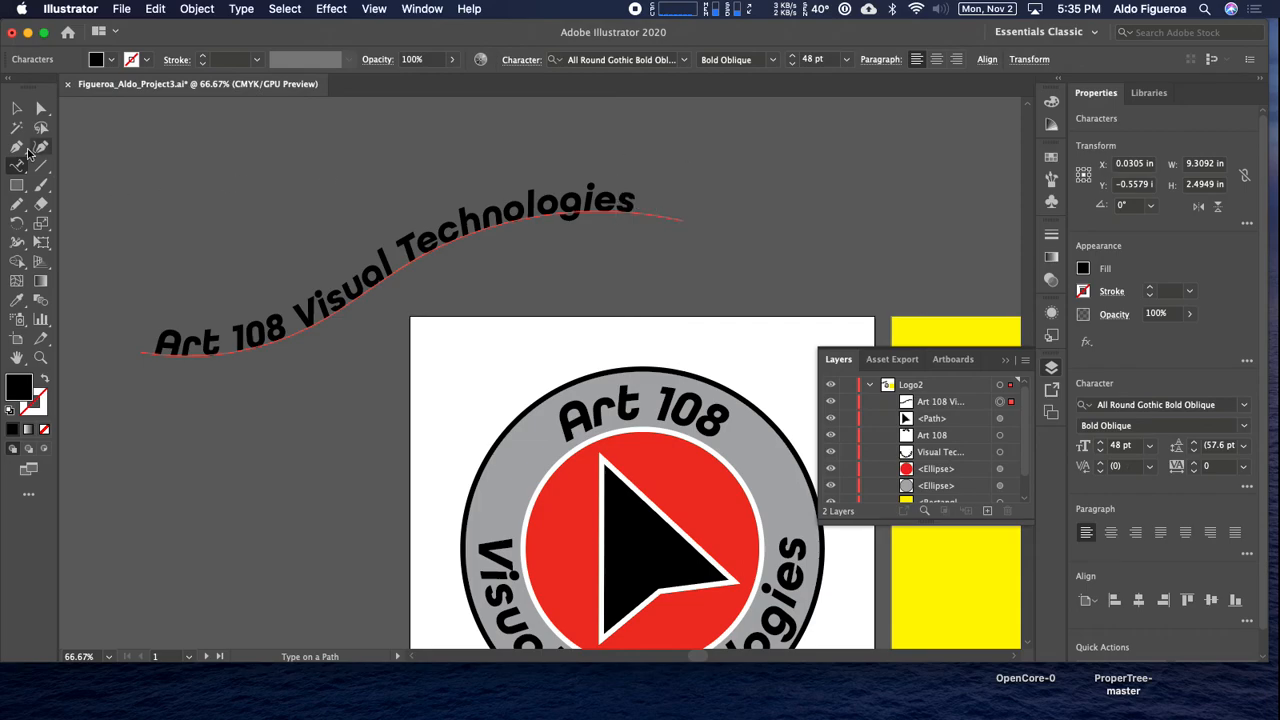
Increase the font size of the text on the freehand curve to 52 pt and deselect it.
{"action": "left_click", "coordinate": [17, 108]}
{"action": "left_click", "coordinate": [791, 56]}
{"action": "left_click", "coordinate": [791, 56]}
{"action": "left_click", "coordinate": [791, 56]}
{"action": "left_click", "coordinate": [791, 56]}
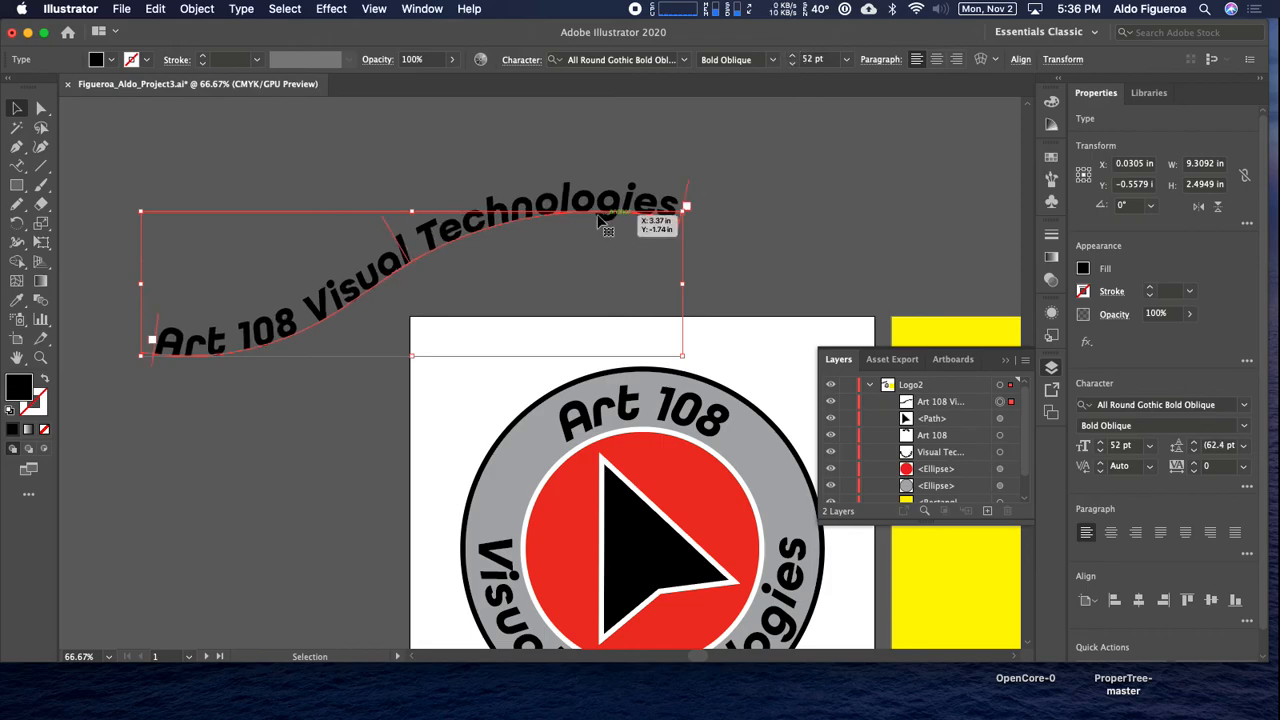
{"action": "left_click", "coordinate": [414, 157]}
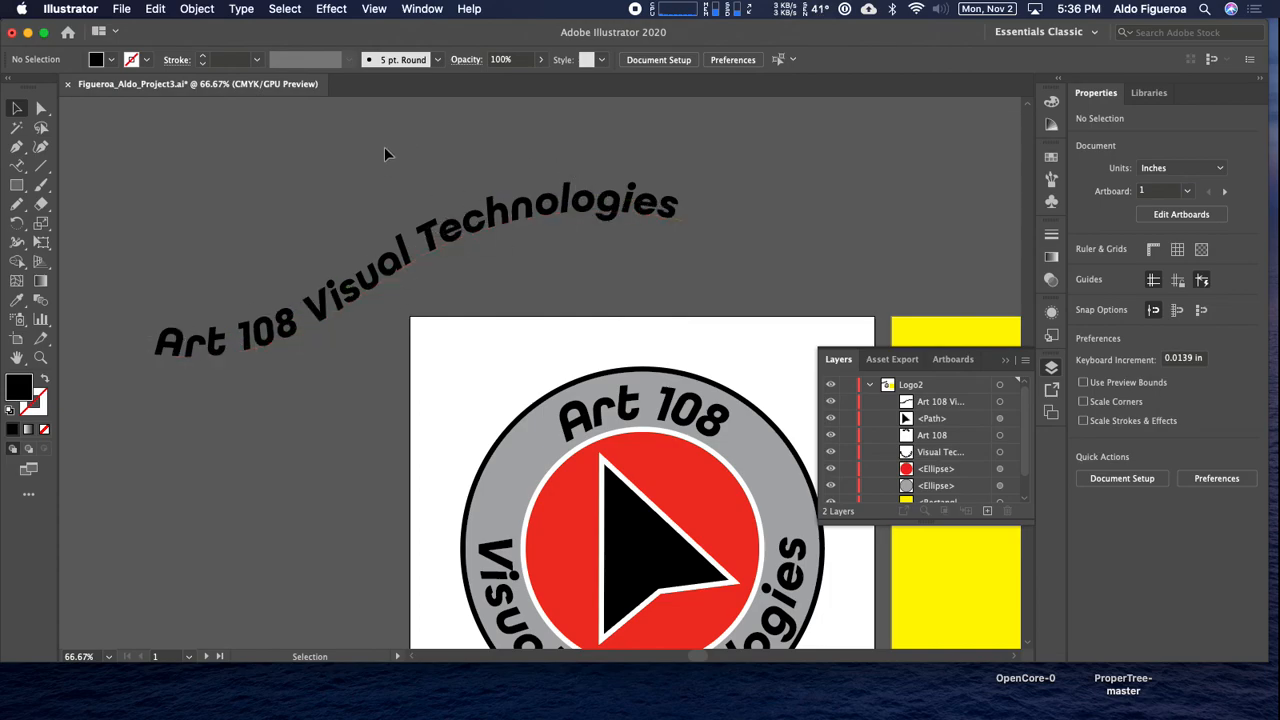
Recolor the red inner circle's fill, trying black and settling on bright cyan blue.
{"action": "left_click", "coordinate": [1000, 469]}
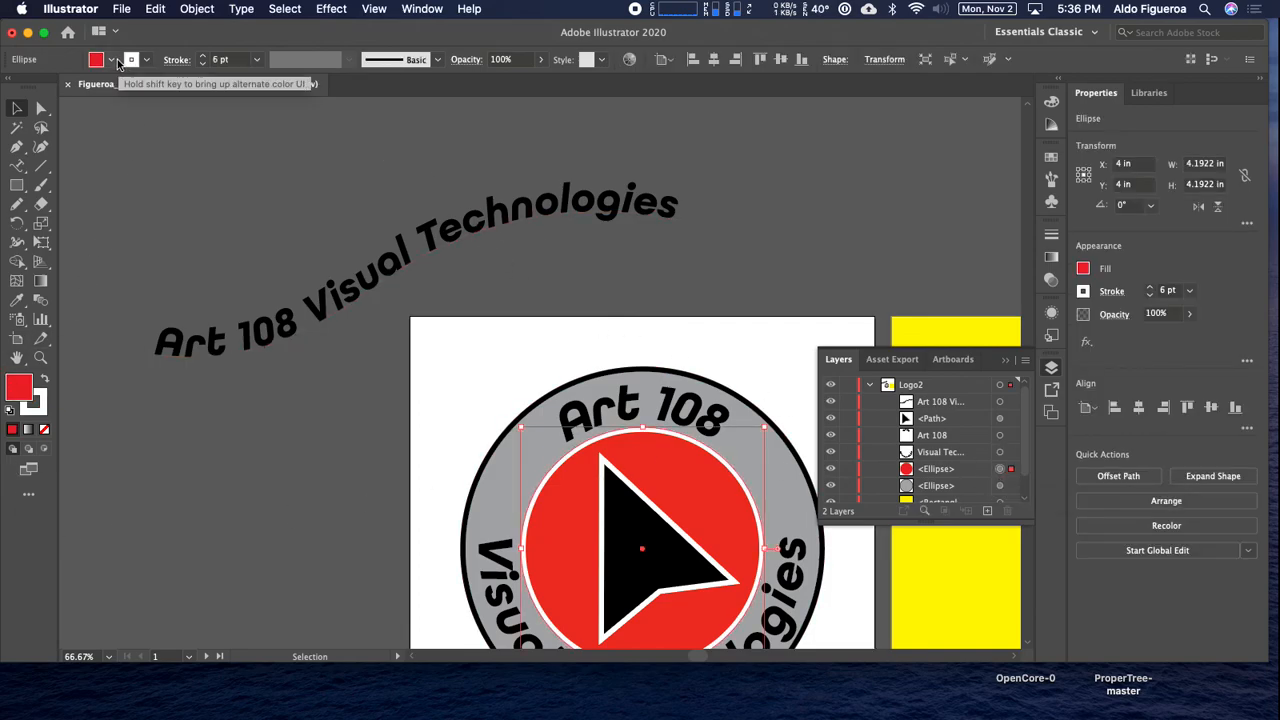
{"action": "left_click", "coordinate": [114, 61]}
{"action": "left_click", "coordinate": [44, 88]}
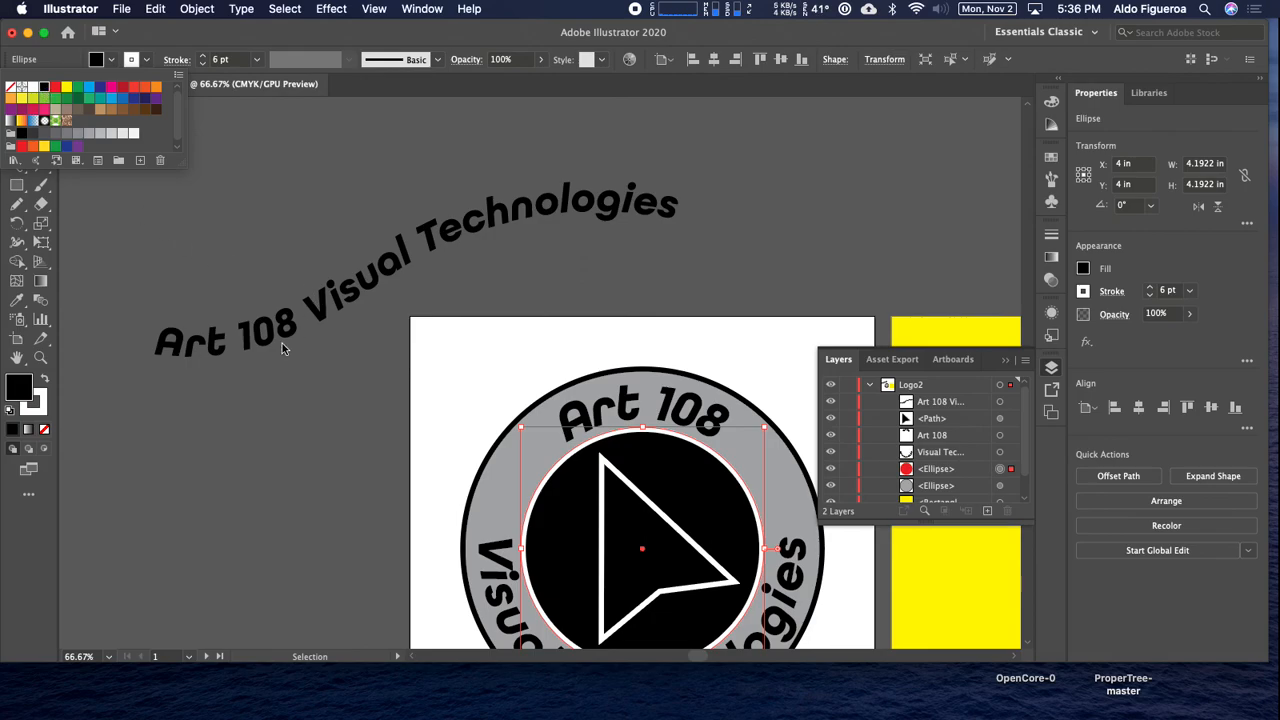
{"action": "left_click", "coordinate": [590, 479]}
{"action": "left_click_drag", "start_coordinate": [319, 436], "coordinate": [255, 335]}
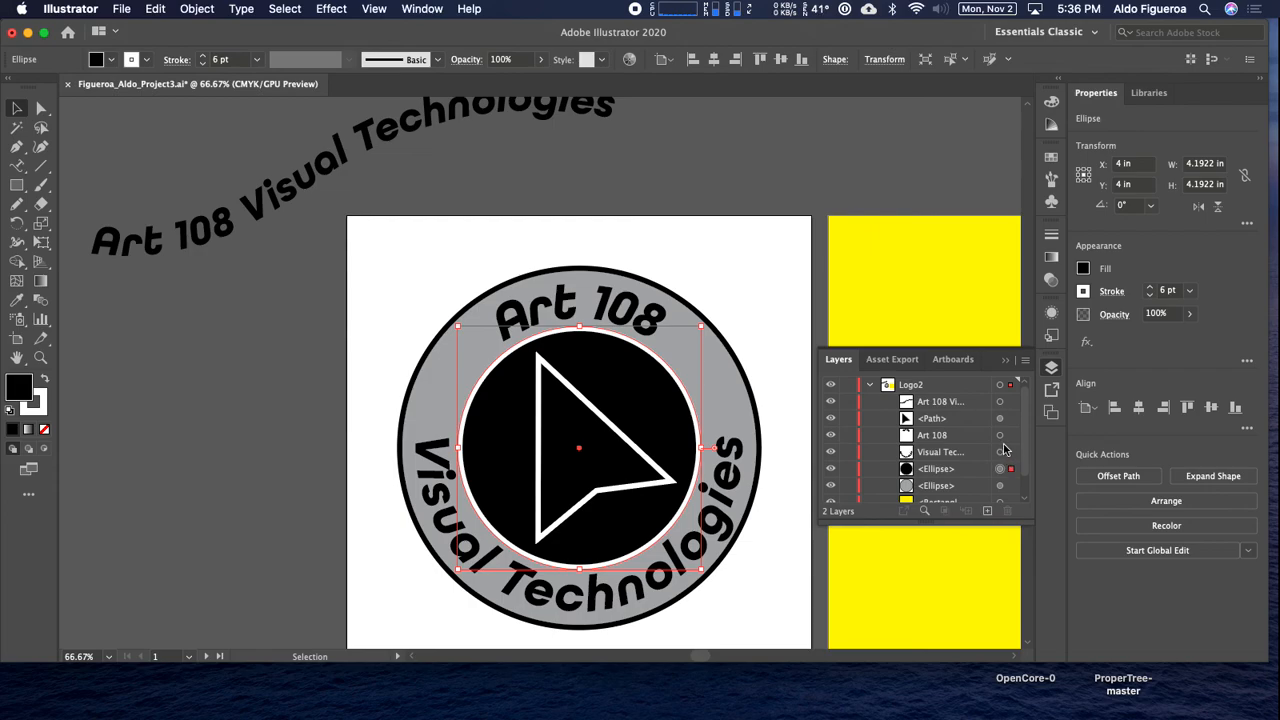
{"action": "left_click", "coordinate": [107, 61]}
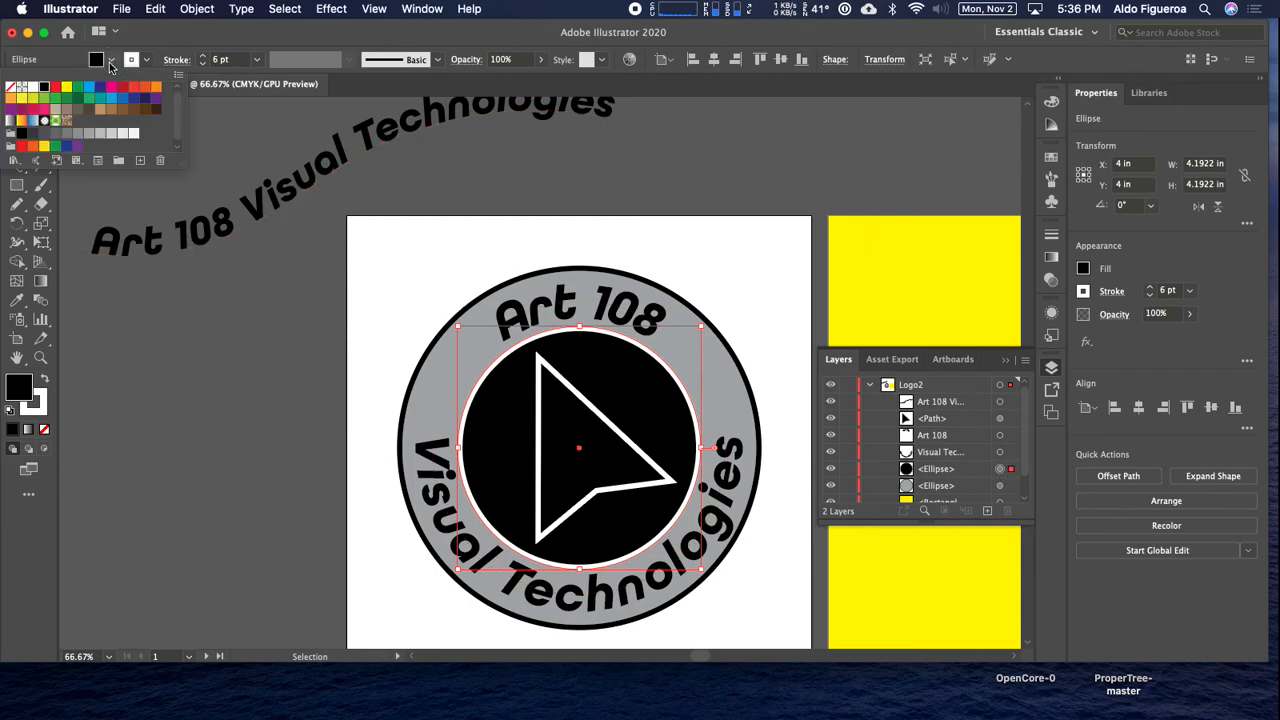
{"action": "left_click", "coordinate": [89, 88]}
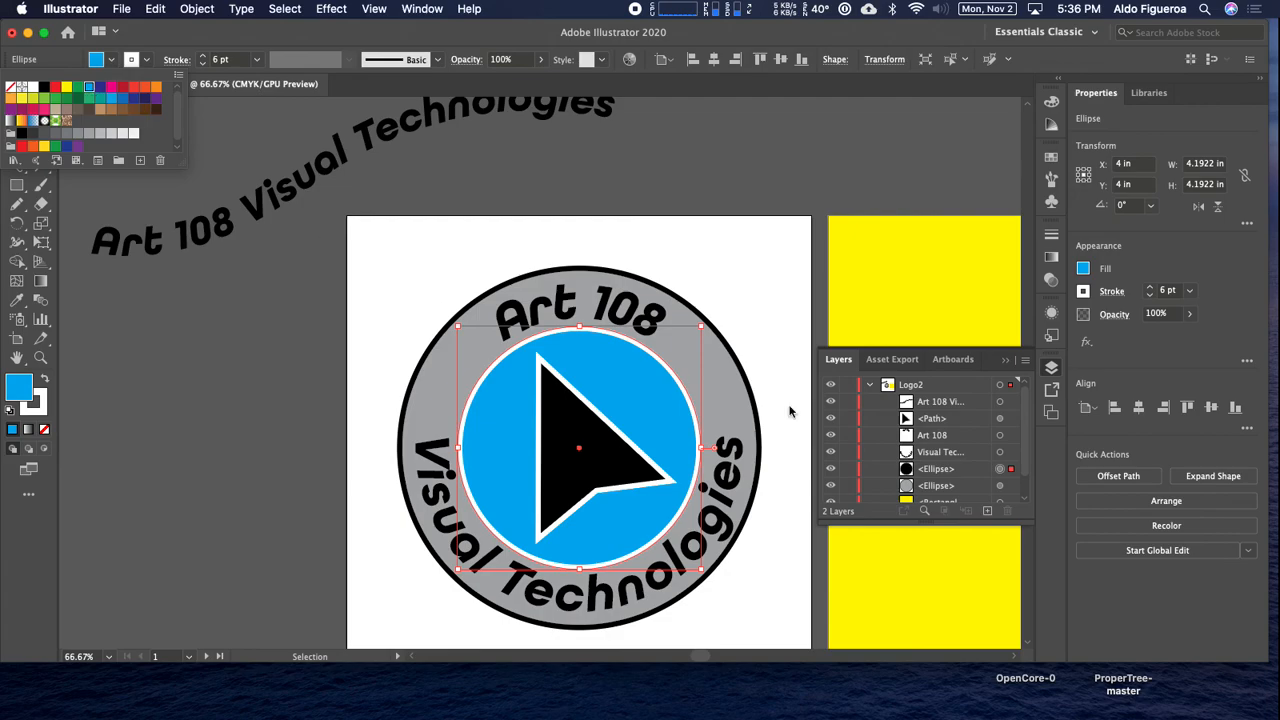
Recolor the gray outer circle's fill, trying bright blue, dark red and purple and settling on medium blue.
{"action": "left_click", "coordinate": [1002, 486]}
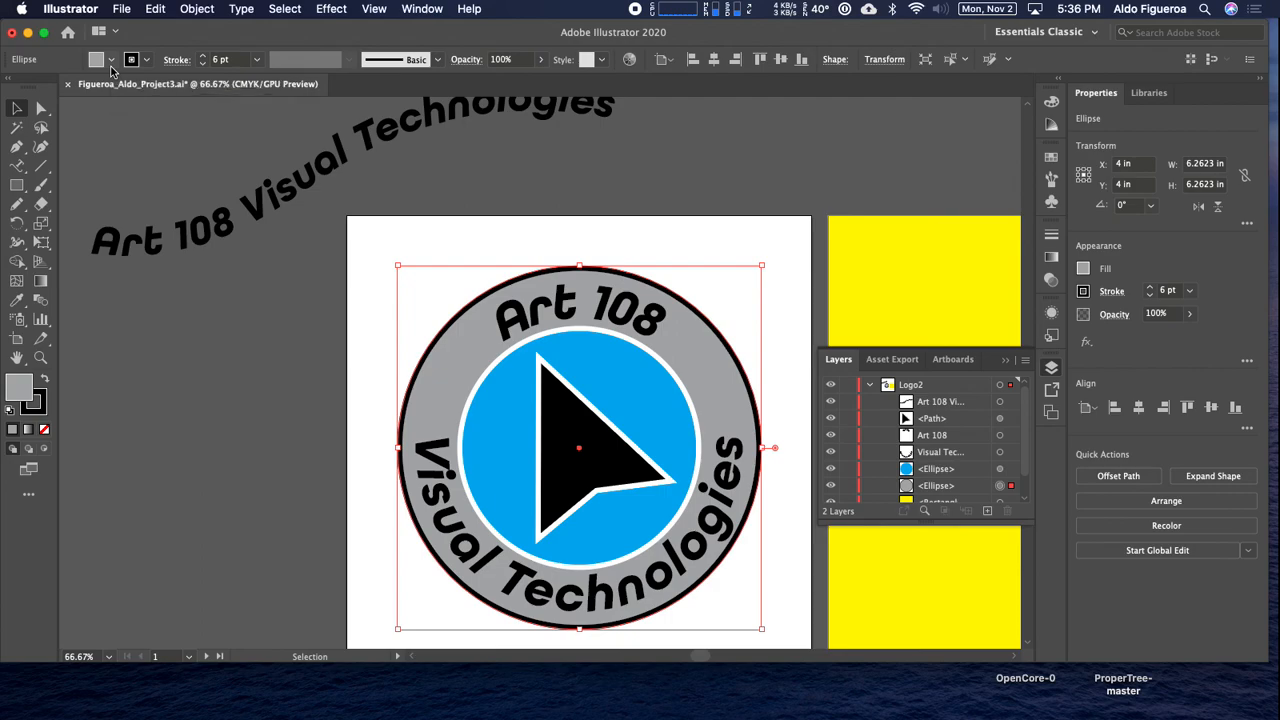
{"action": "left_click", "coordinate": [111, 62]}
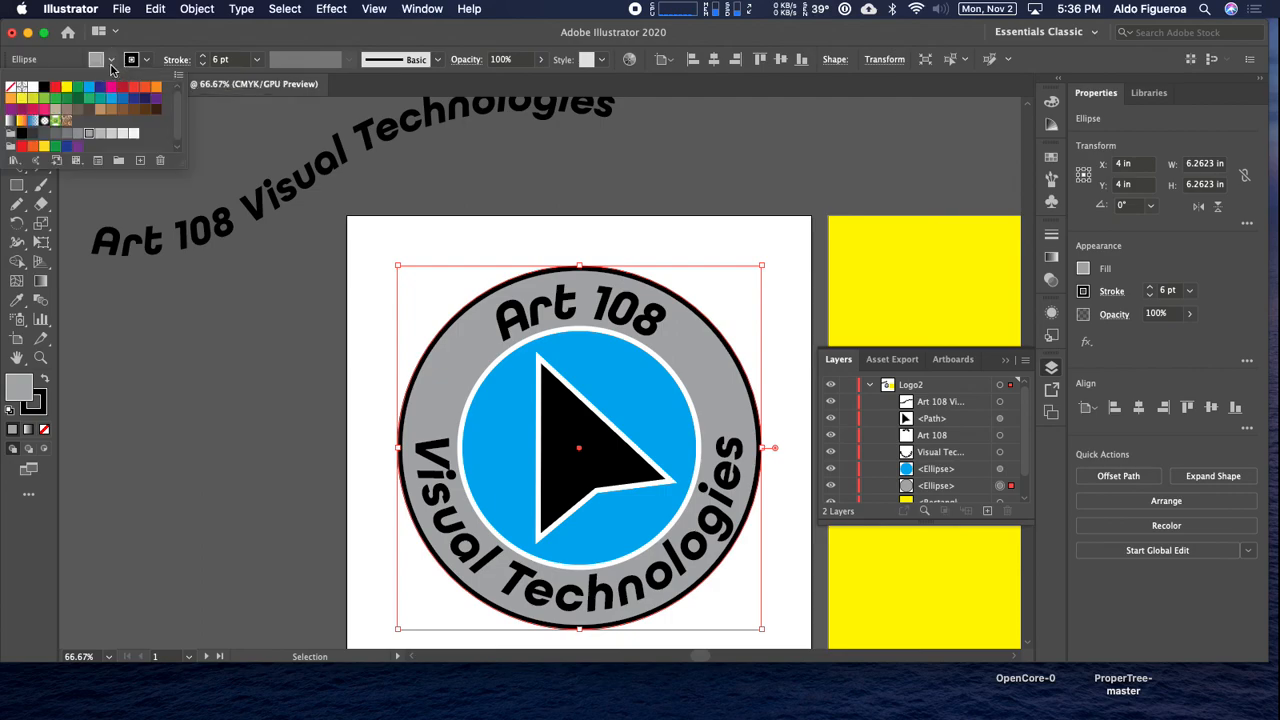
{"action": "left_click", "coordinate": [89, 89]}
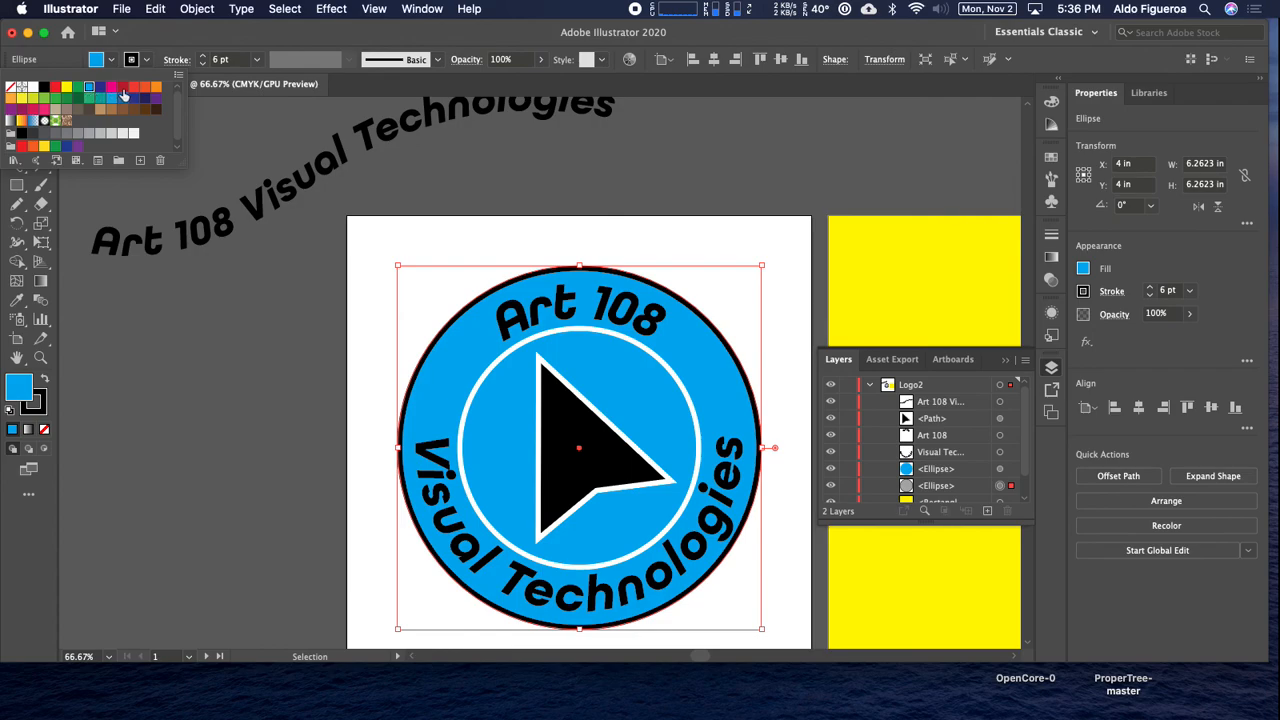
{"action": "left_click", "coordinate": [121, 89]}
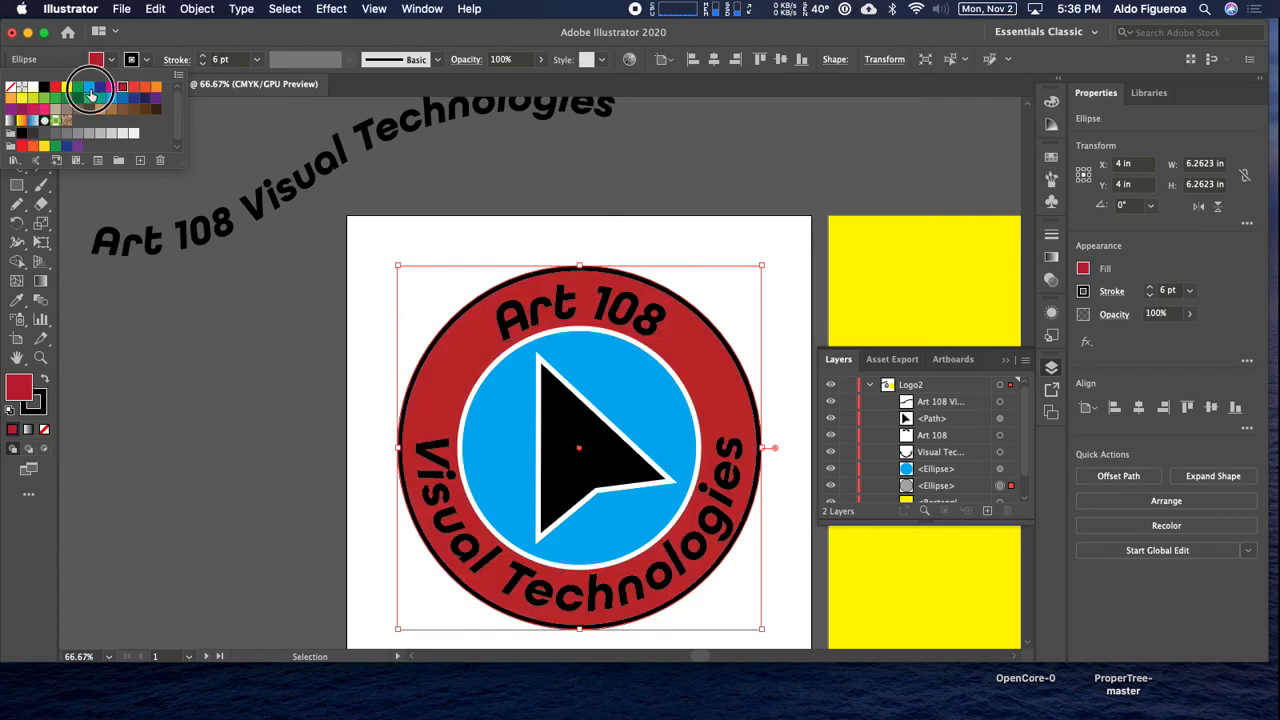
{"action": "left_click", "coordinate": [88, 90]}
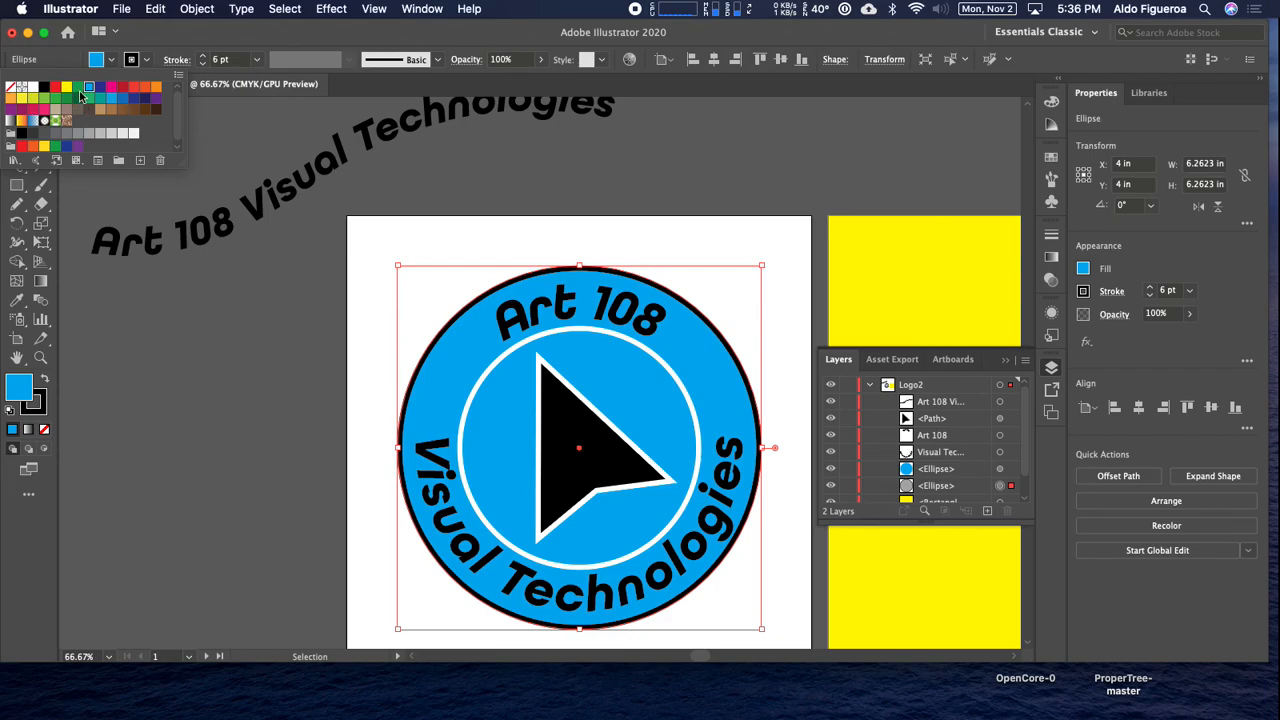
{"action": "left_click", "coordinate": [135, 100]}
{"action": "left_click", "coordinate": [146, 101]}
{"action": "left_click", "coordinate": [155, 100]}
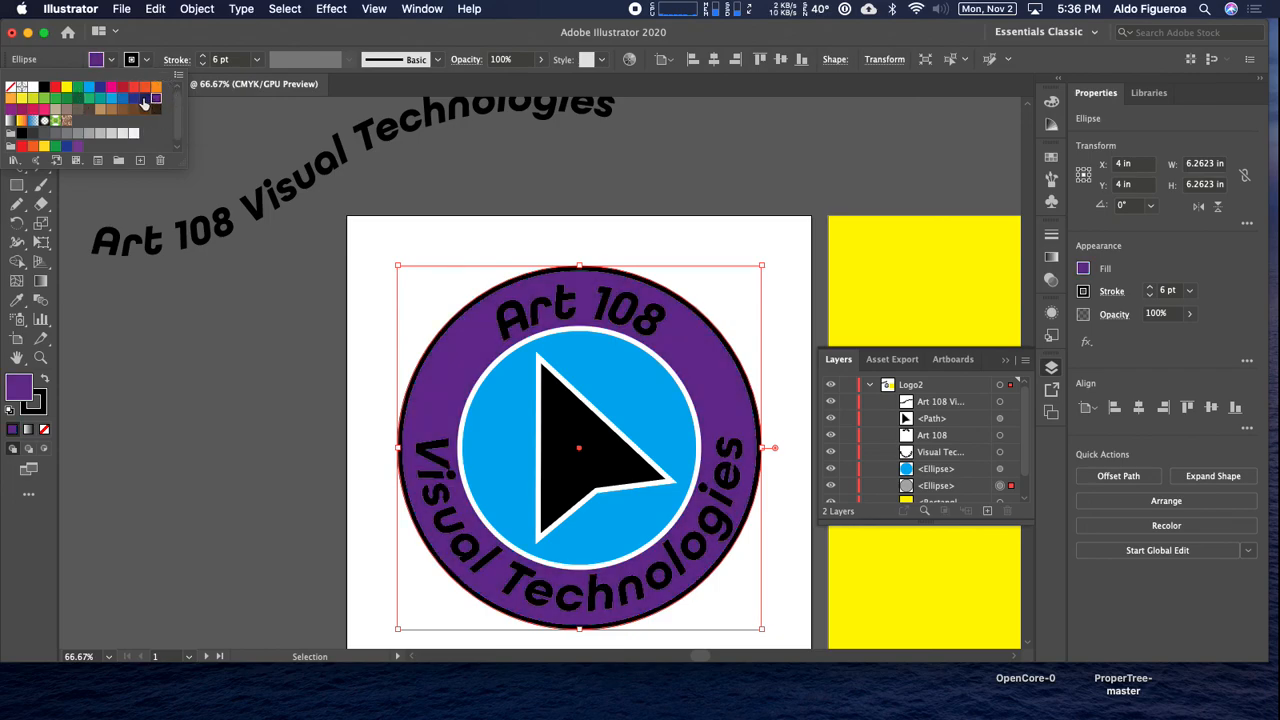
{"action": "left_click", "coordinate": [121, 99]}
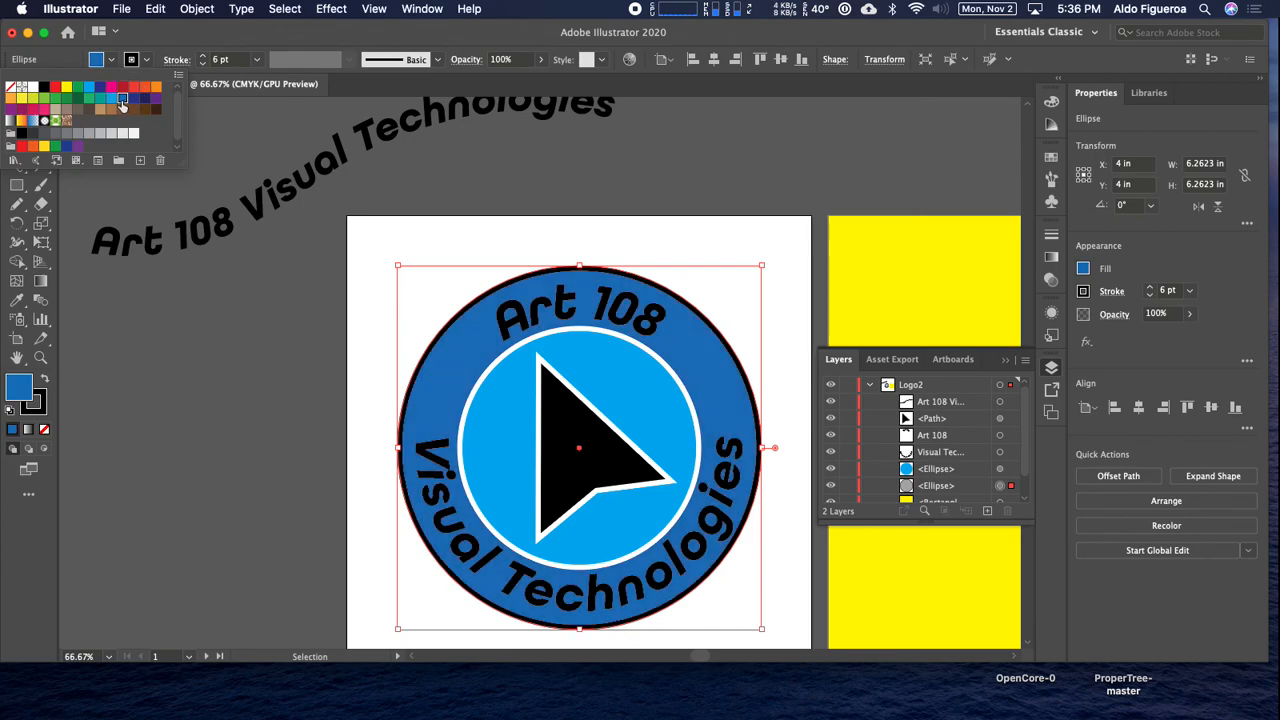